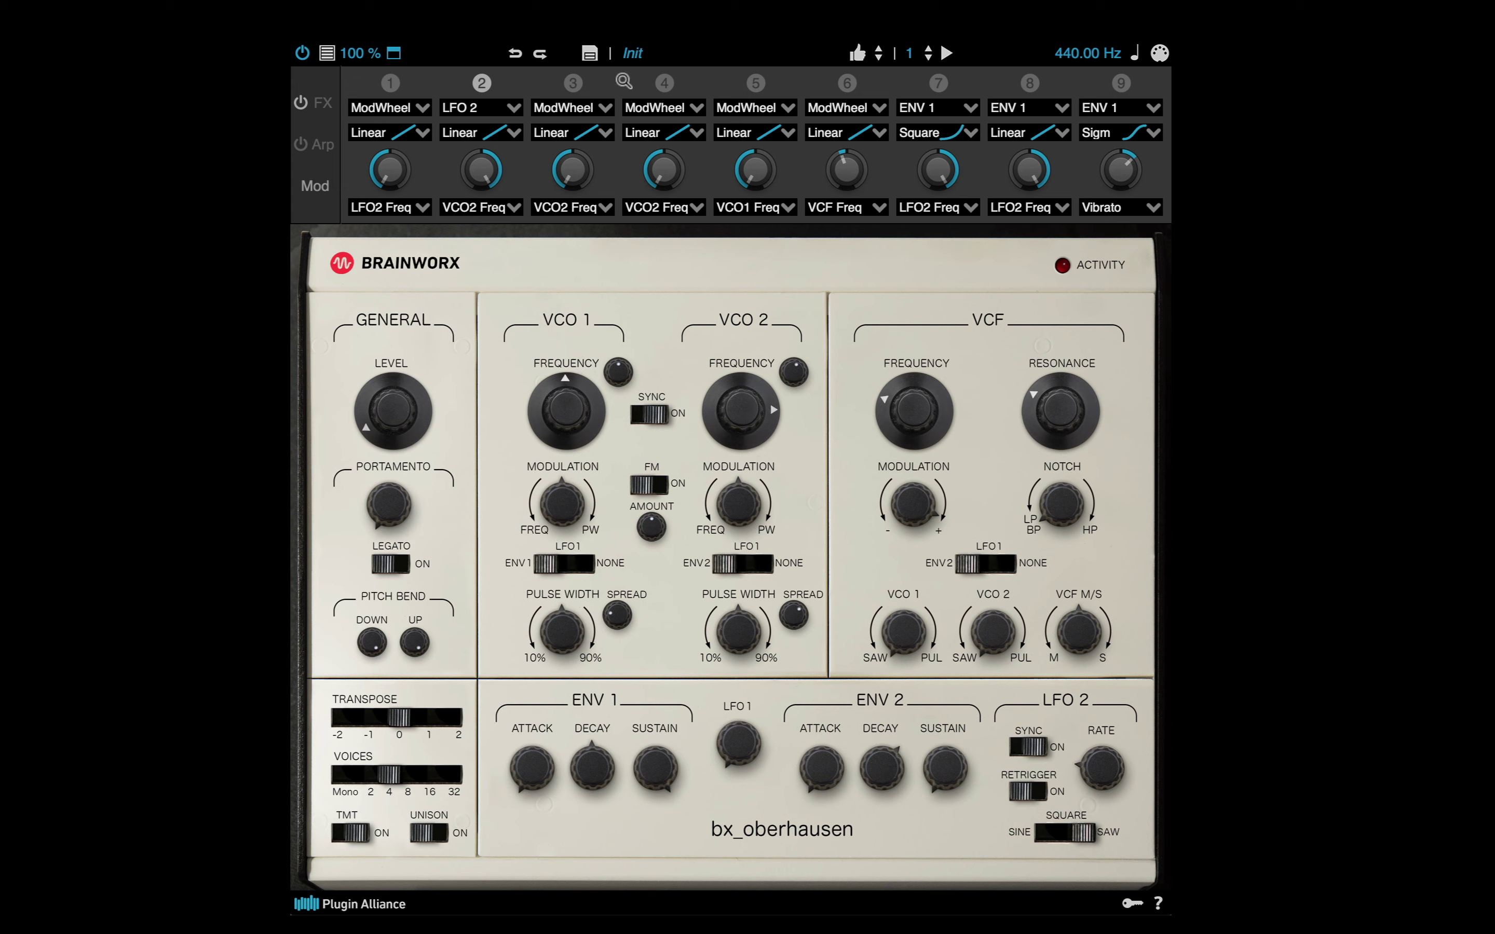
Load the Init preset from the preset browser and close the browser.
left_click(329, 54)
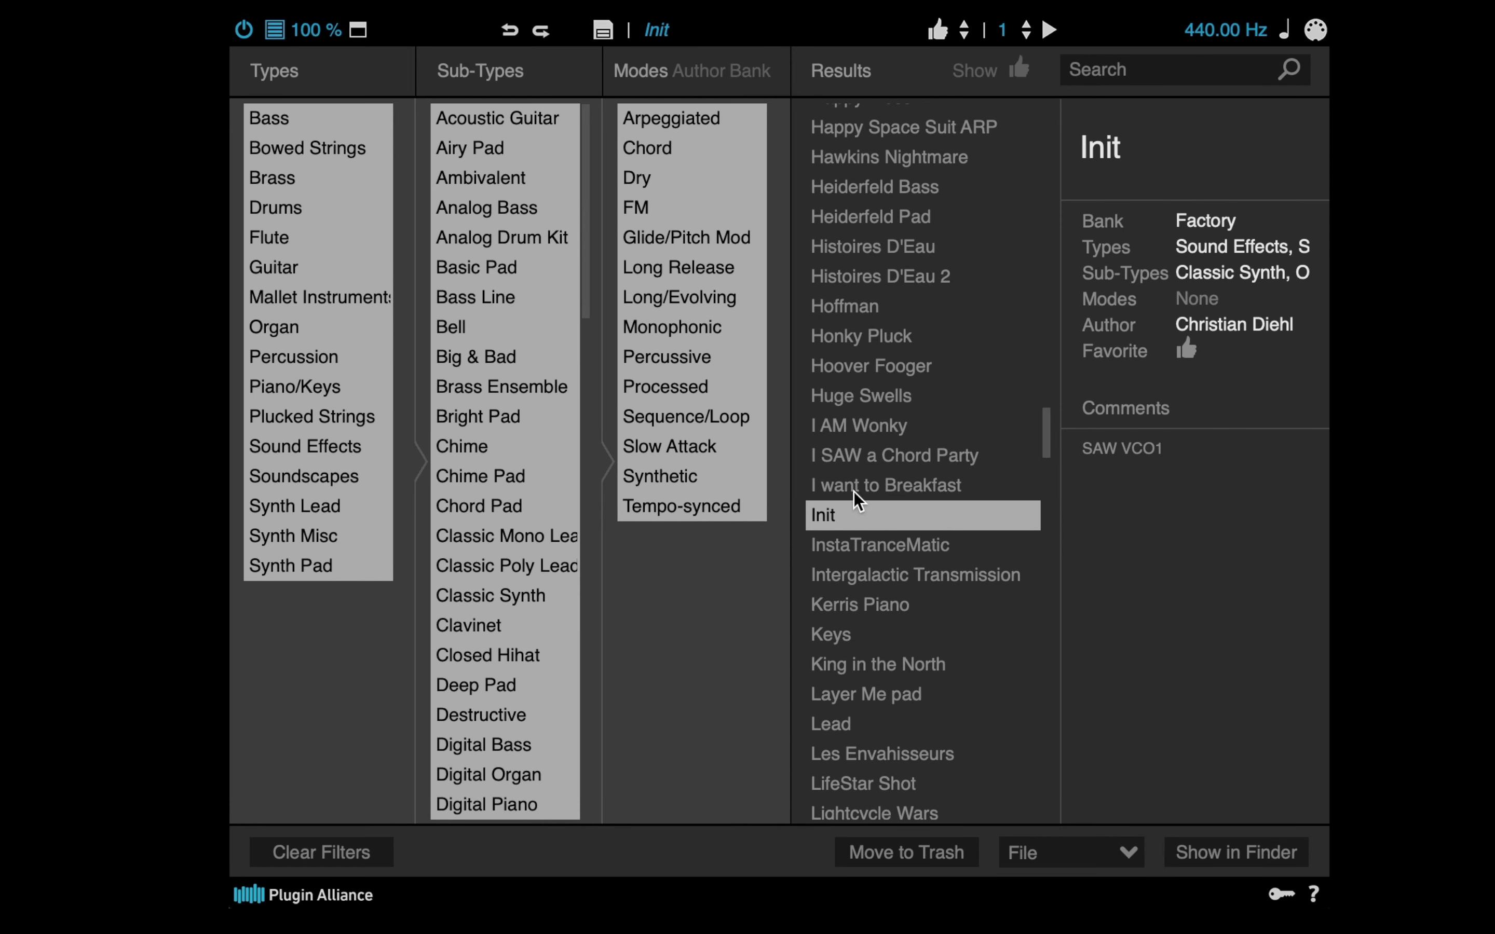
left_click(852, 518)
left_click(334, 81)
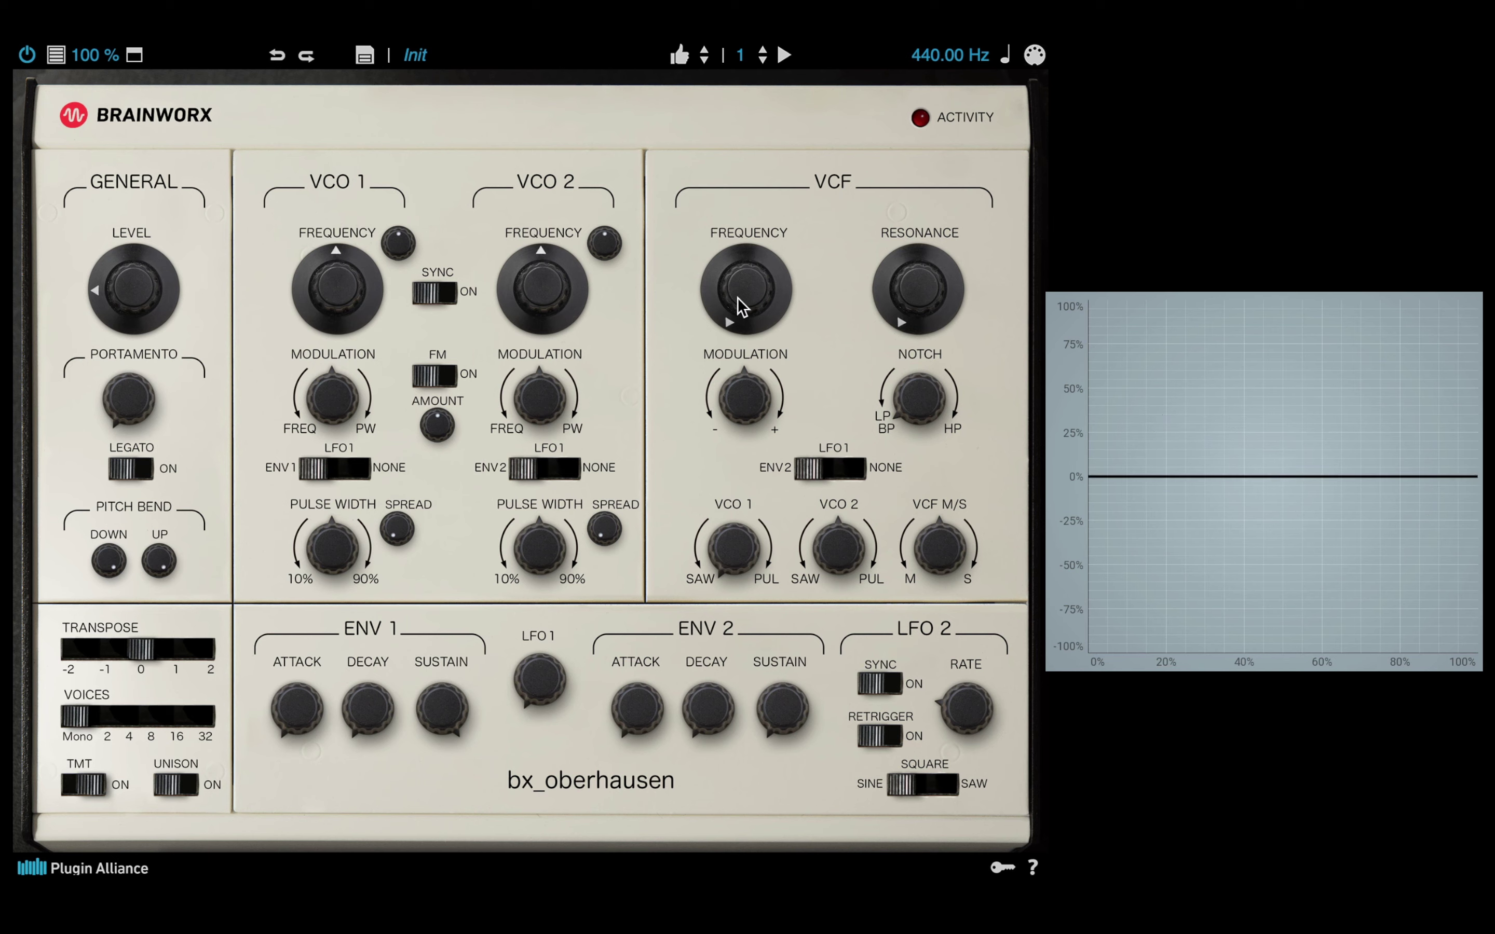
Open the VCF frequency to its maximum and turn the VCO 2 waveform mix fully to saw.
left_click_drag(744, 296, 744, 247)
left_click_drag(838, 529, 834, 656)
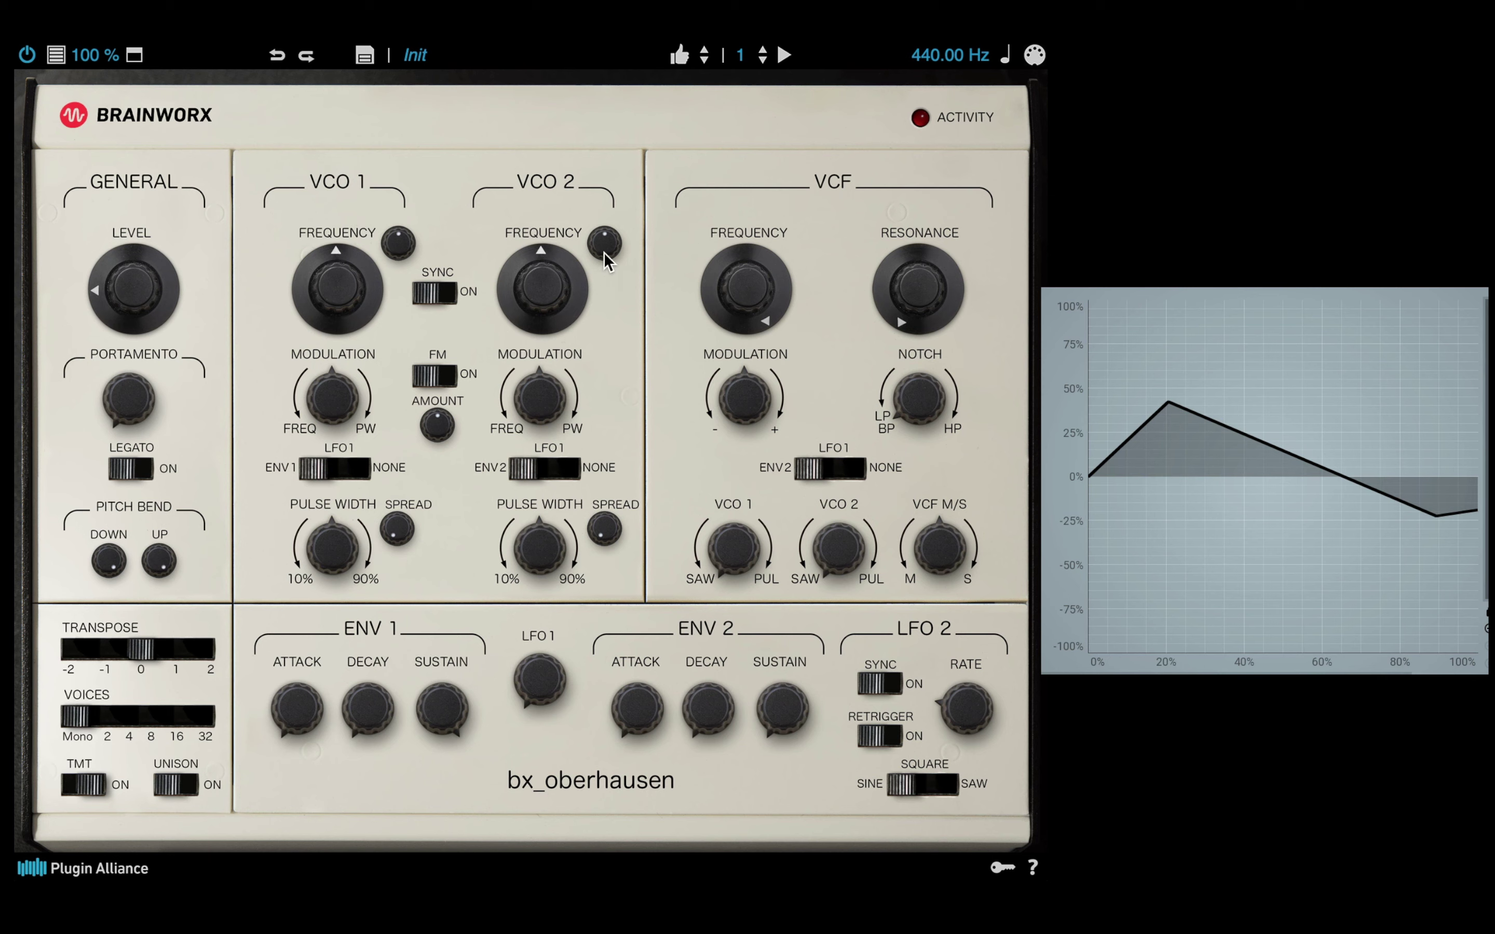
Detune VCO 2 gradually upward with its fine-tuning control, through +2 and +8 cents to beyond +30 cents.
mouse_move(609, 247)
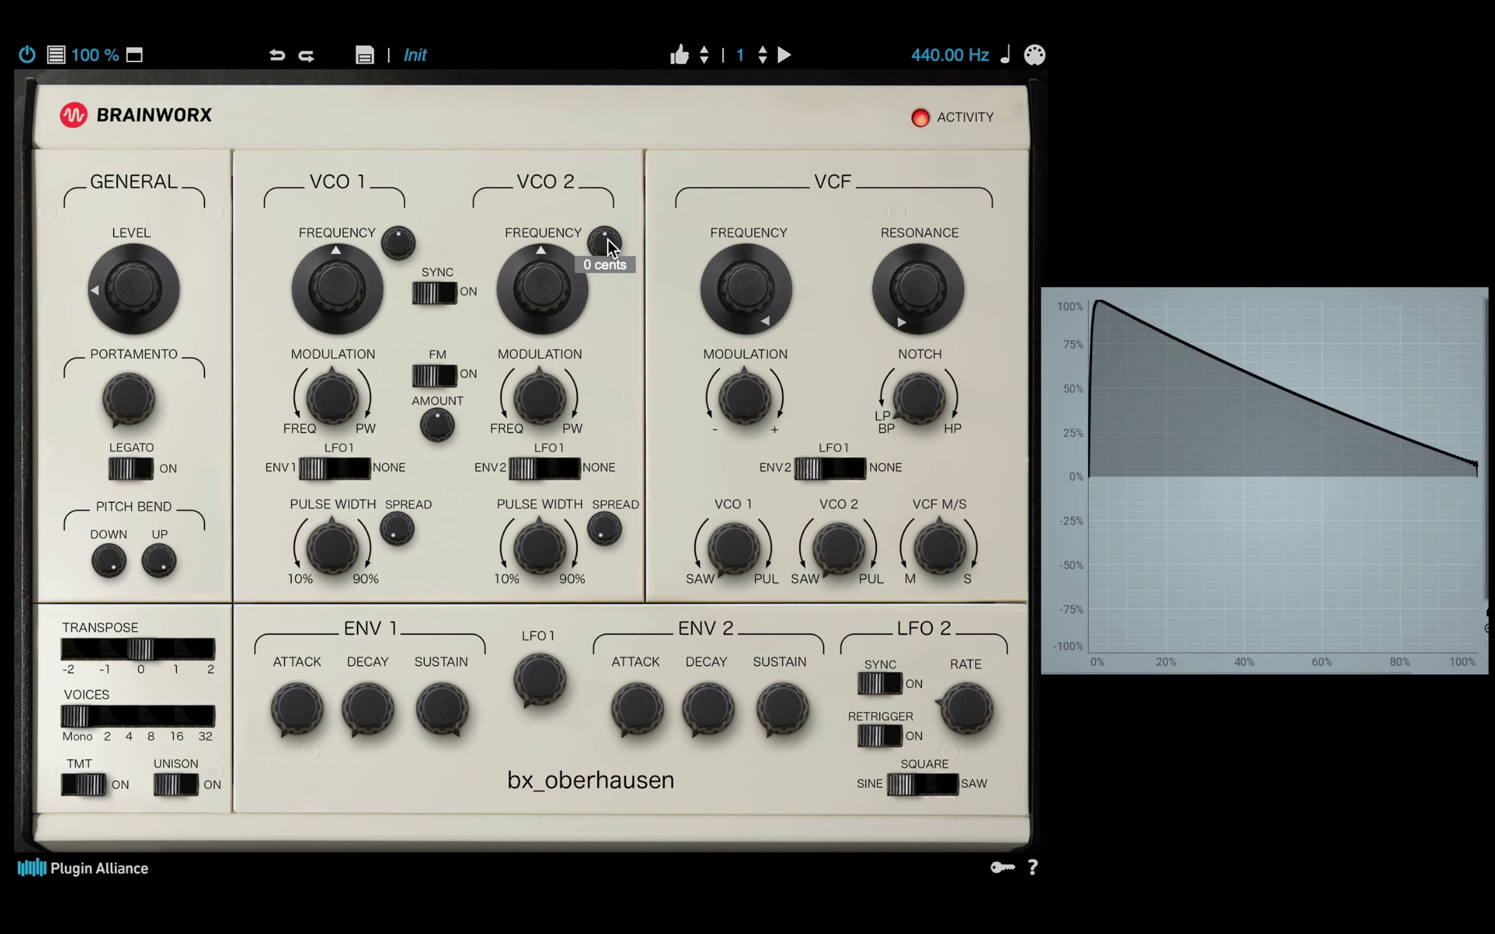
scroll(608, 247, "up", 1)
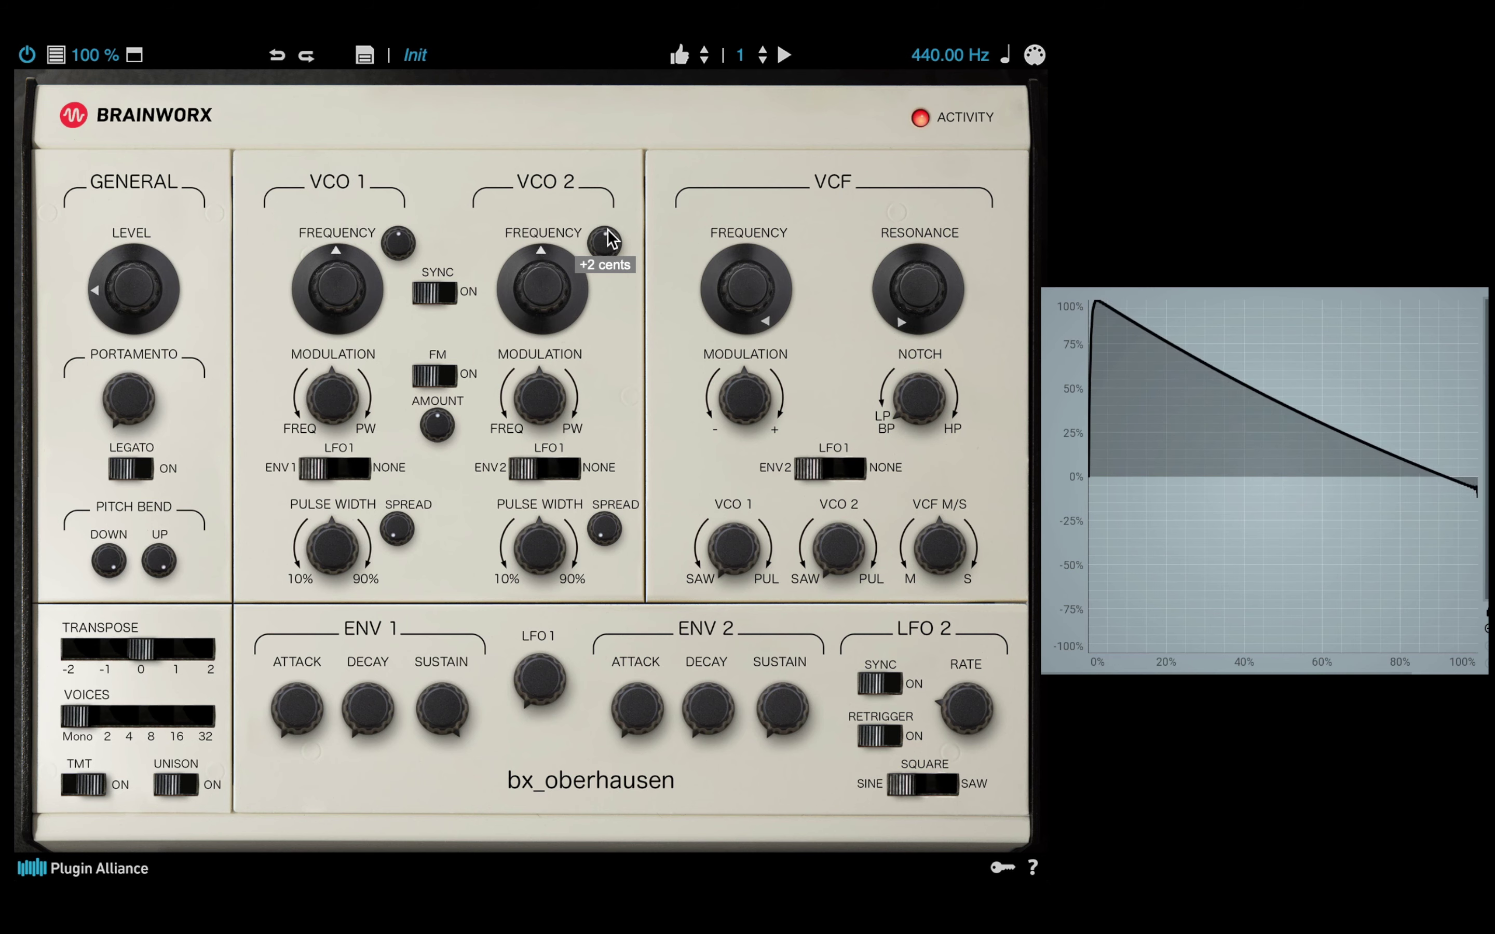
left_click_drag(608, 236, 609, 221)
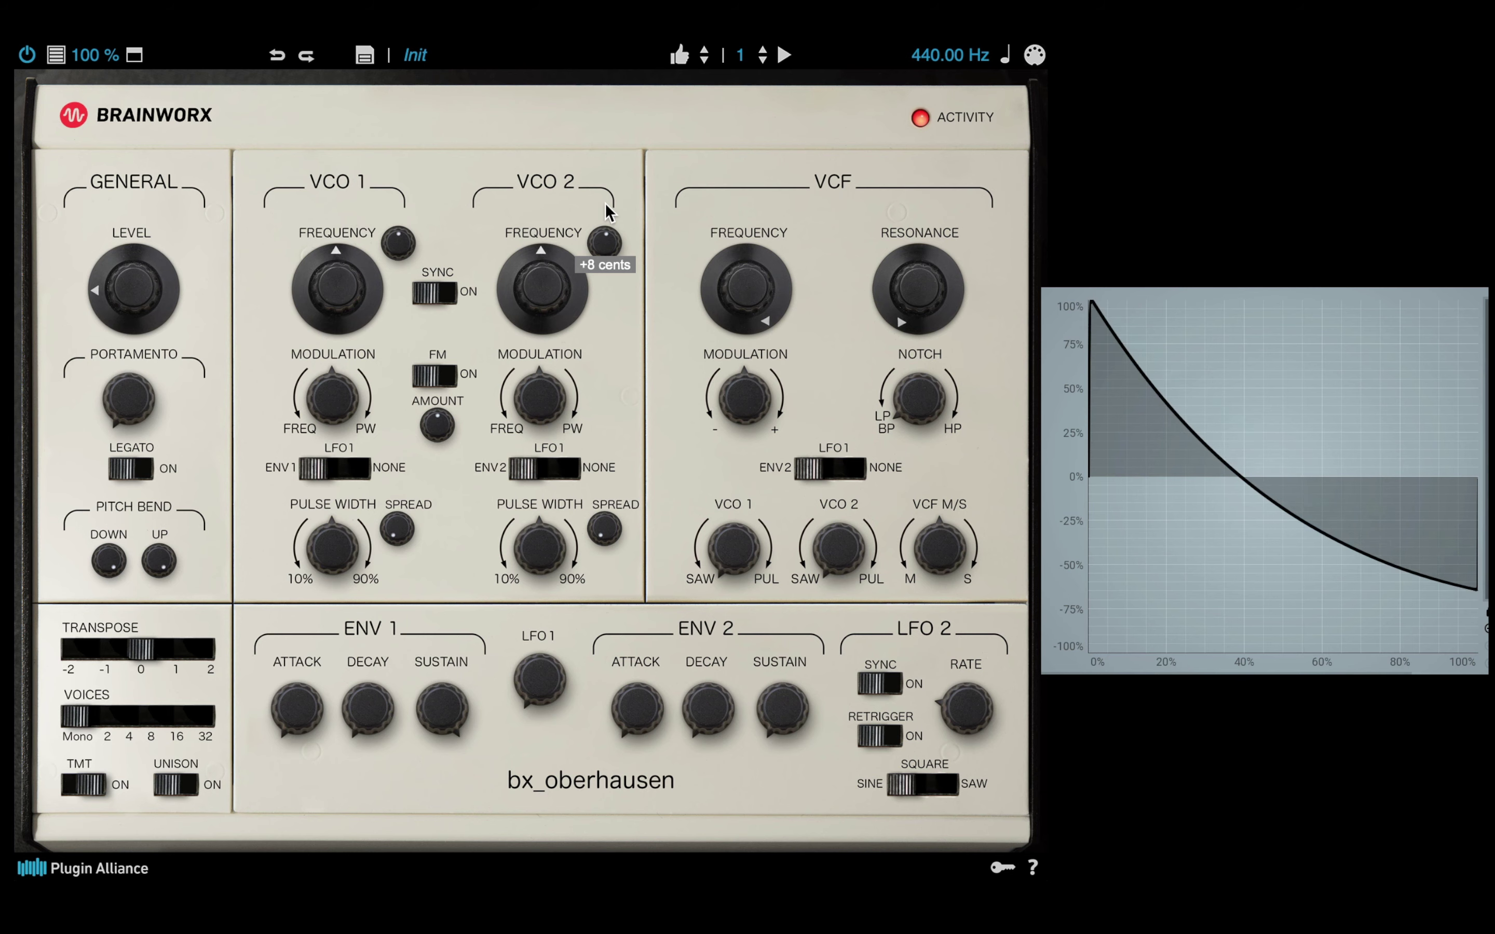
left_click_drag(607, 207, 606, 144)
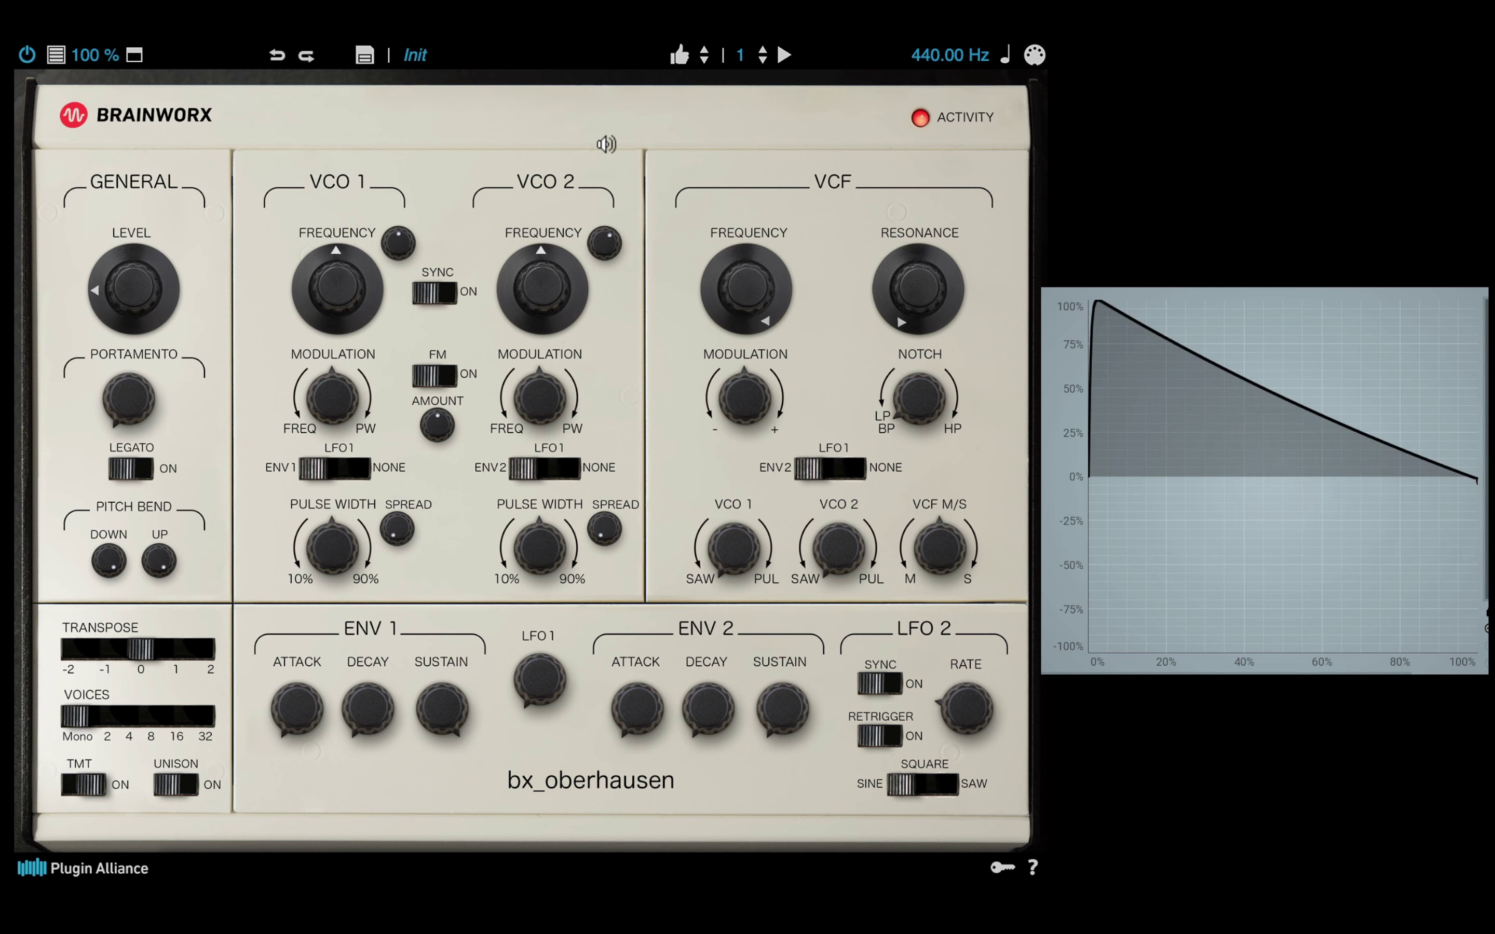
mouse_move(608, 216)
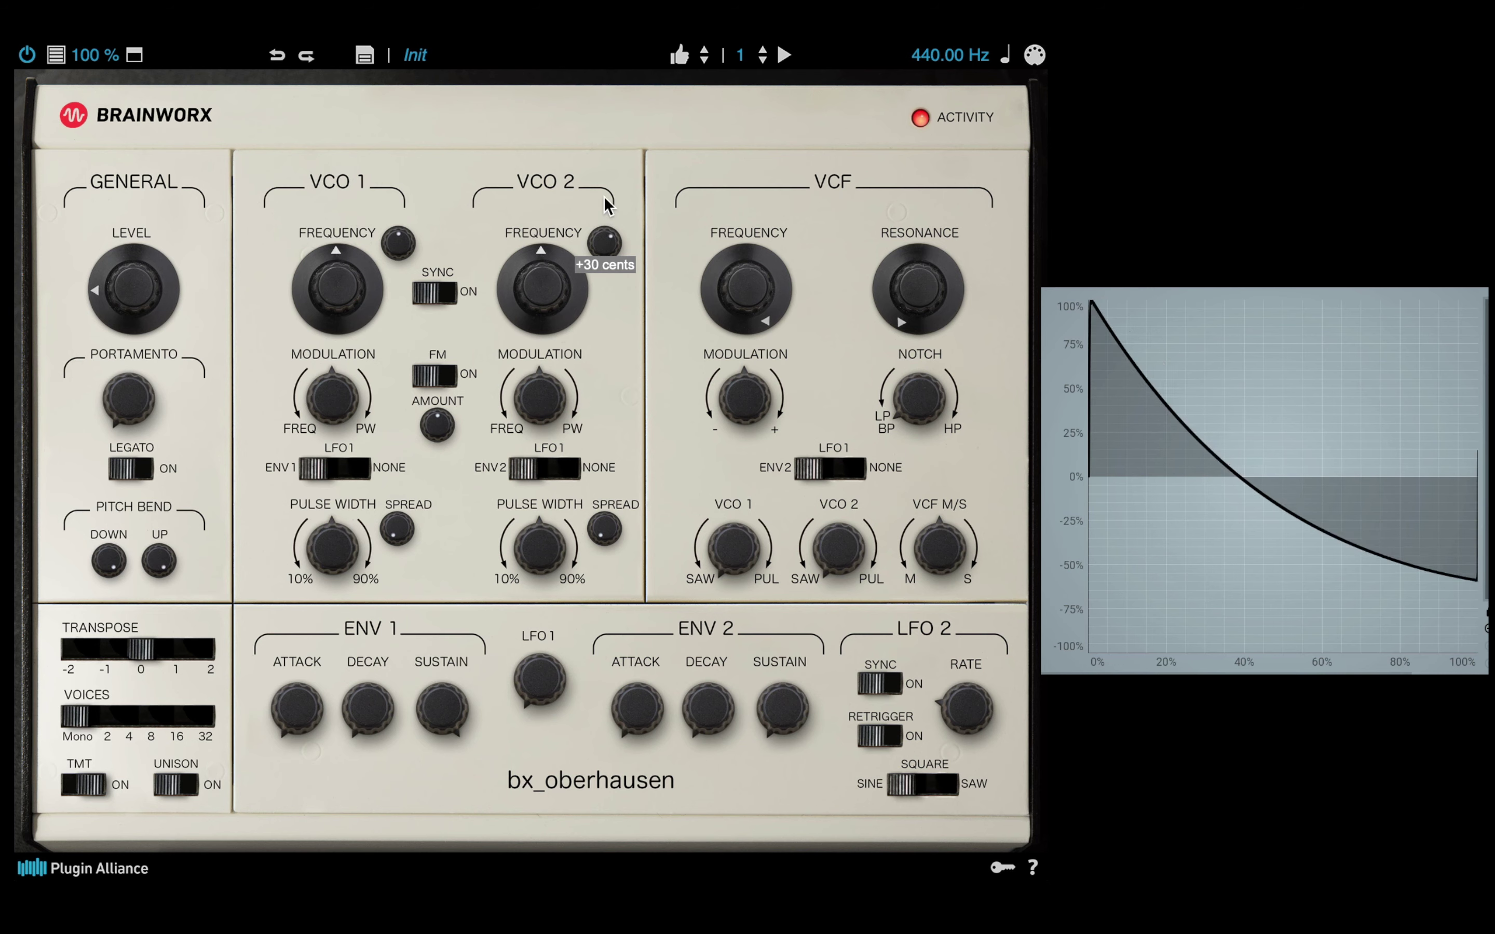
left_click_drag(605, 197, 604, 178)
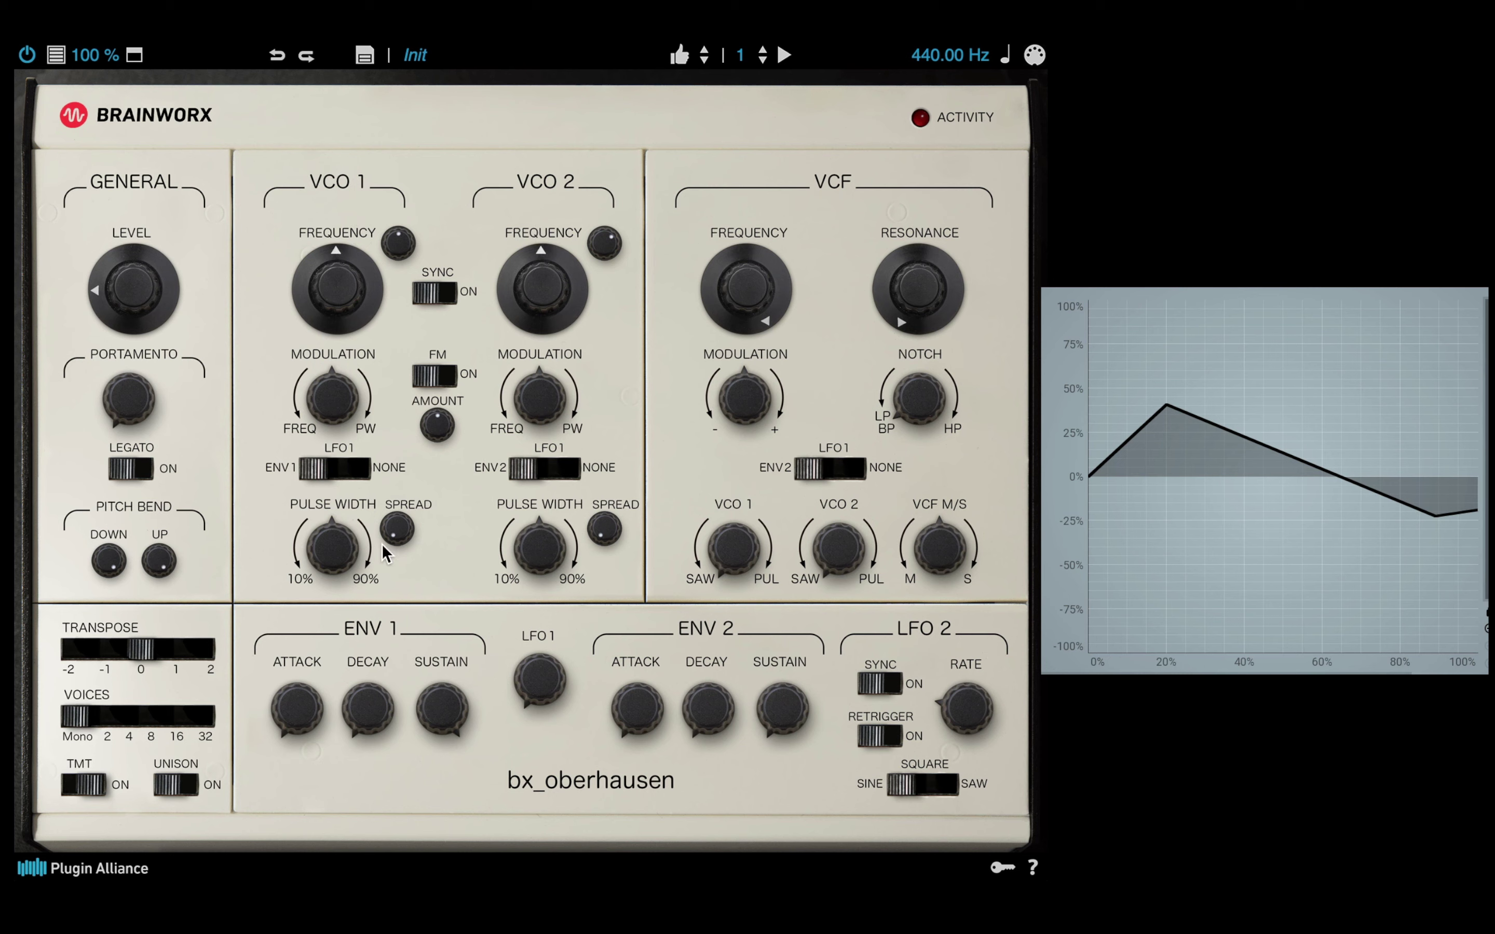
Raise the ENV 1 decay to about its midpoint and the VCF resonance to about 9.03 dB.
mouse_move(371, 712)
left_click_drag(371, 711, 374, 640)
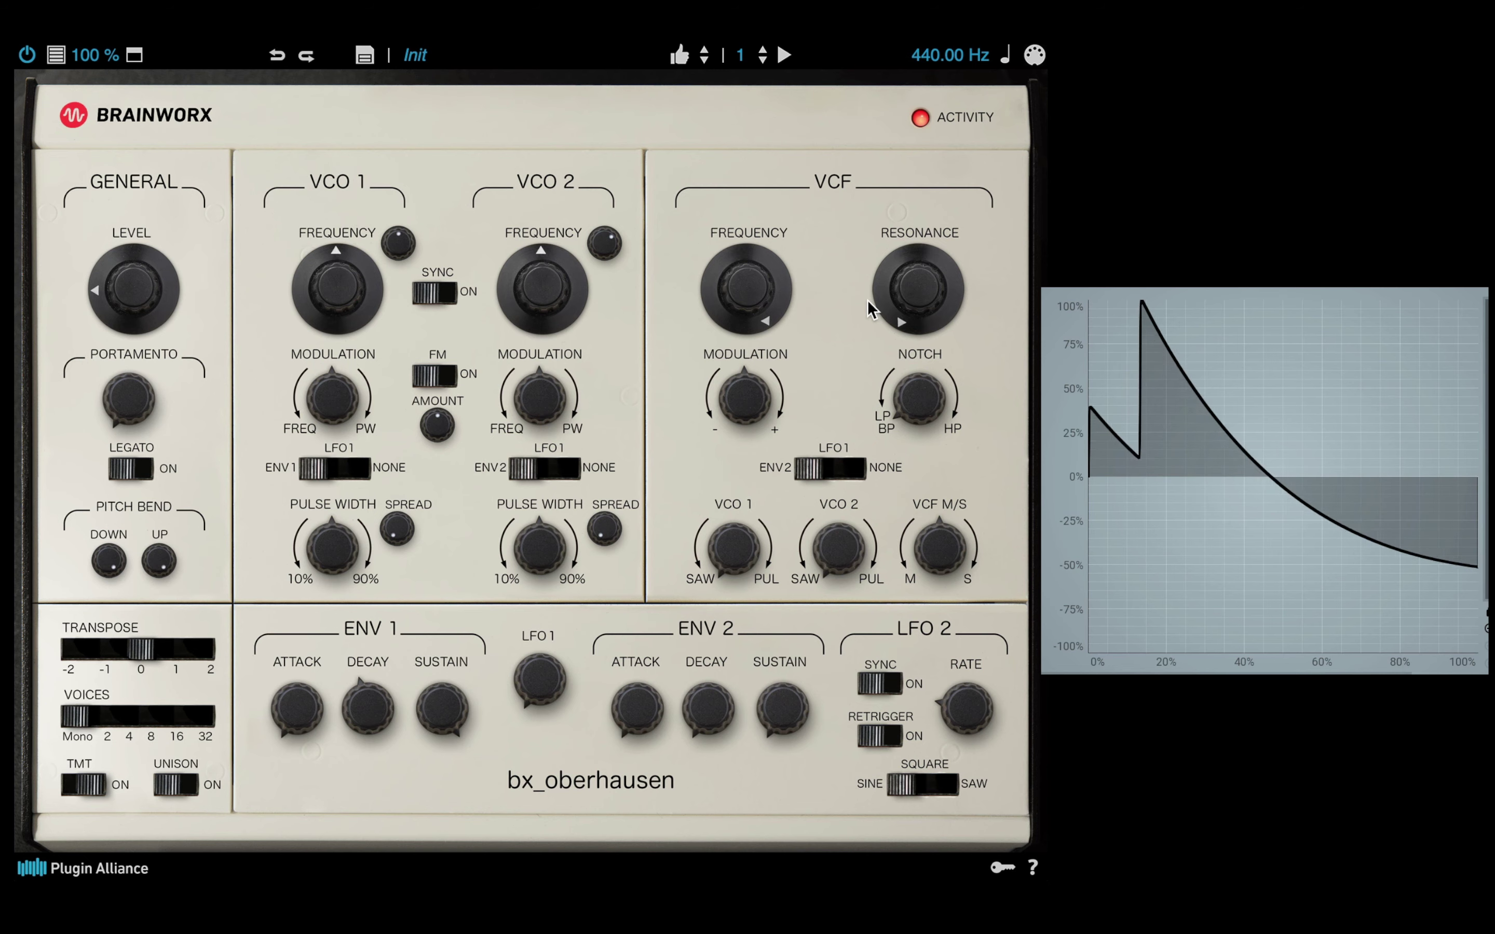
left_click_drag(757, 296, 852, 186)
left_click_drag(894, 258, 907, 165)
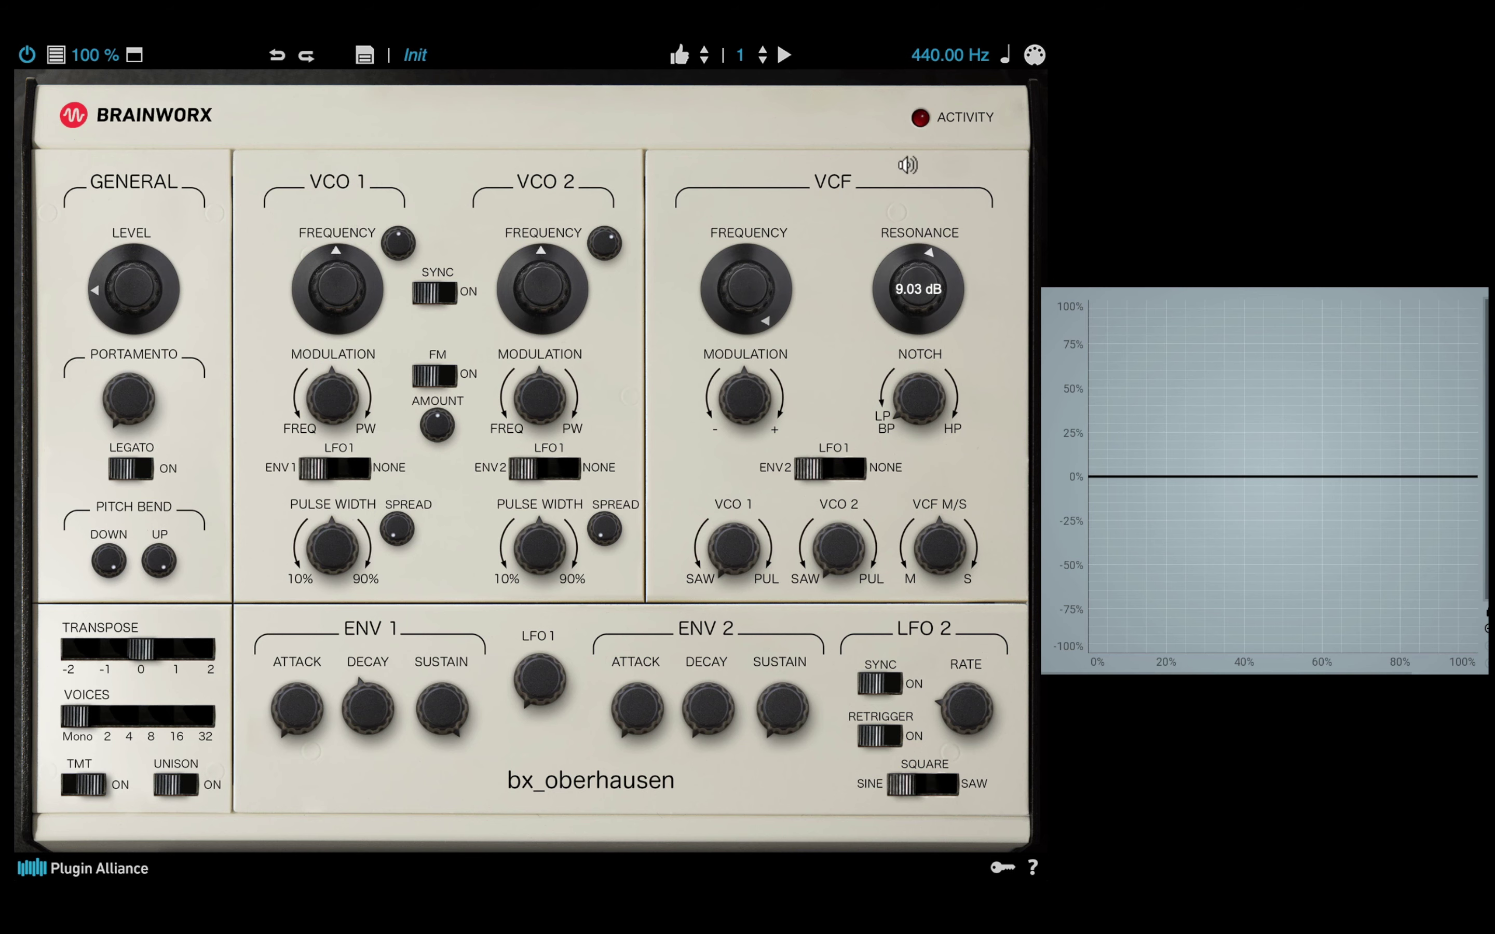
Lower the VCF frequency to slightly below its midpoint and raise the resonance to about three quarters.
mouse_move(908, 279)
left_mouse_down()
mouse_move(919, 204)
mouse_move(905, 263)
left_mouse_up()
left_click_drag(750, 297, 755, 404)
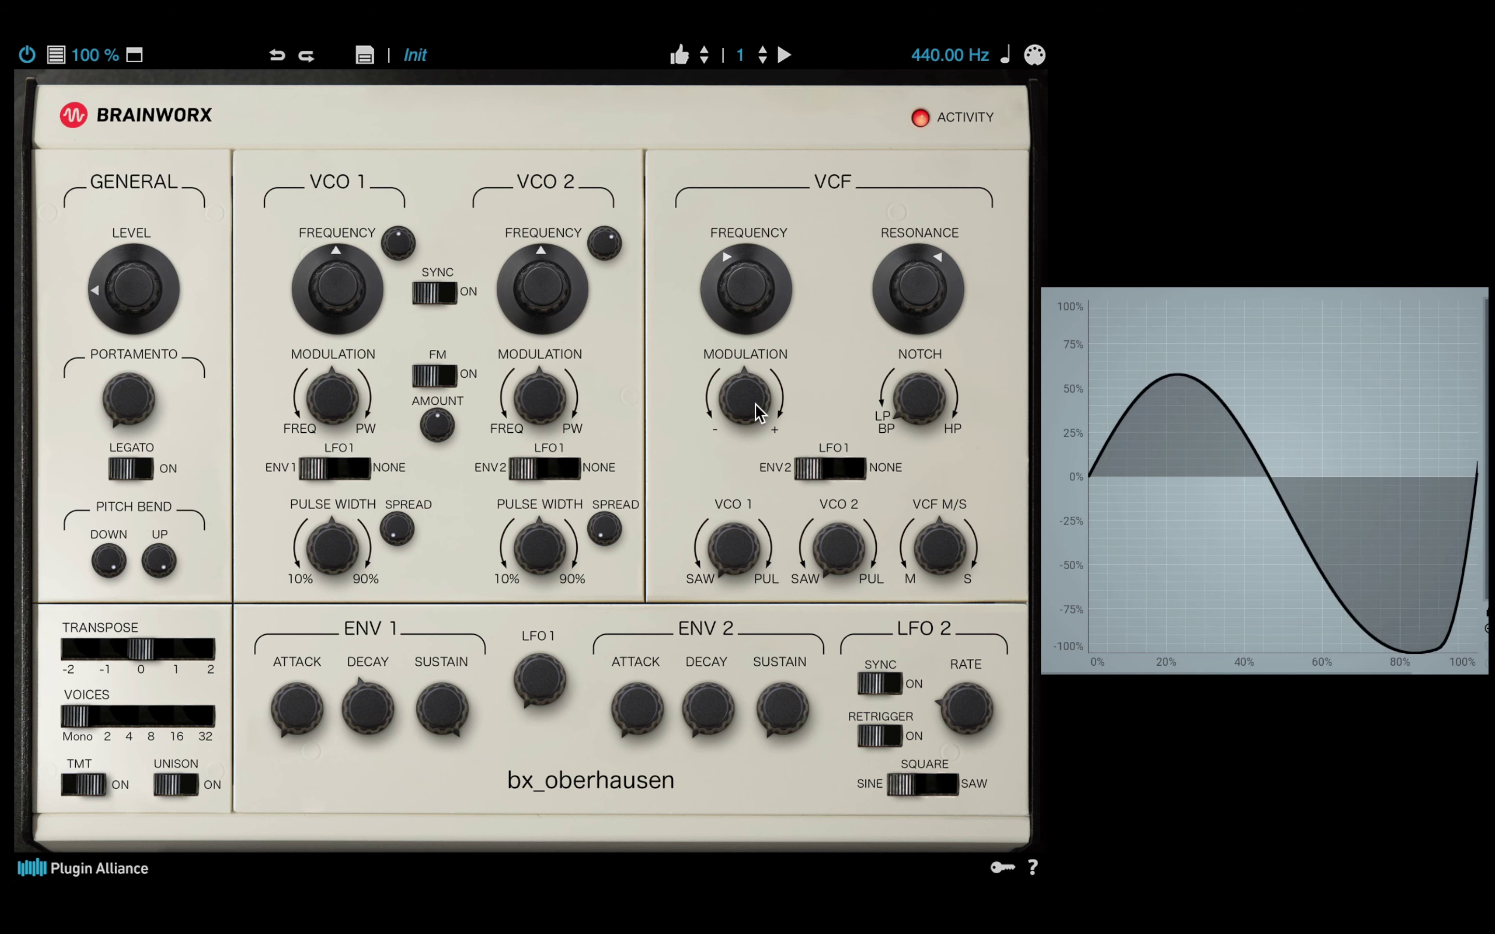
left_click(936, 288)
left_click_drag(936, 288, 930, 252)
left_click_drag(793, 291, 741, 279)
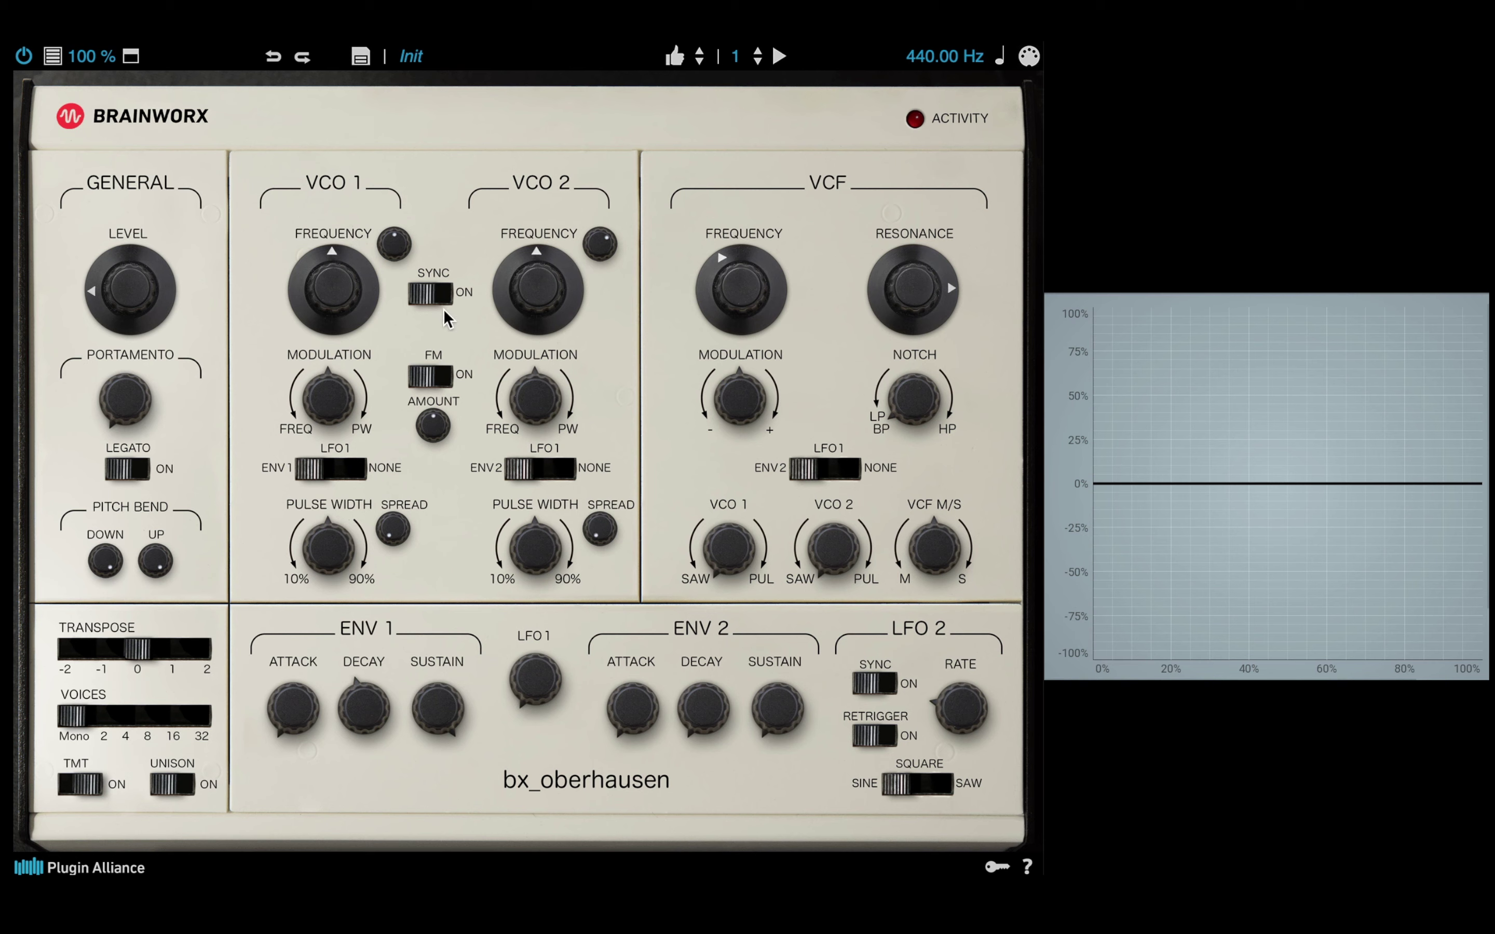
Turn on oscillator sync, and return the VCF to minimum resonance and maximum frequency.
left_click(437, 295)
left_click(437, 295)
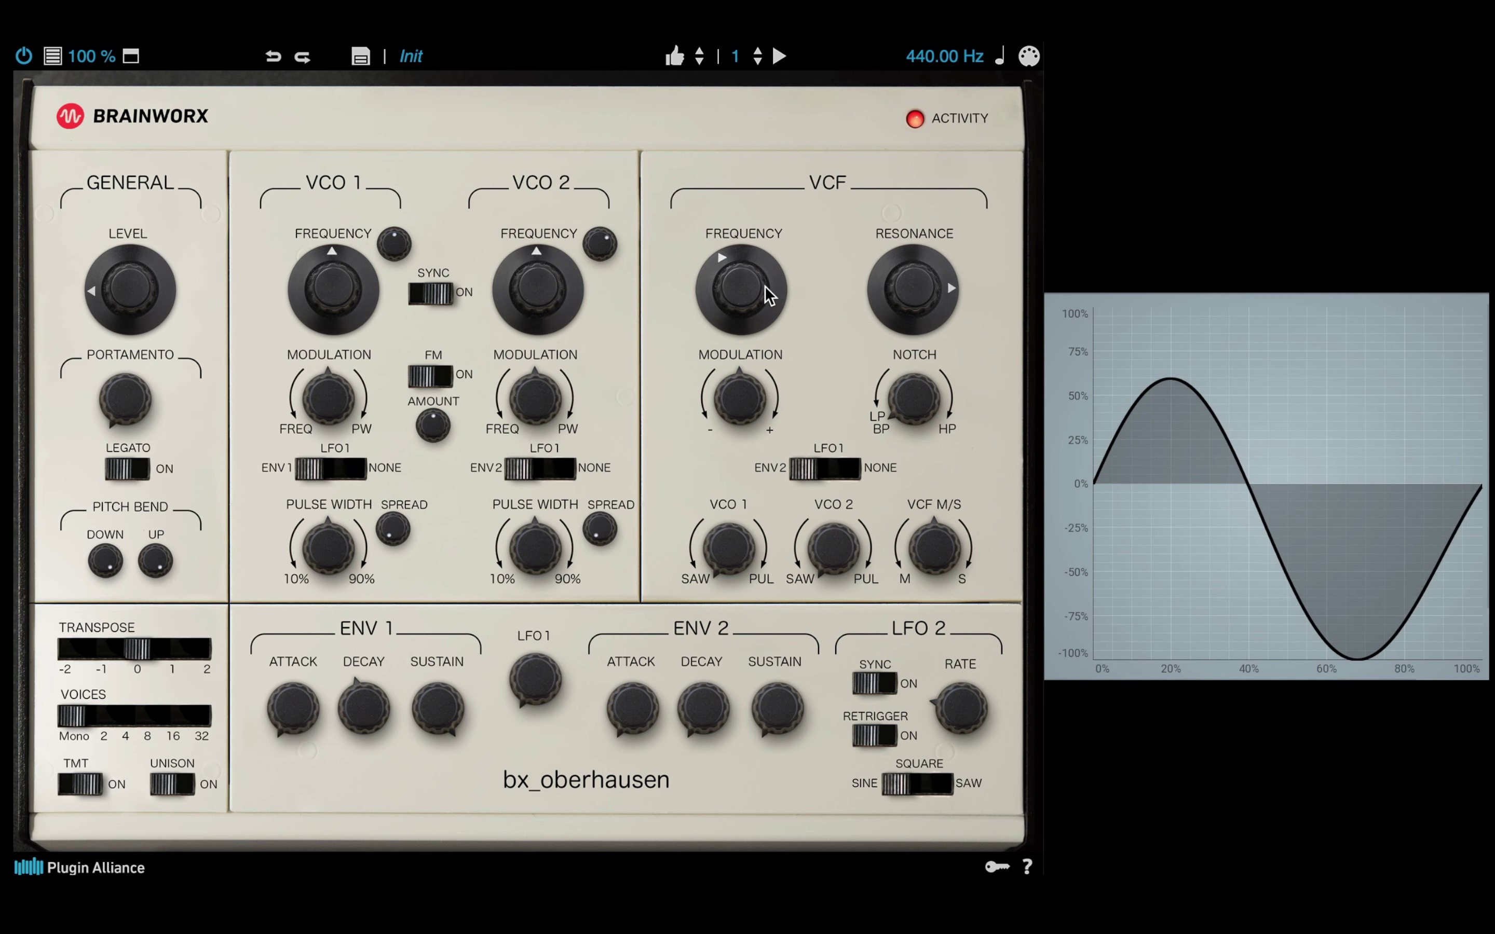
mouse_move(888, 333)
left_click_drag(888, 334, 854, 441)
left_click_drag(740, 294, 688, 182)
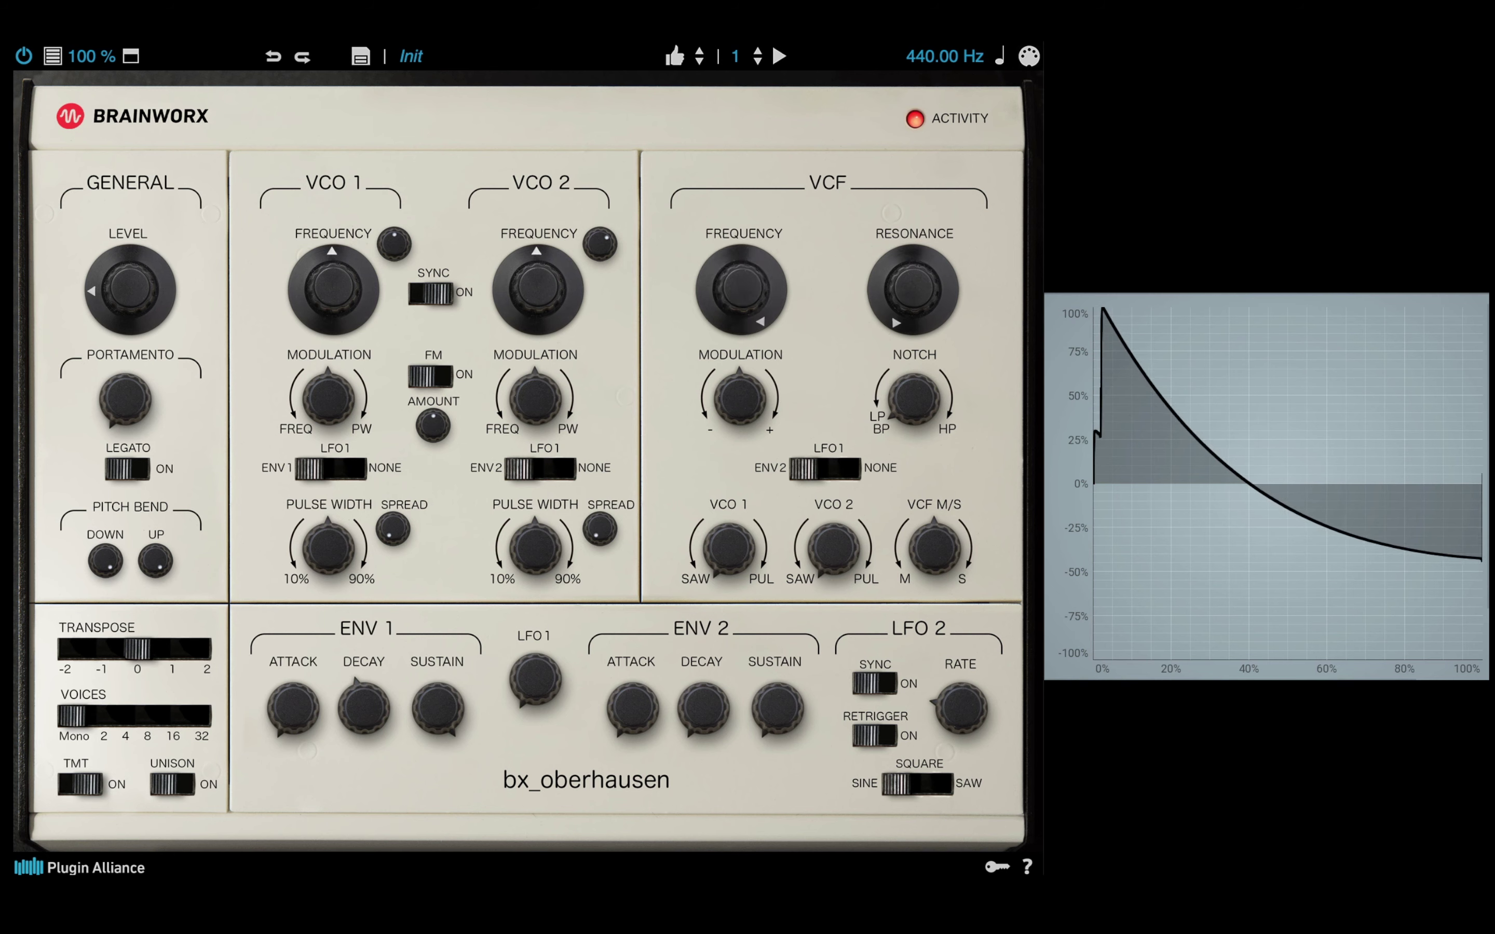
Sweep the VCO 2 frequency with sync on, finishing at just above +2 semitones.
left_click_drag(549, 274, 532, 218)
left_click_drag(530, 218, 515, 290)
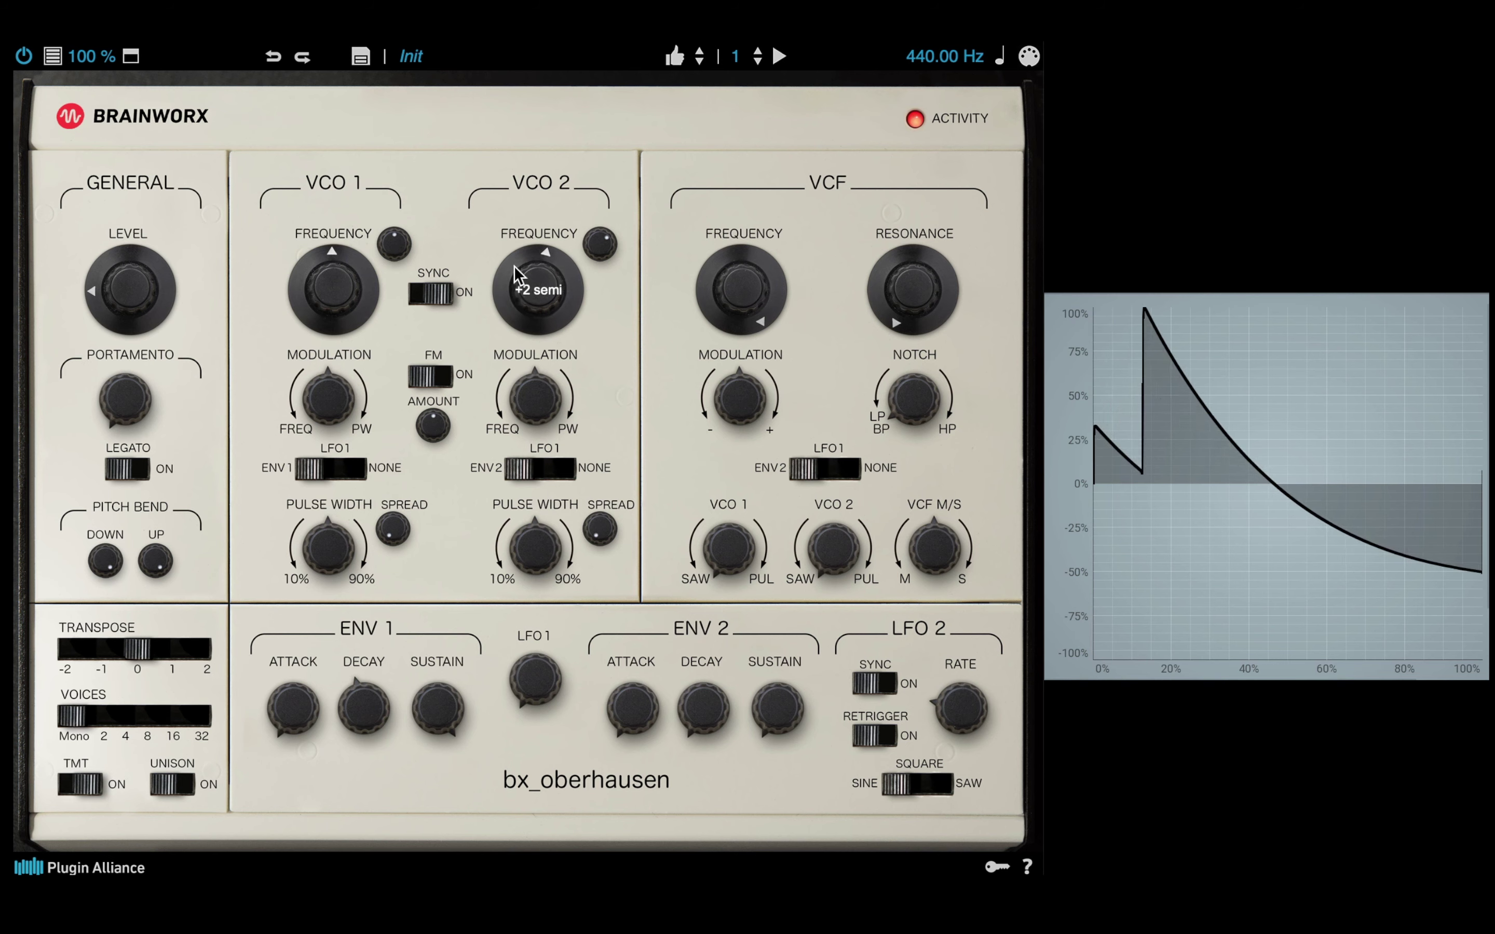
left_click_drag(517, 272, 517, 273)
Raise the VCF resonance to about two thirds and lower its frequency through 2.30 kHz to slightly below the midpoint.
left_click_drag(723, 291, 678, 333)
left_click_drag(936, 302, 917, 117)
mouse_move(737, 314)
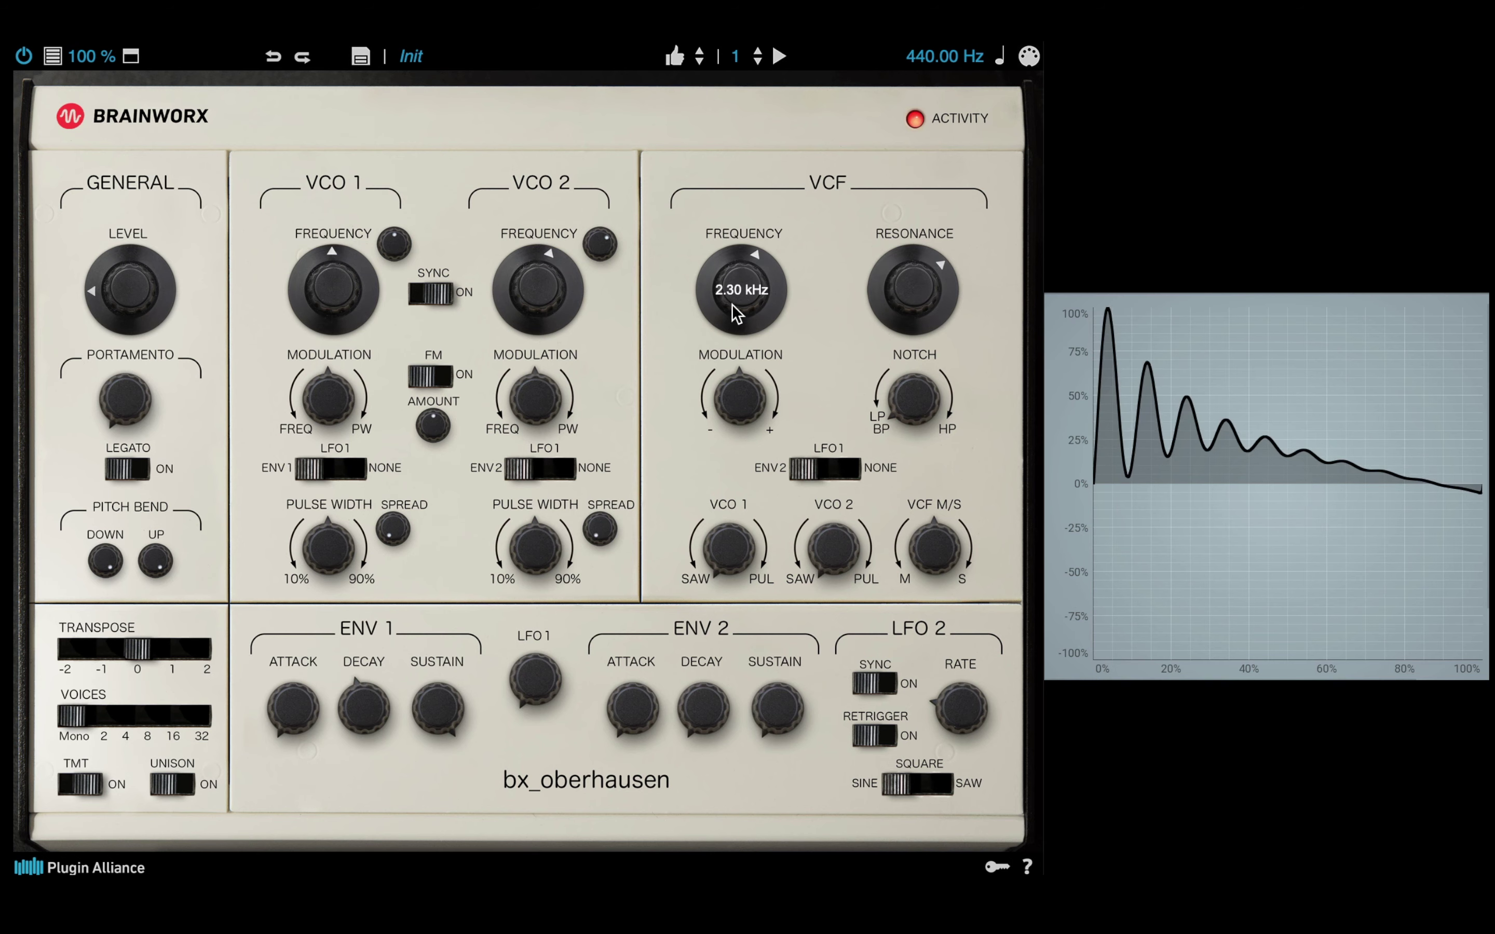
left_click_drag(728, 319, 721, 377)
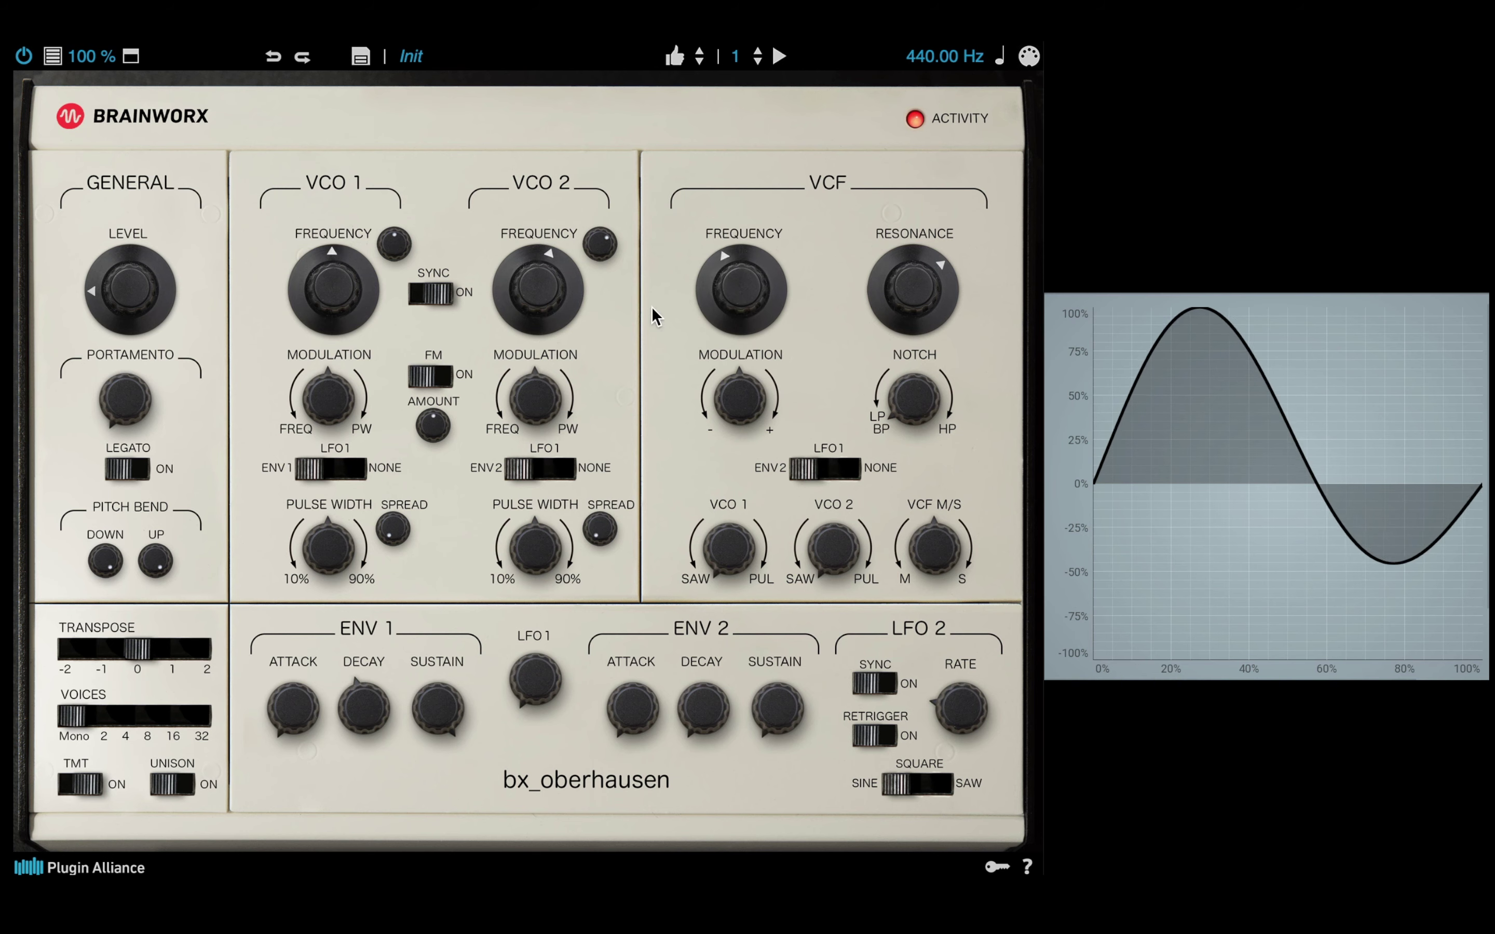
Raise the VCO 2 frequency to maximum, and set the VCF frequency near its midpoint with resonance at about three quarters.
left_click_drag(568, 306, 582, 228)
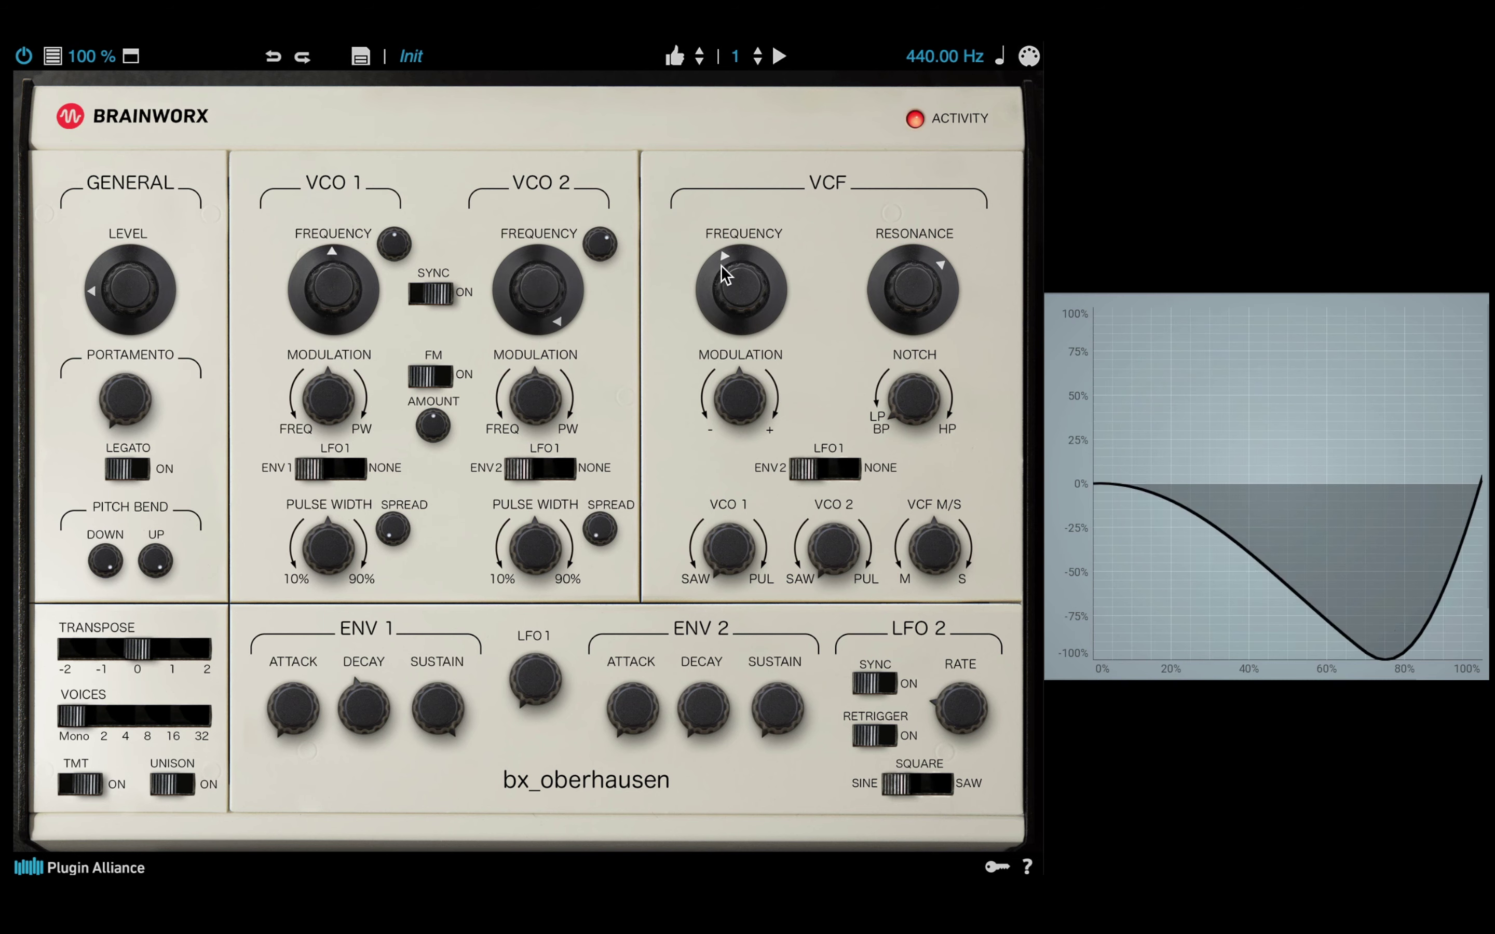
mouse_move(732, 291)
left_mouse_down()
mouse_move(726, 312)
mouse_move(719, 292)
mouse_move(711, 315)
mouse_move(714, 303)
left_mouse_up()
left_click_drag(866, 291, 863, 272)
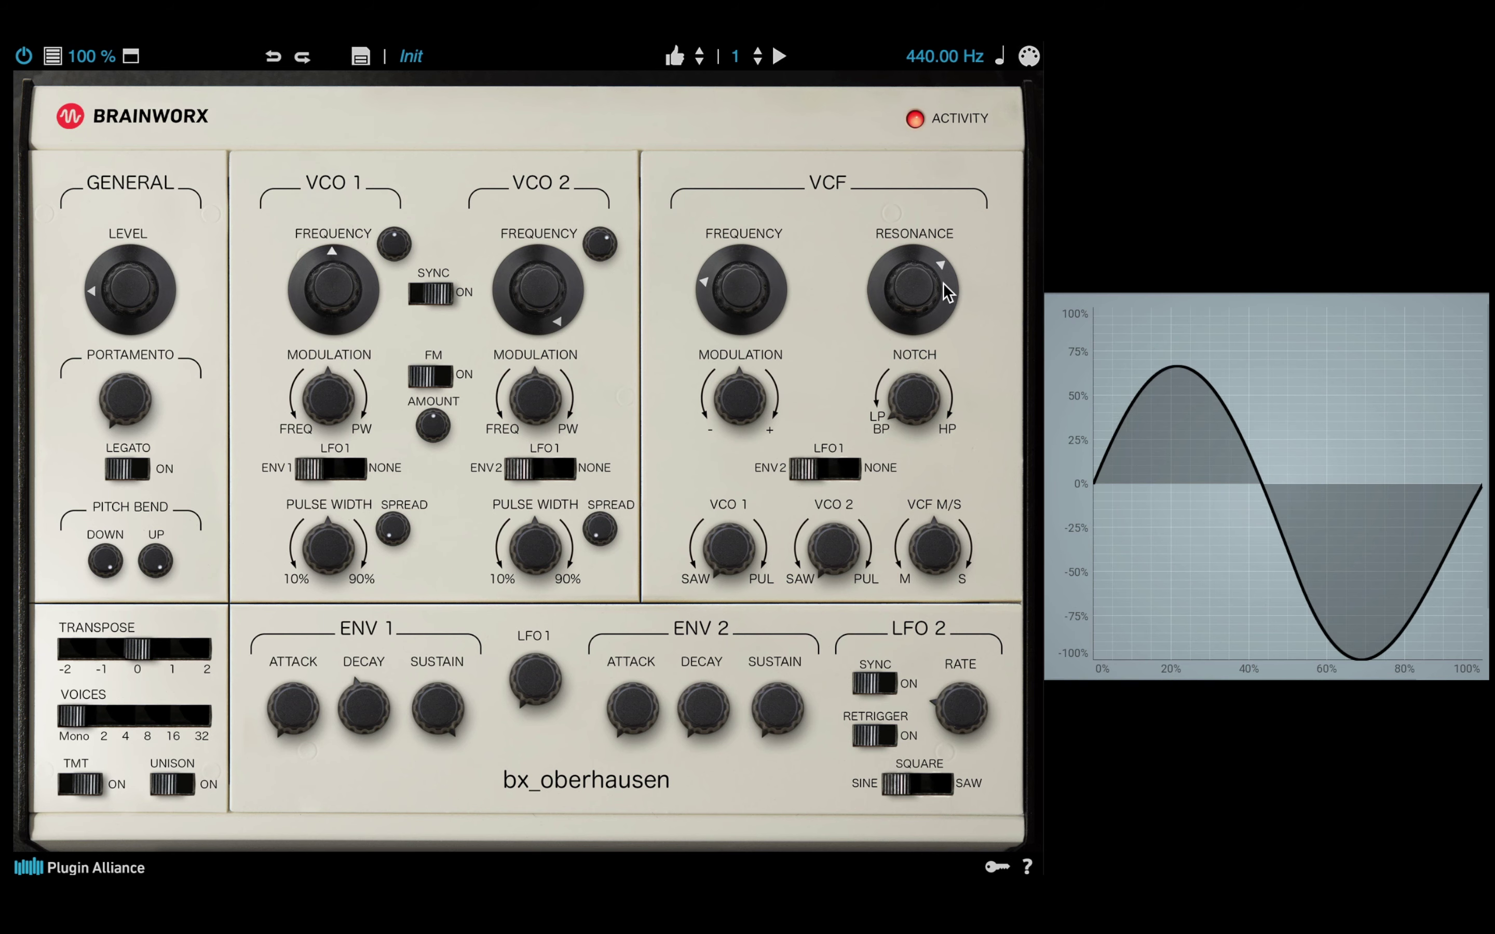
left_click_drag(741, 287, 766, 254)
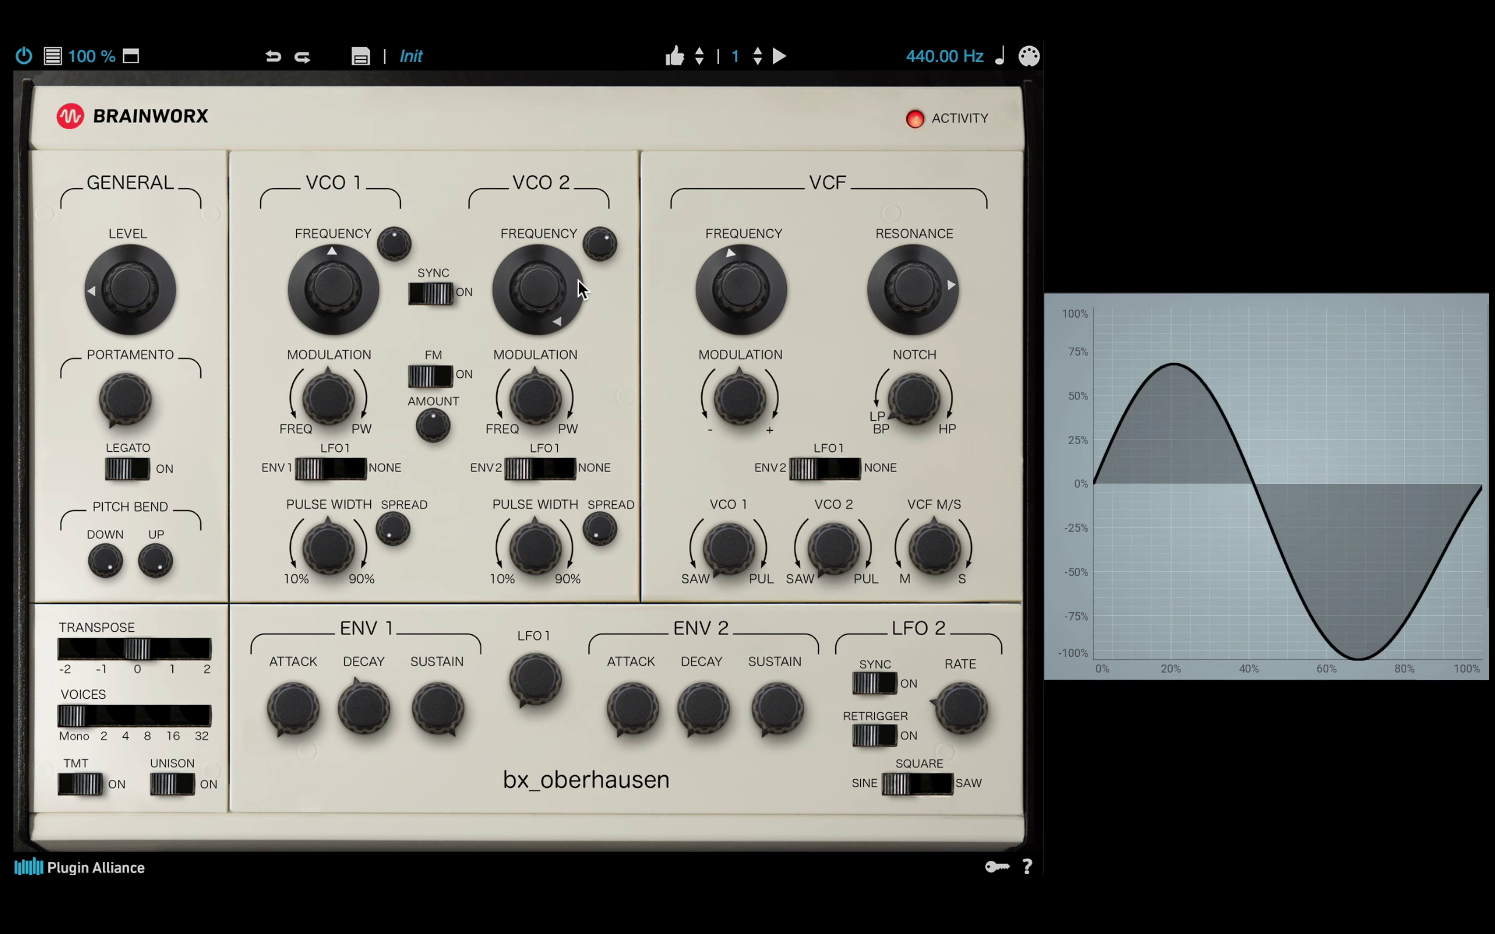
Sweep the VCO 2 frequency down from maximum and reset it to its centre default.
mouse_move(563, 314)
left_click_drag(564, 315, 554, 353)
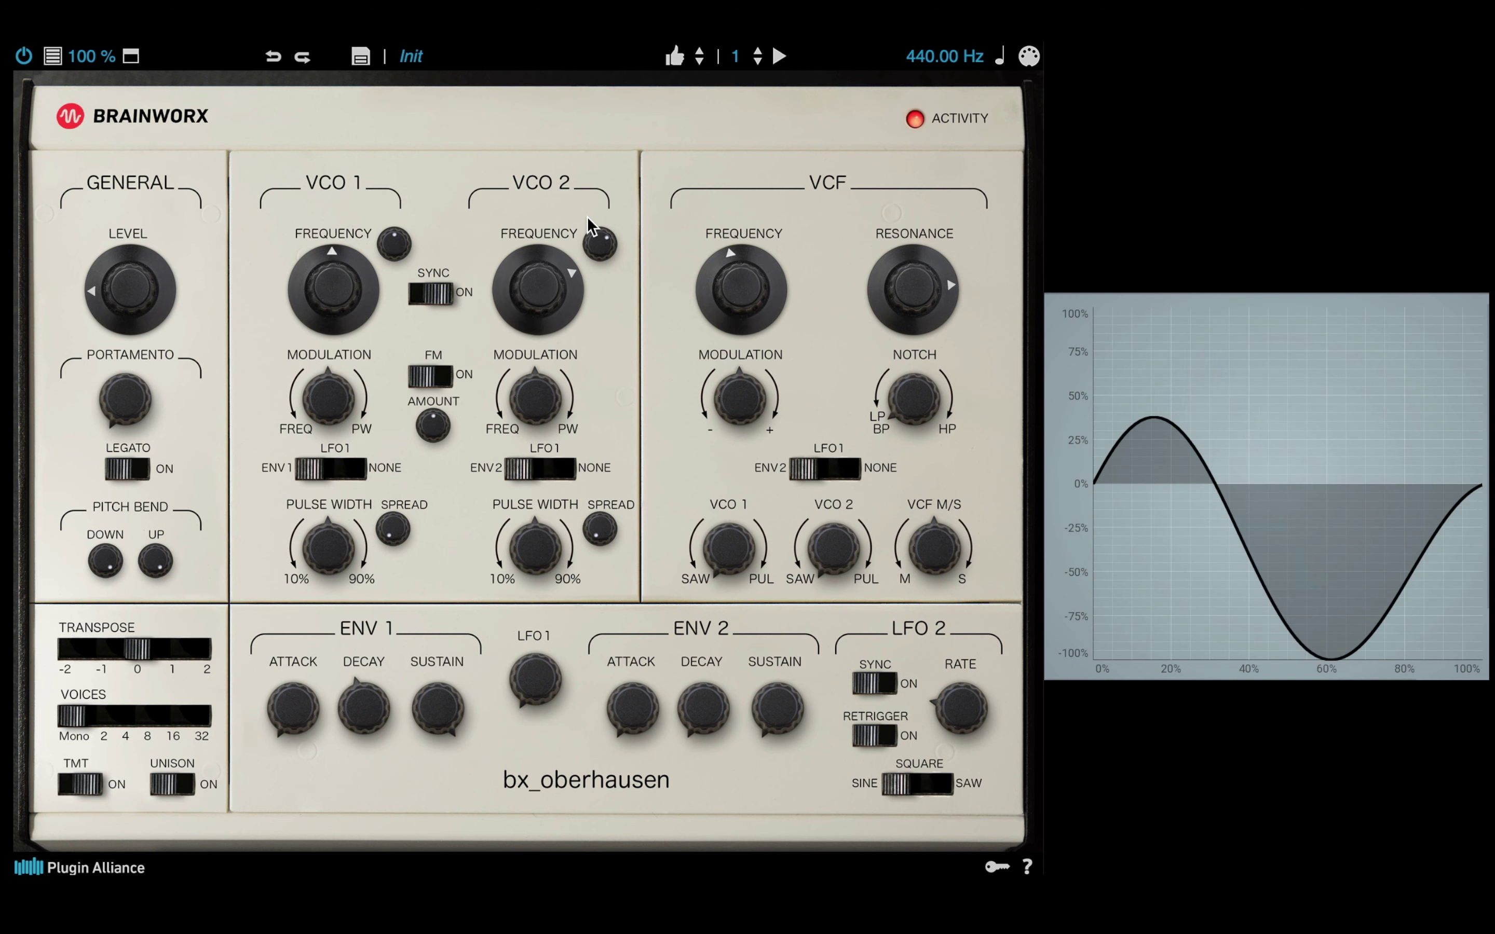
double_click(557, 288)
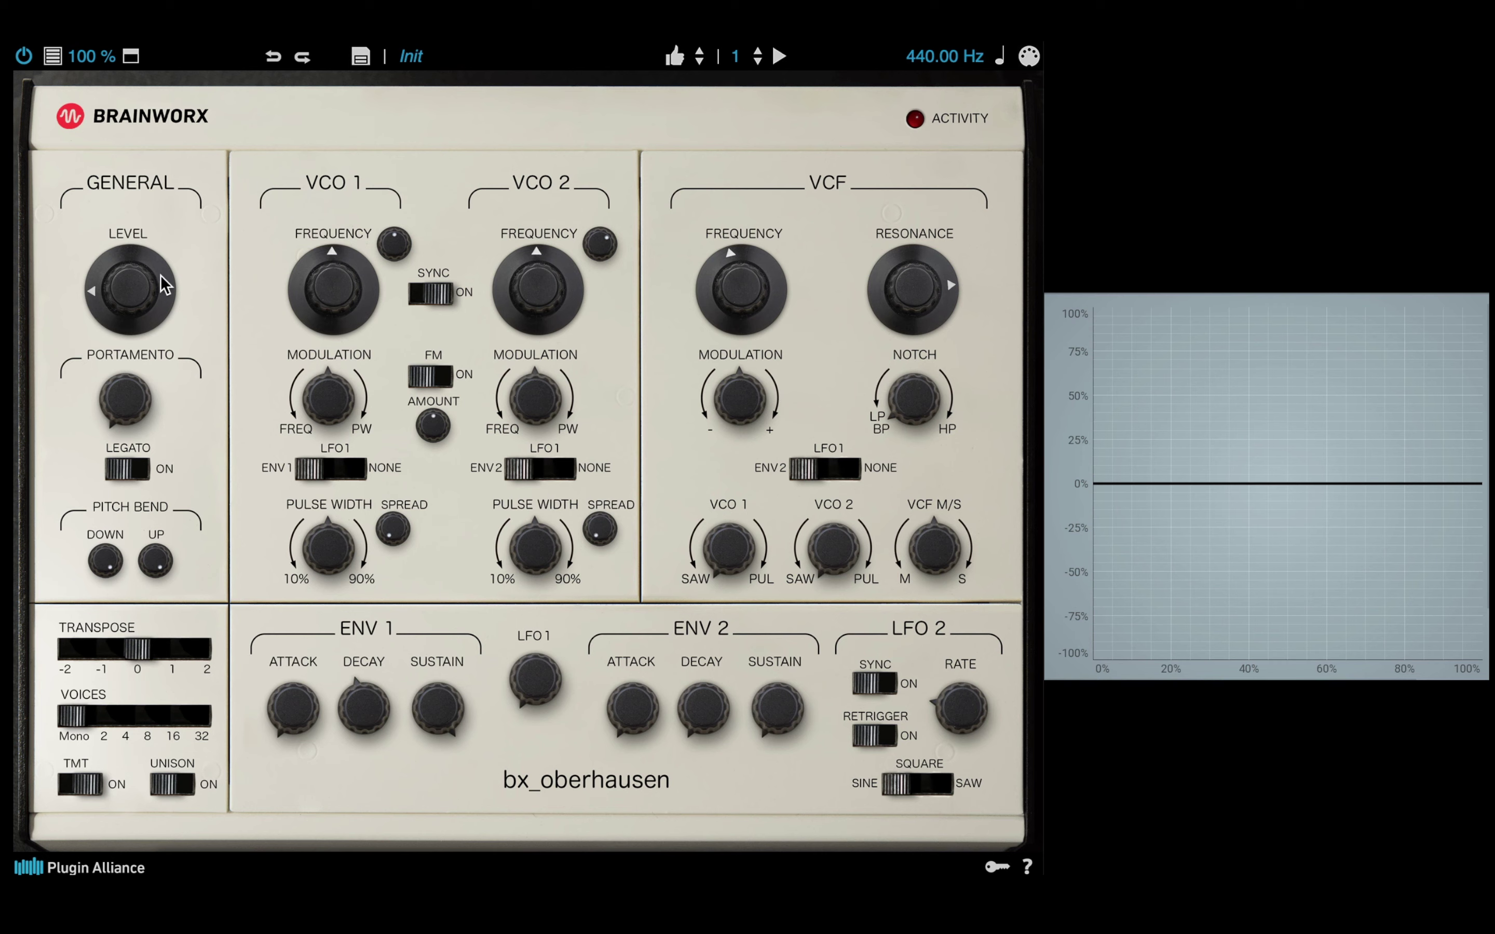
Lower the overall level and turn the VCO 1 and VCO 2 waveform mixes fully to pulse.
left_click_drag(164, 284, 129, 301)
left_click_drag(726, 547, 729, 370)
left_click_drag(837, 537, 843, 323)
Open the VCF to about 19.30 kHz with minimum resonance, and set the number of voices to 4.
left_click_drag(738, 281, 732, 198)
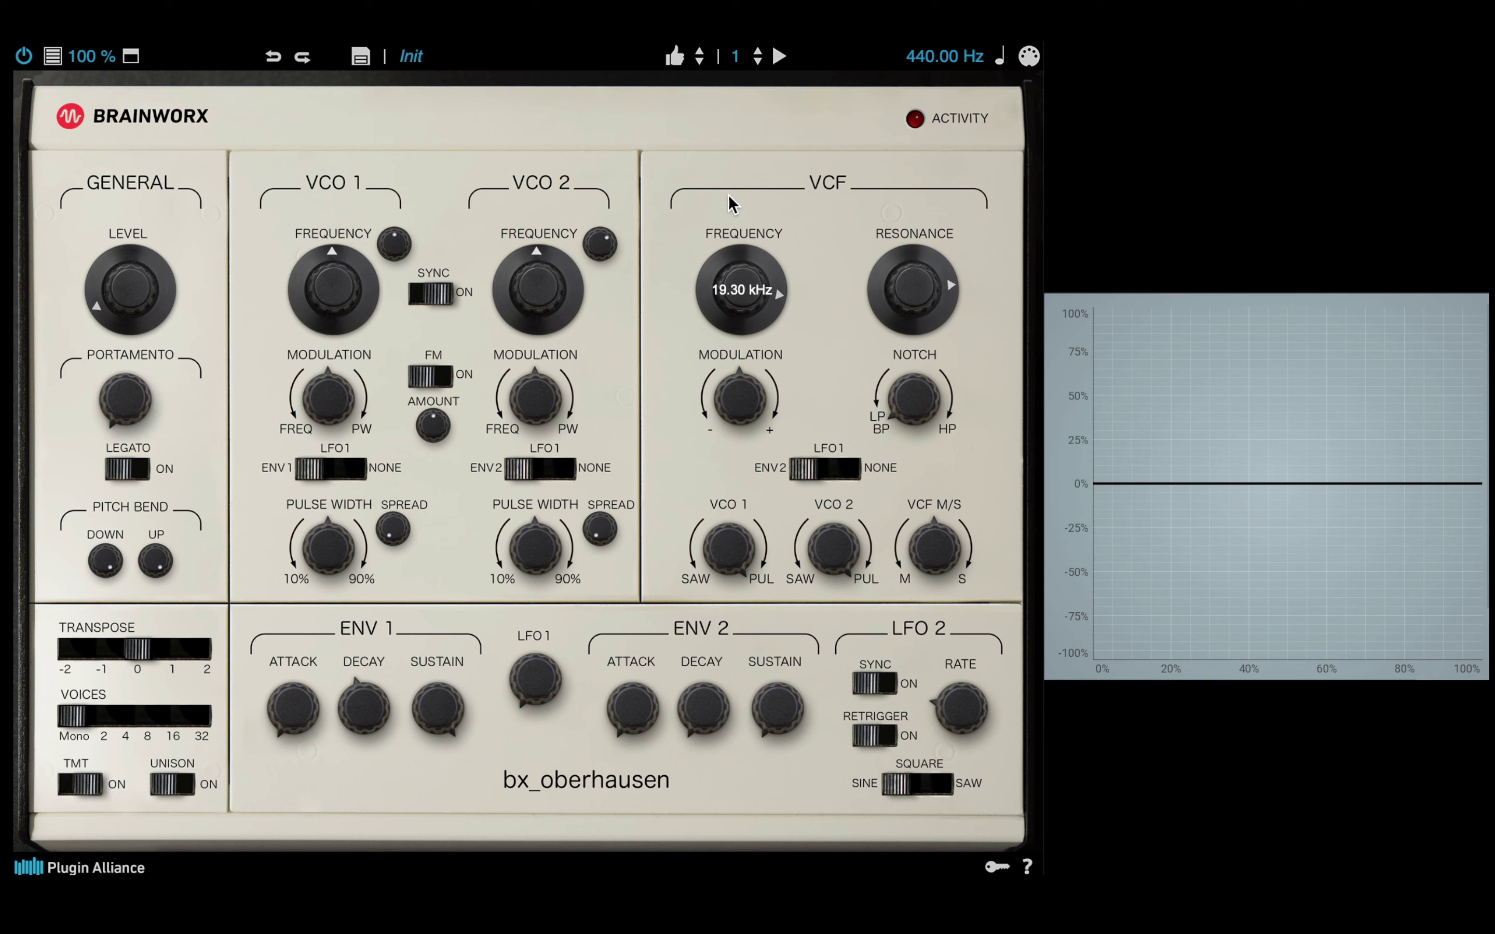
left_click_drag(913, 289, 865, 512)
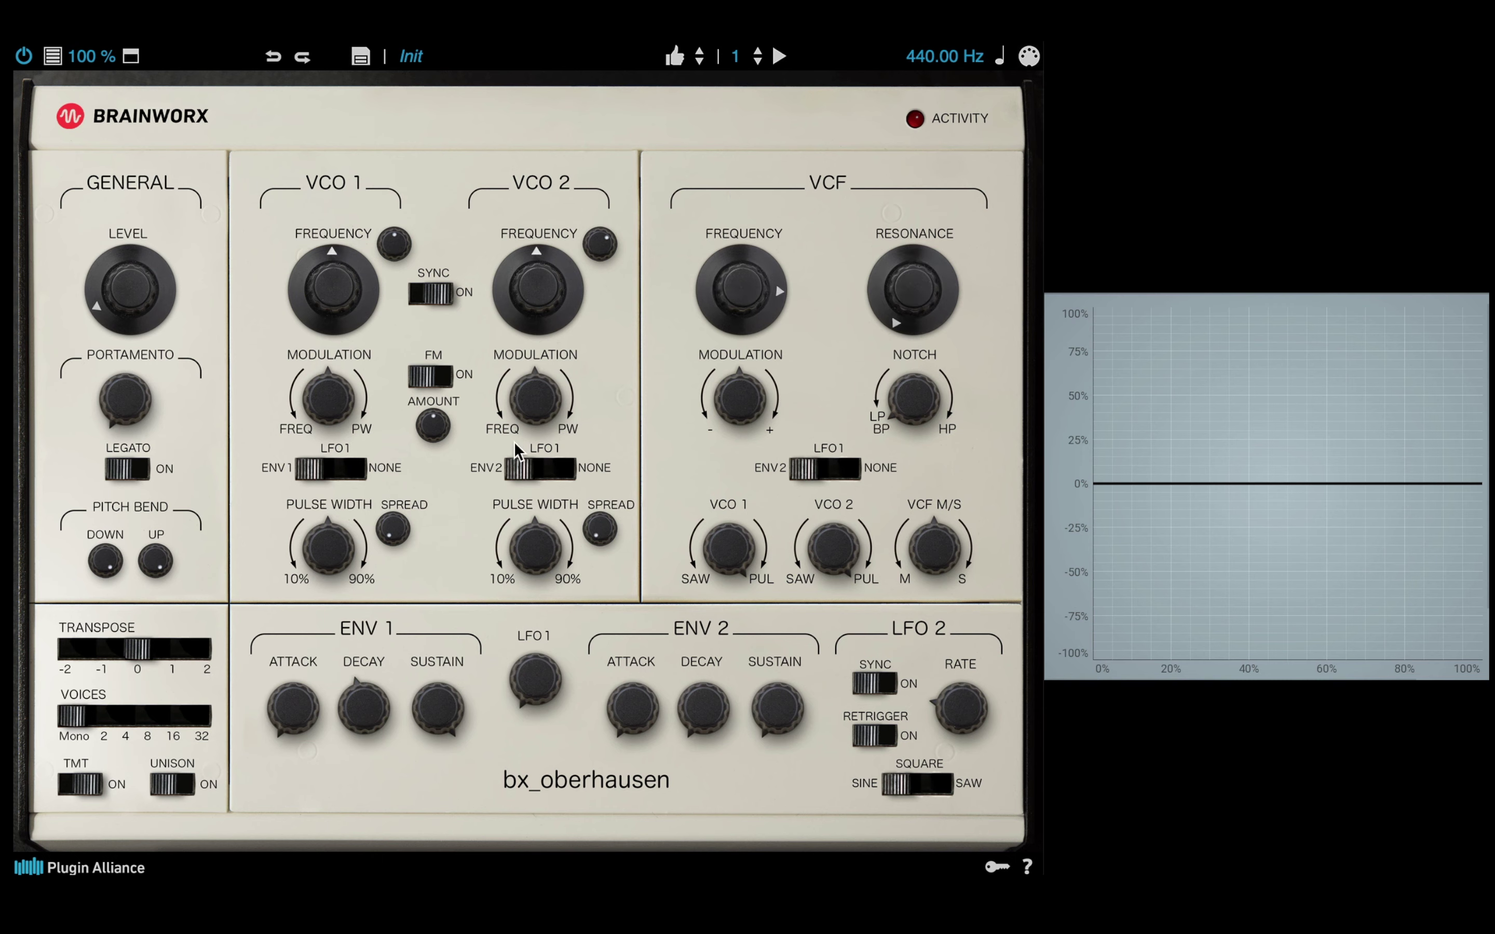
left_click(140, 319)
left_click_drag(86, 724, 118, 734)
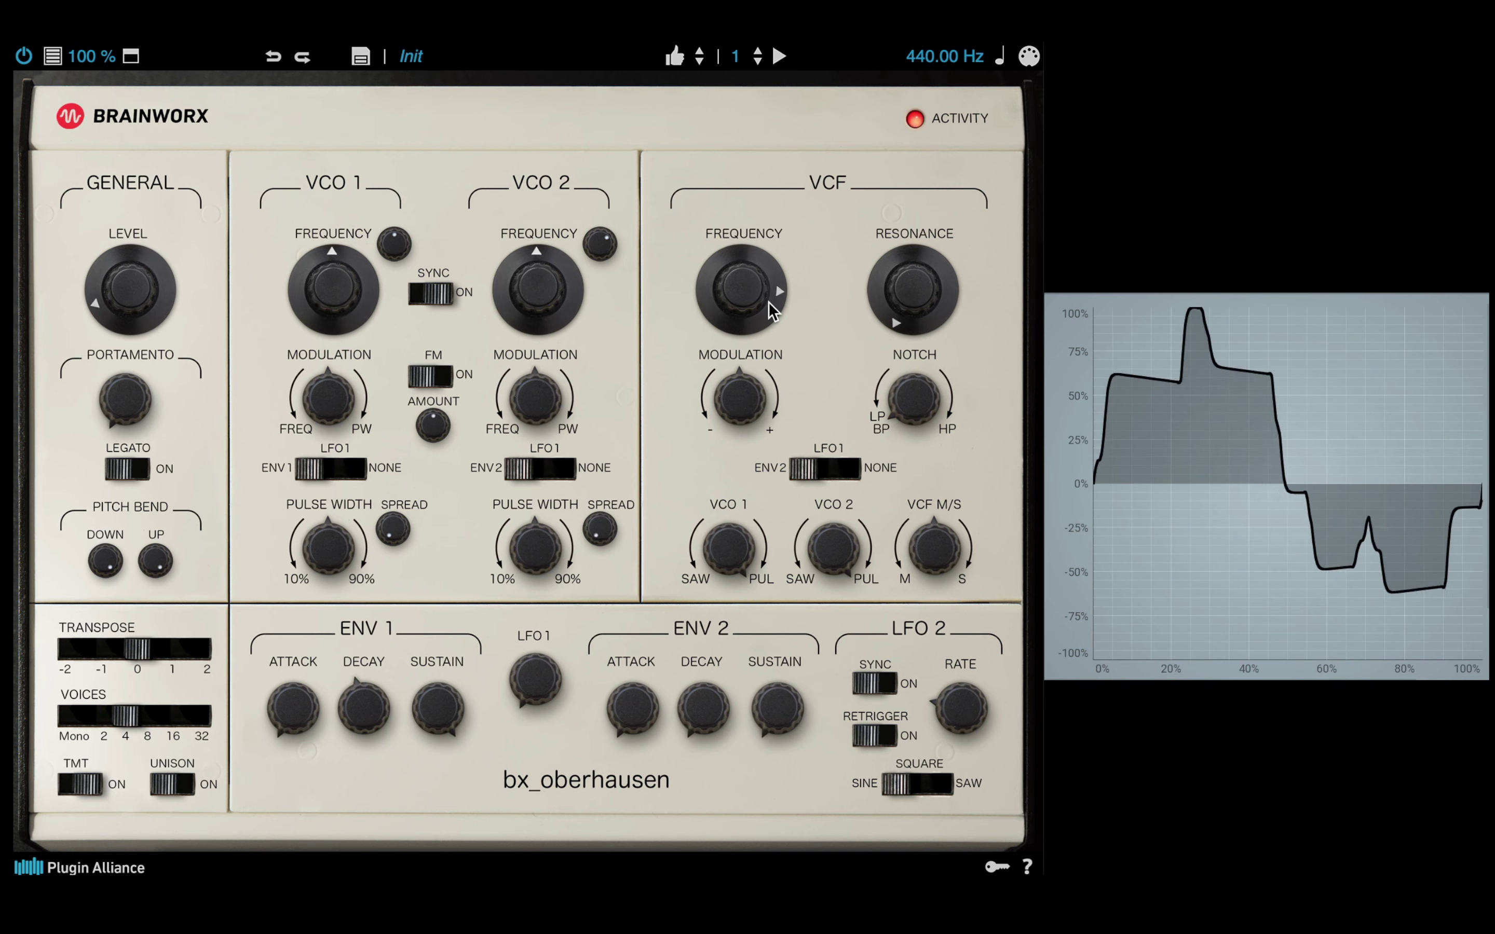
Sweep the VCF frequency down through 9.29 kHz to about 4.70 kHz or lower and back up to maximum.
mouse_move(769, 285)
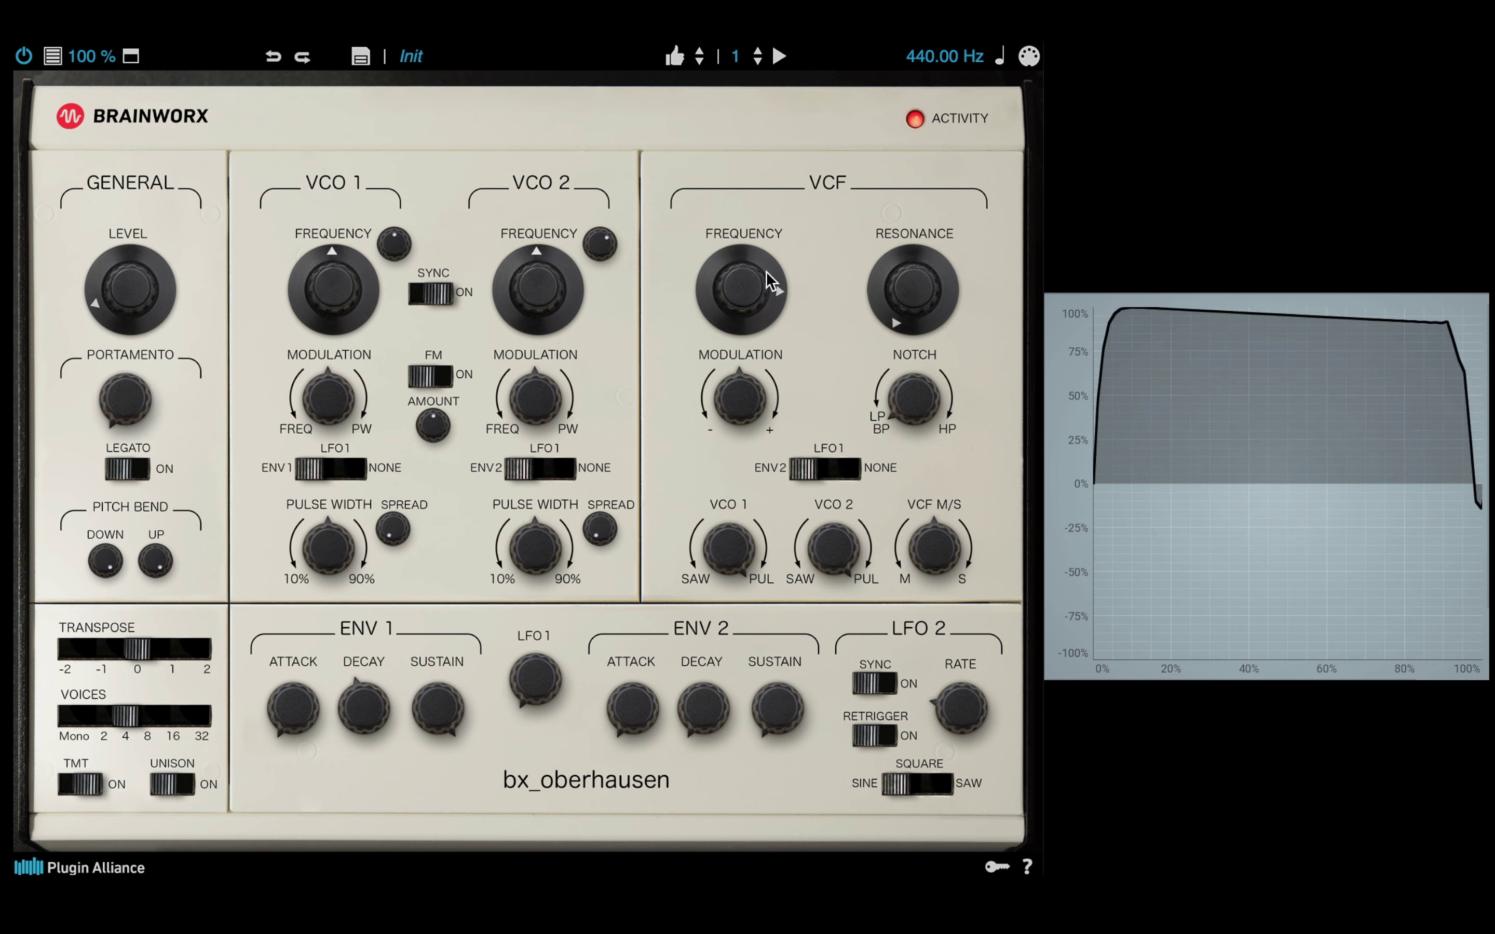
scroll(765, 289, "down", 5)
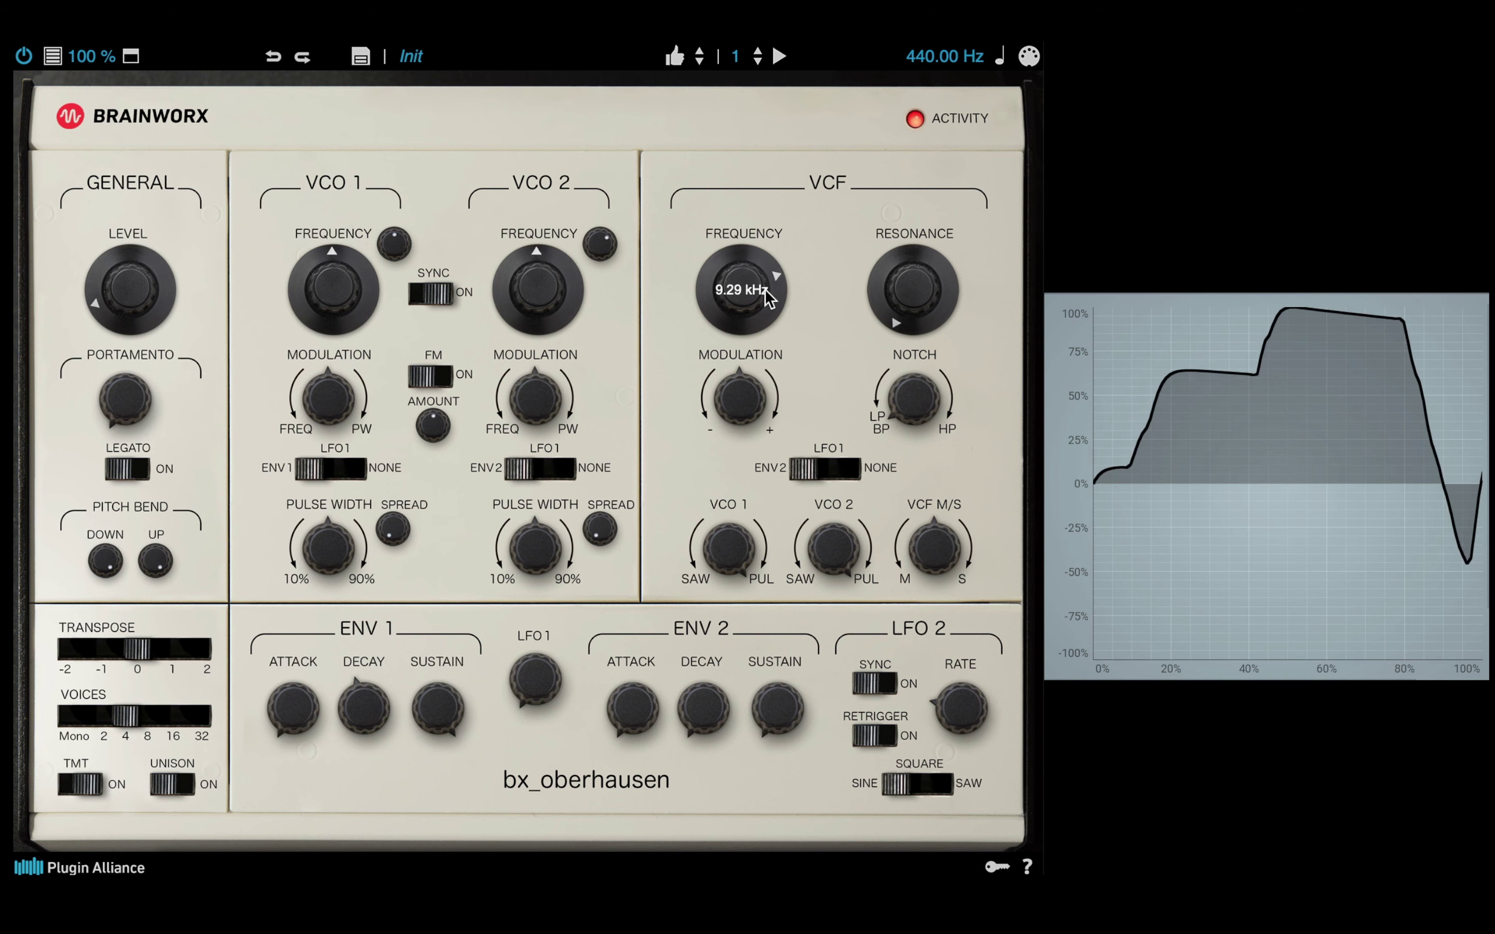
scroll(763, 298, "down", 2)
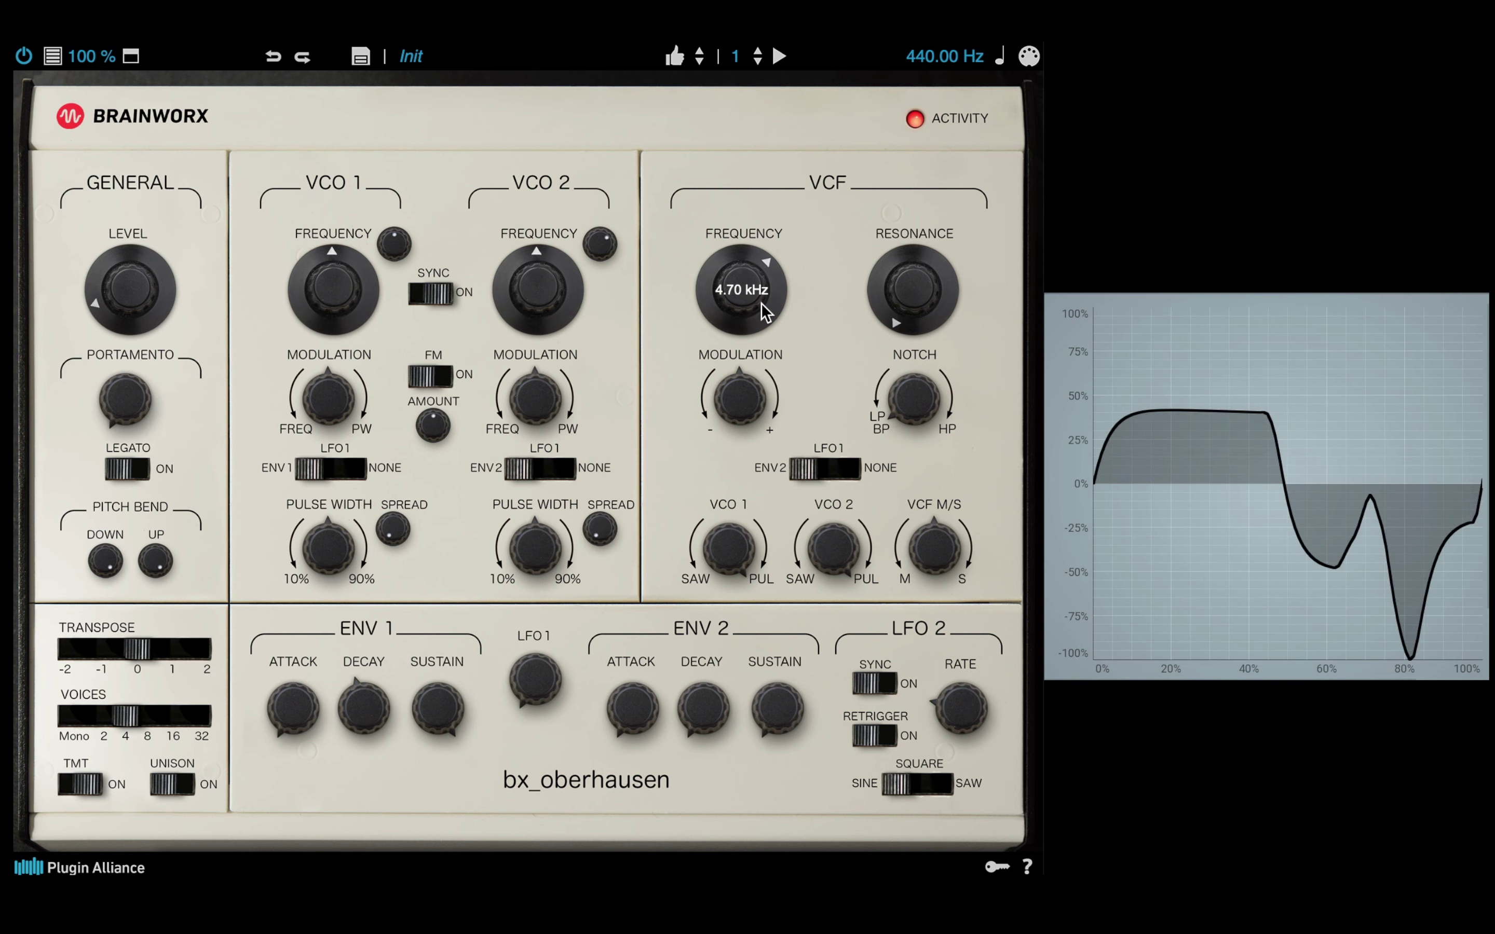
scroll(763, 290, "up", 4)
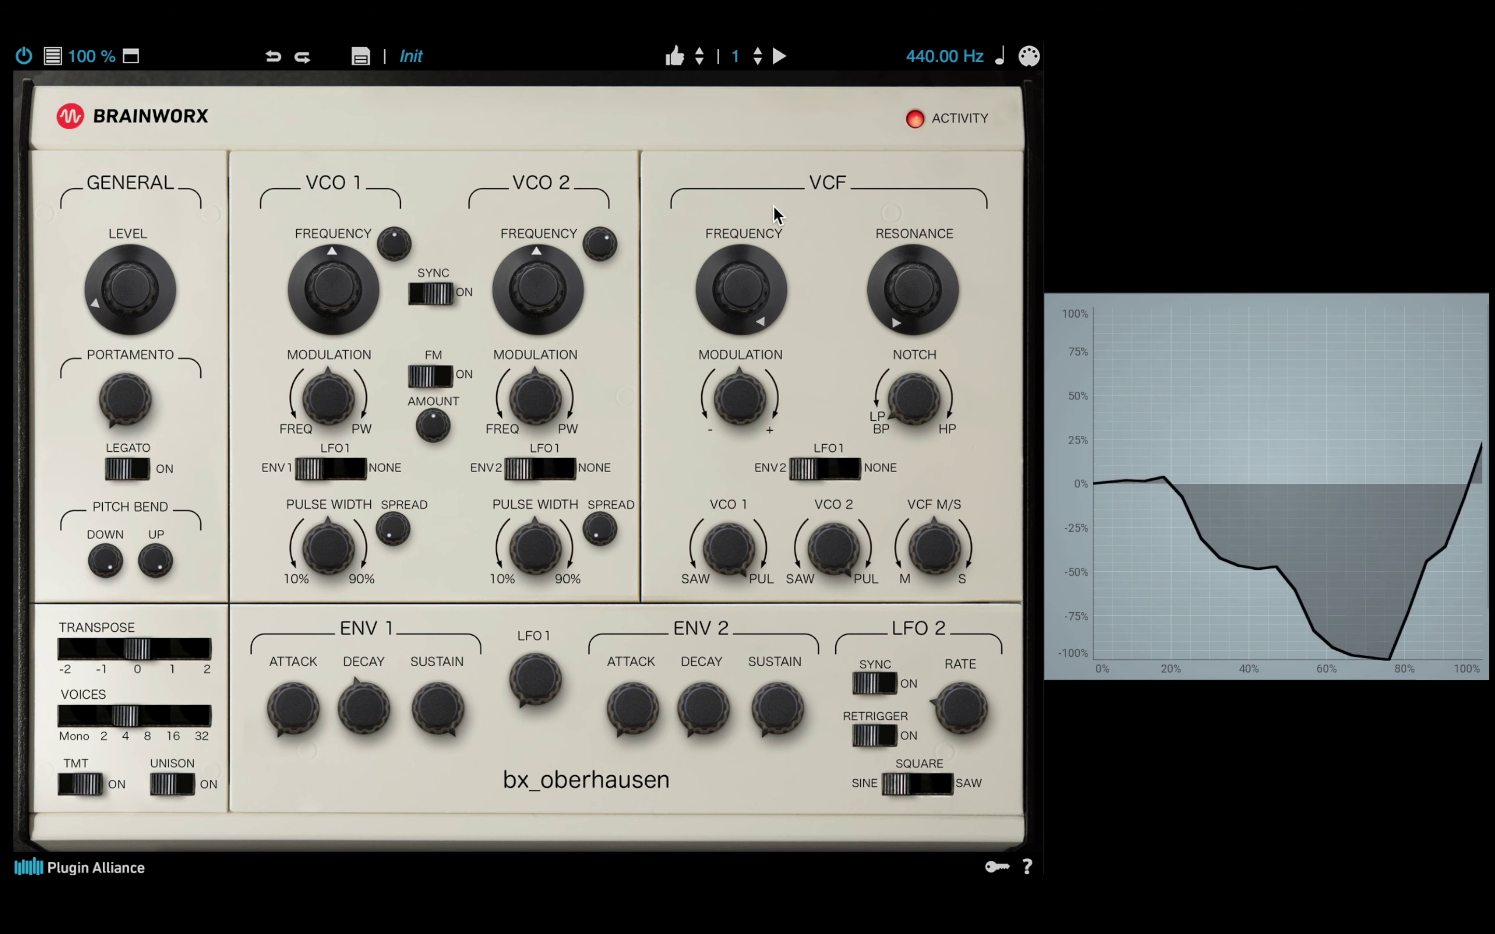
scroll(918, 236, "up", 3)
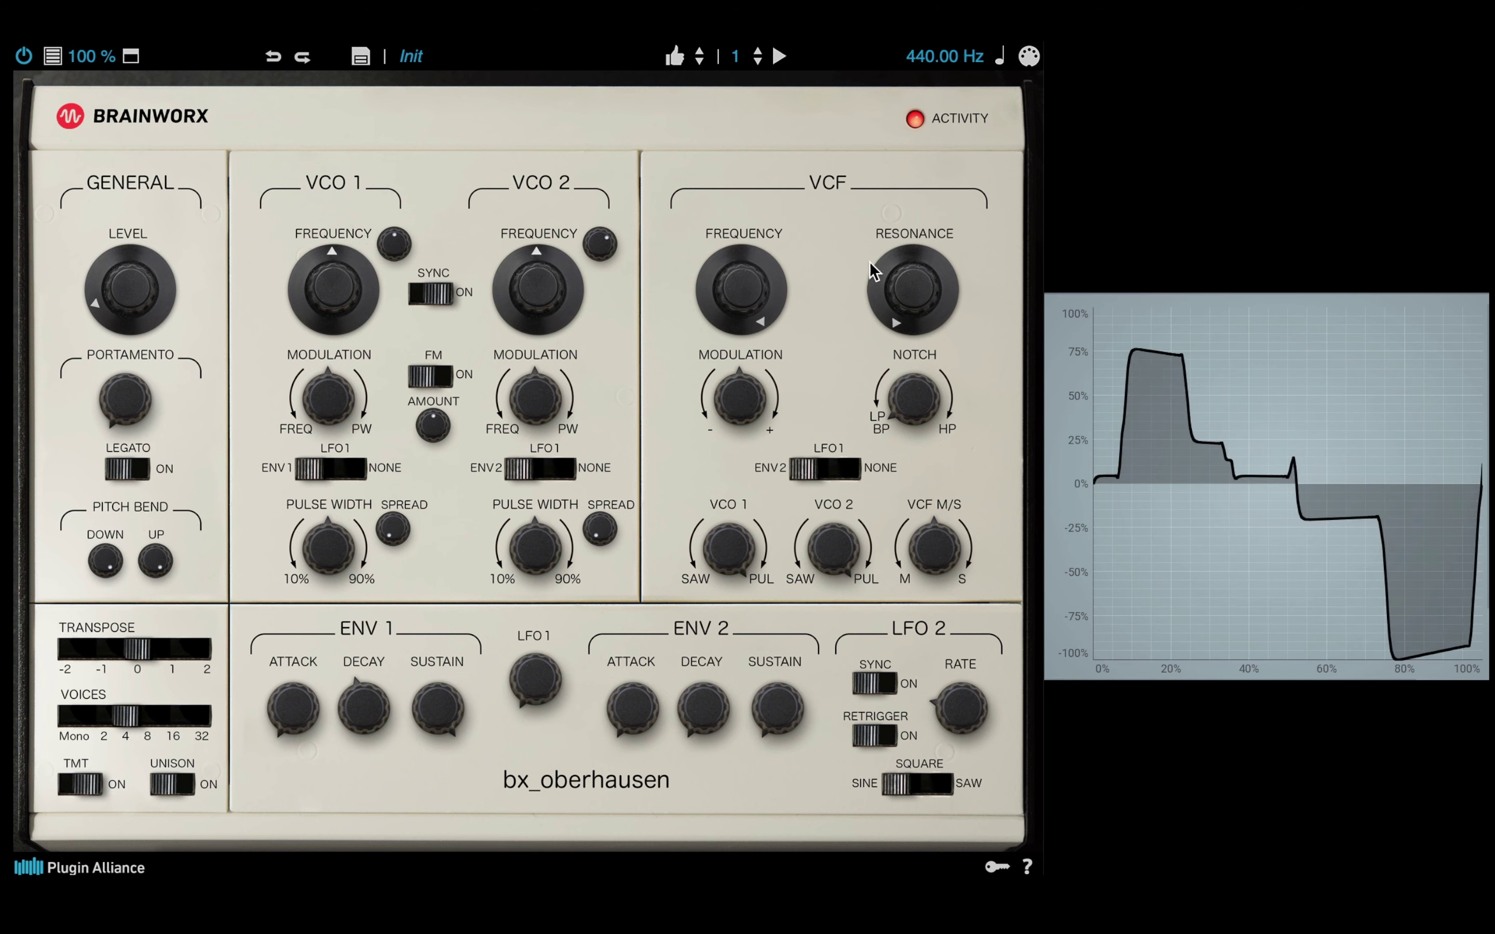
Try the VCF resonance at maximum and settle it at about two thirds, sweeping the frequency down to about 890 Hz and back to maximum.
scroll(919, 247, "up", 10)
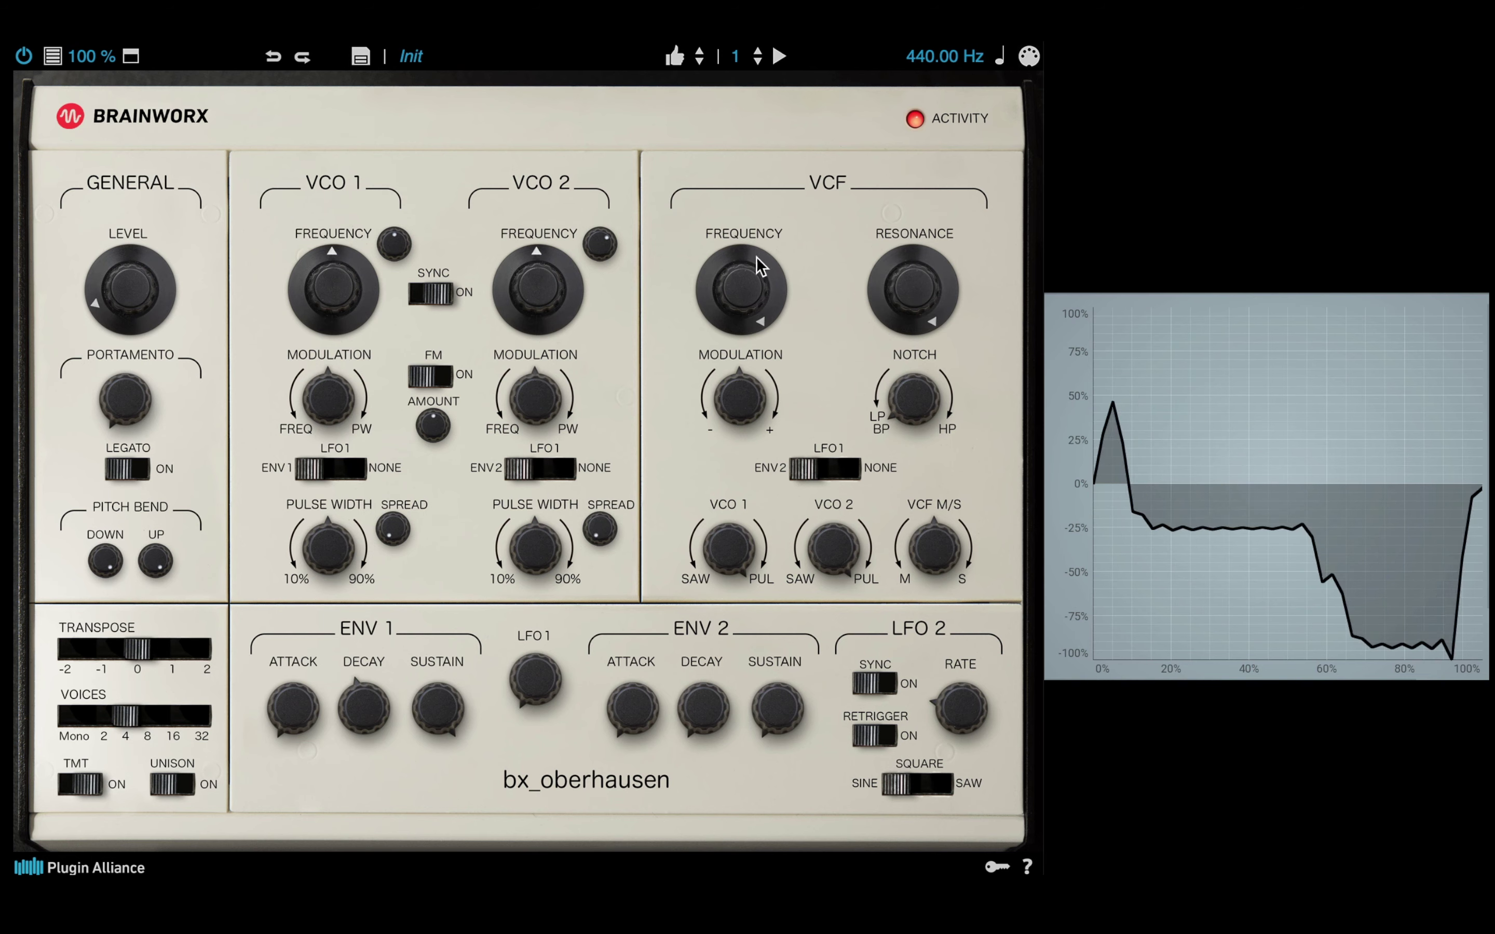
scroll(738, 323, "down", 2)
scroll(739, 333, "down", 5)
scroll(927, 328, "down", 3)
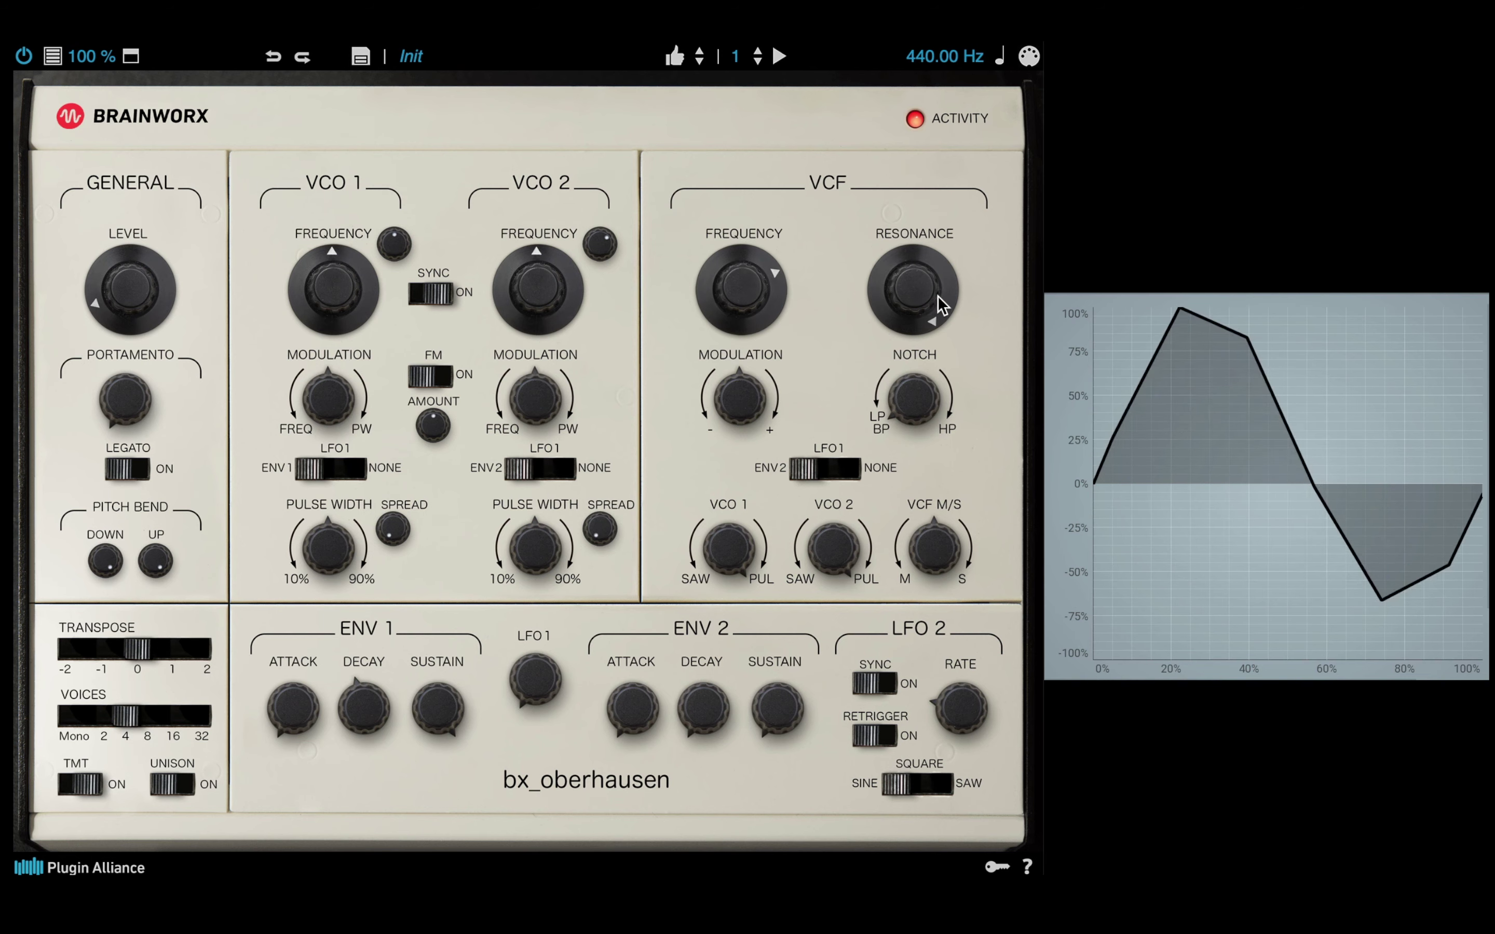
scroll(923, 346, "down", 3)
scroll(744, 333, "down", 6)
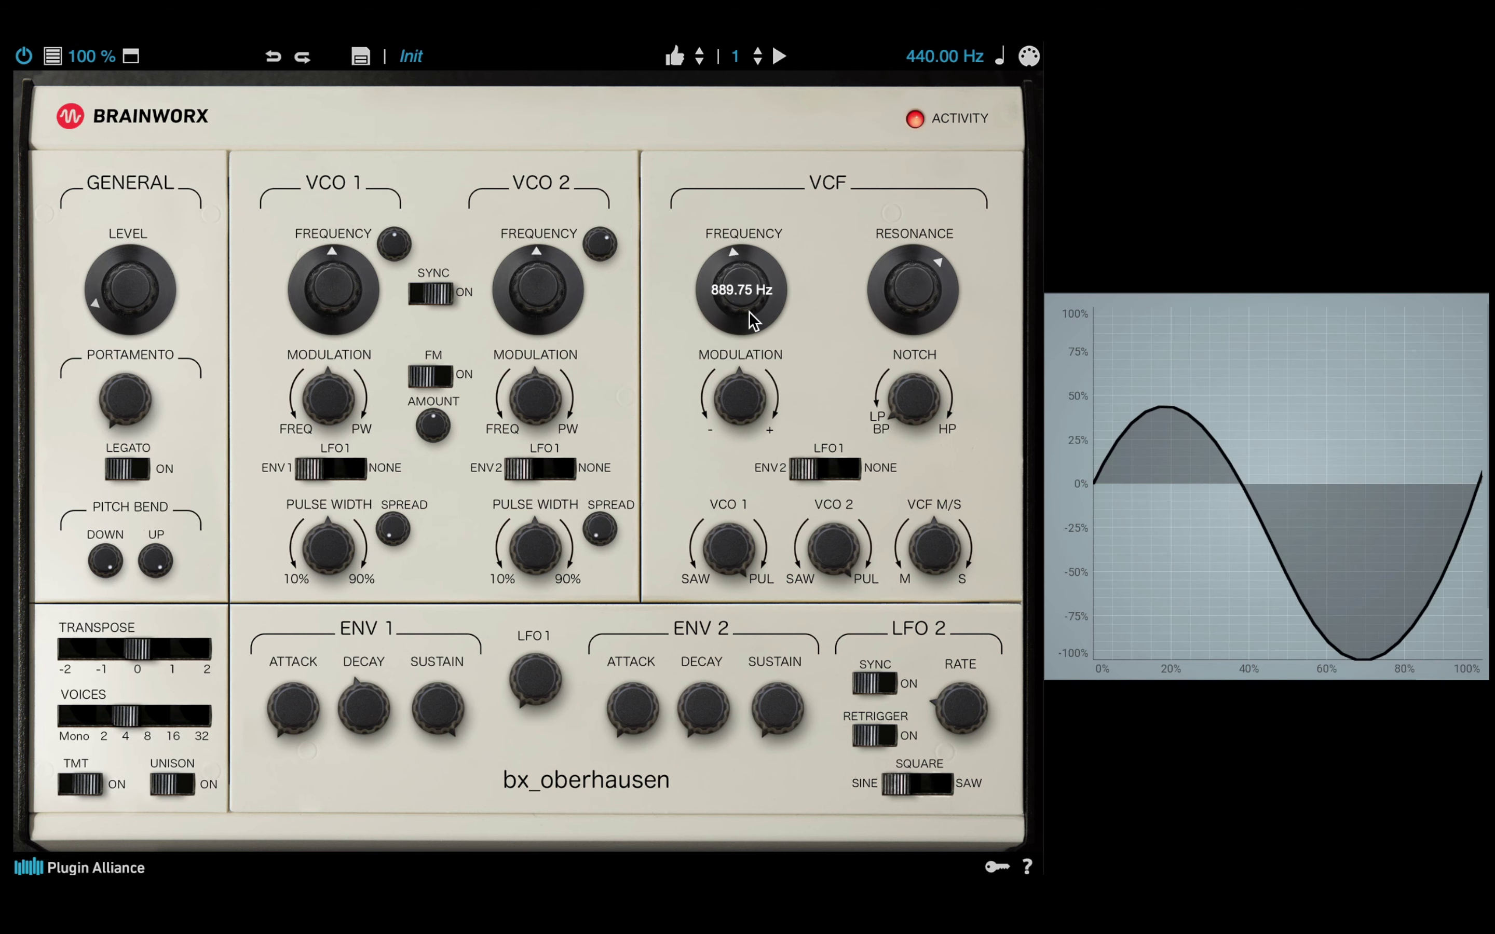
scroll(747, 340, "up", 7)
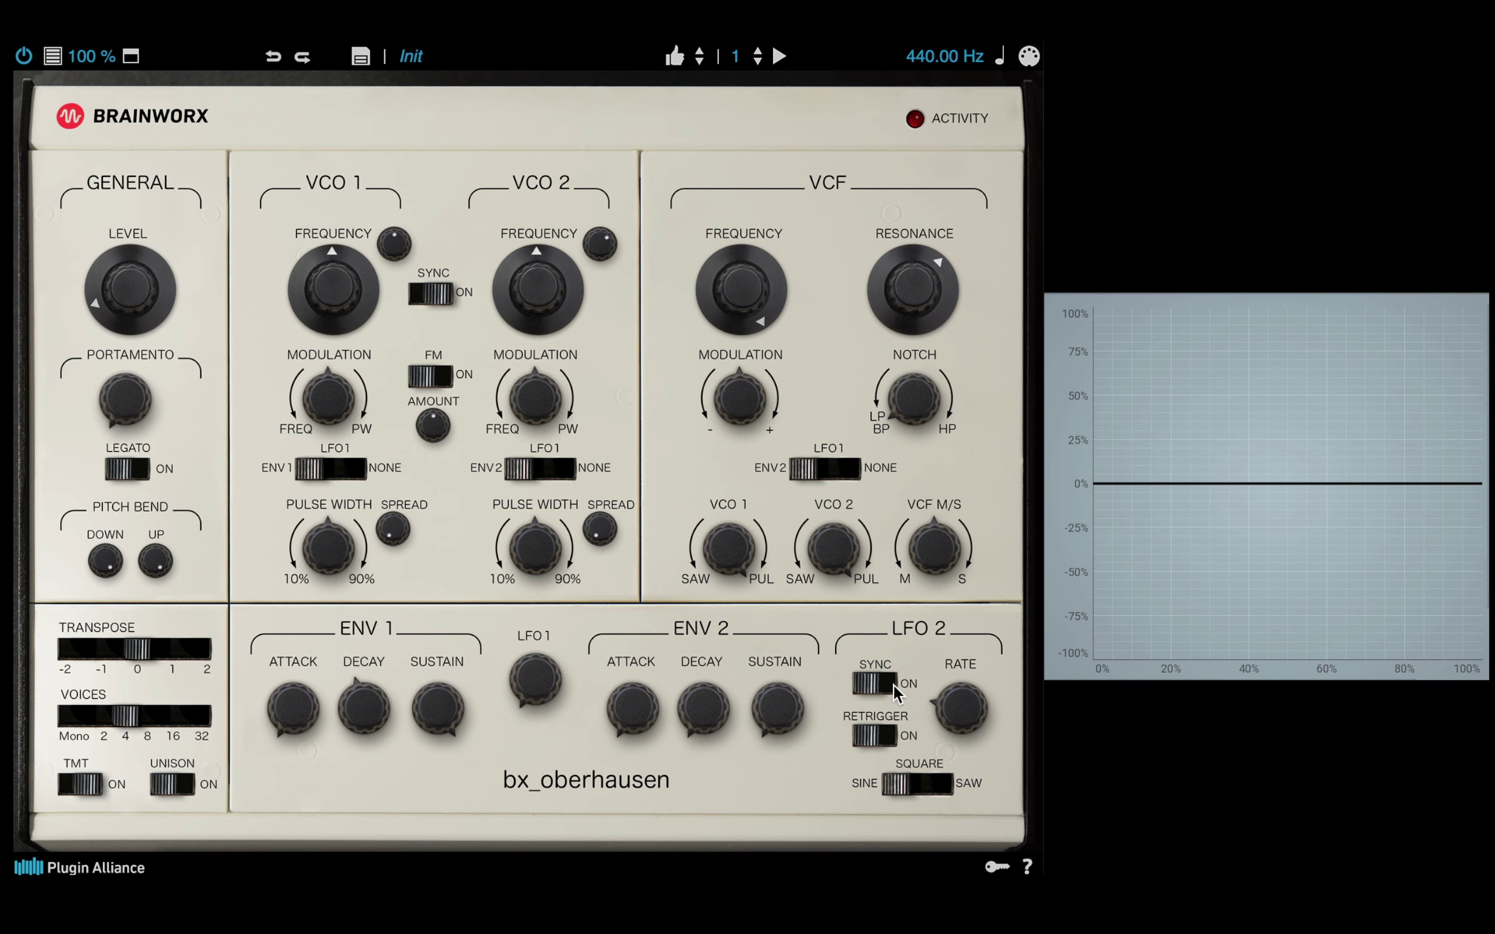
Turn on sync for LFO 2 and slow its rate below 1/2 D.
left_click(868, 691)
mouse_move(964, 689)
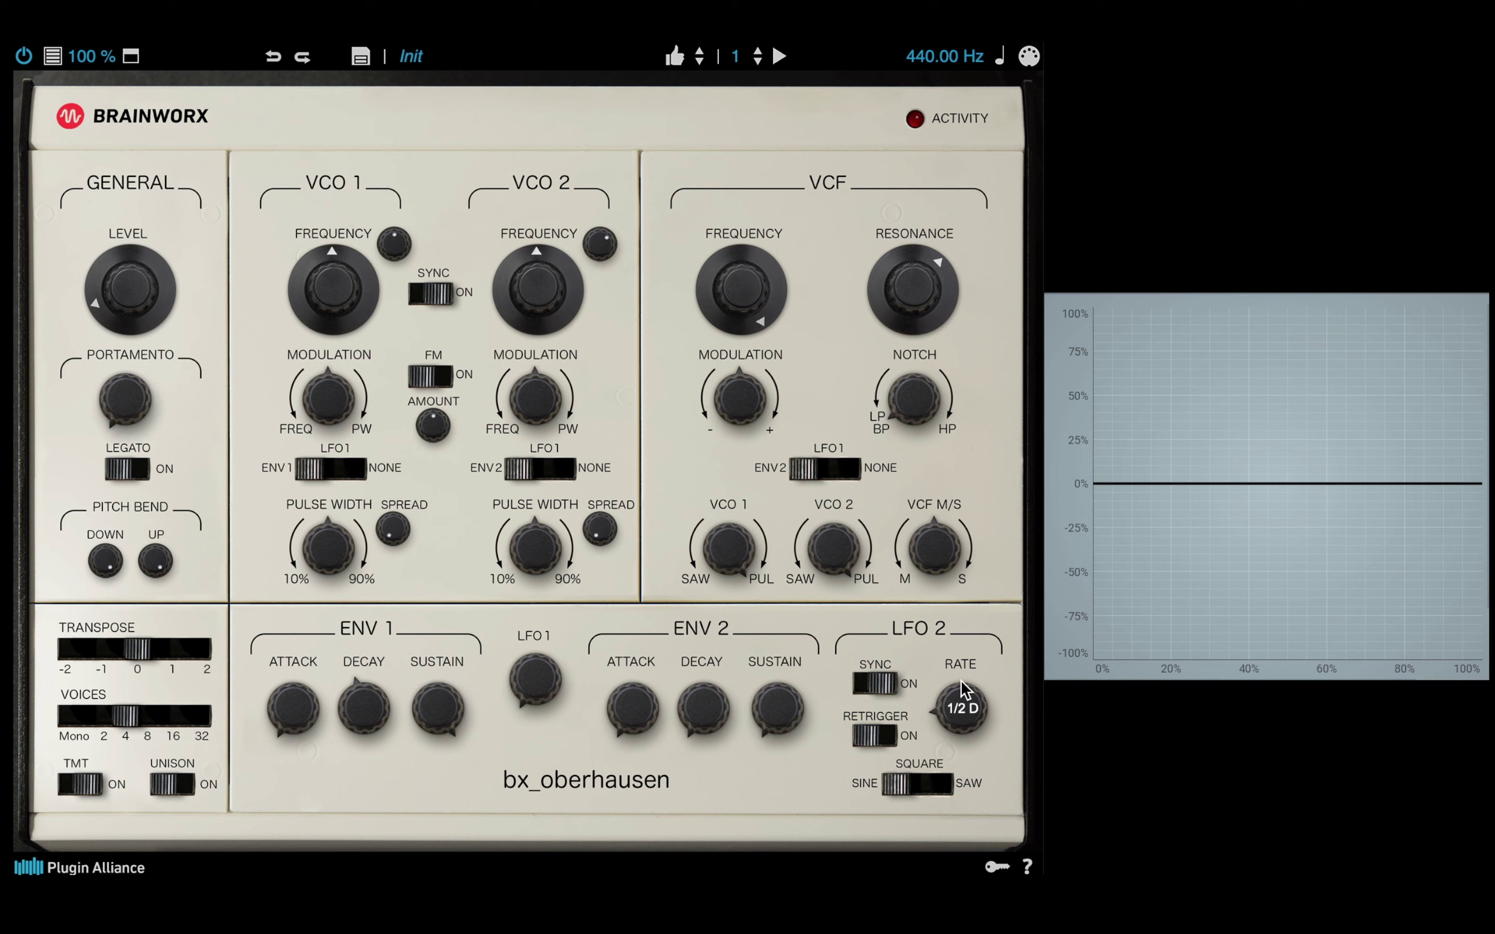
left_click_drag(960, 692, 956, 728)
Show the modulation matrix and route LFO 2 to VCO 1 Pulsewidth in slot 1.
left_click(130, 55)
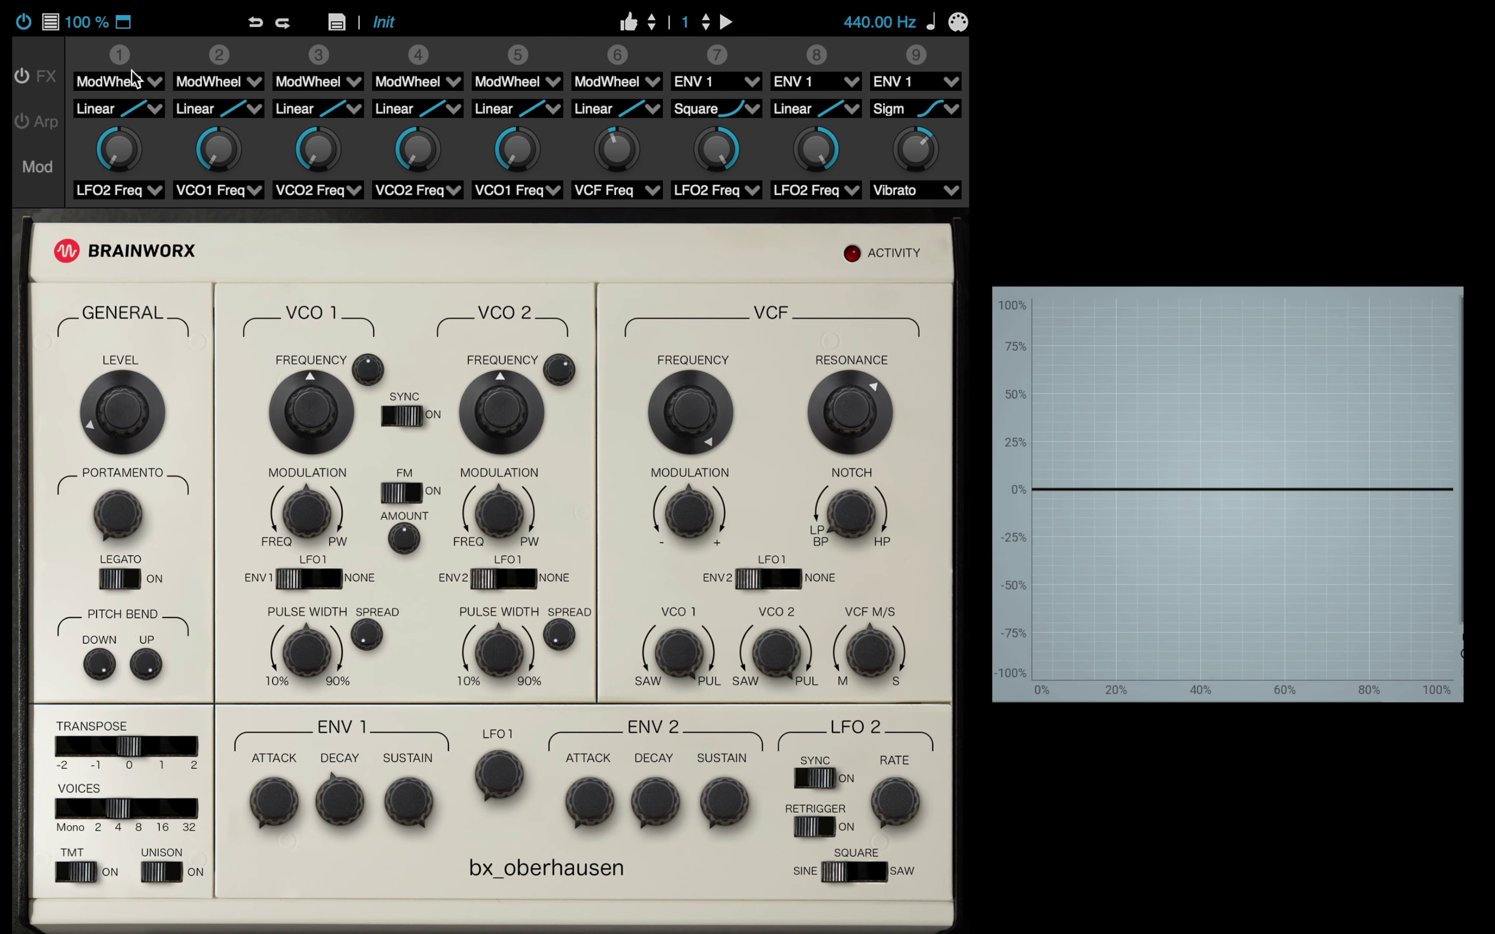
left_click(120, 82)
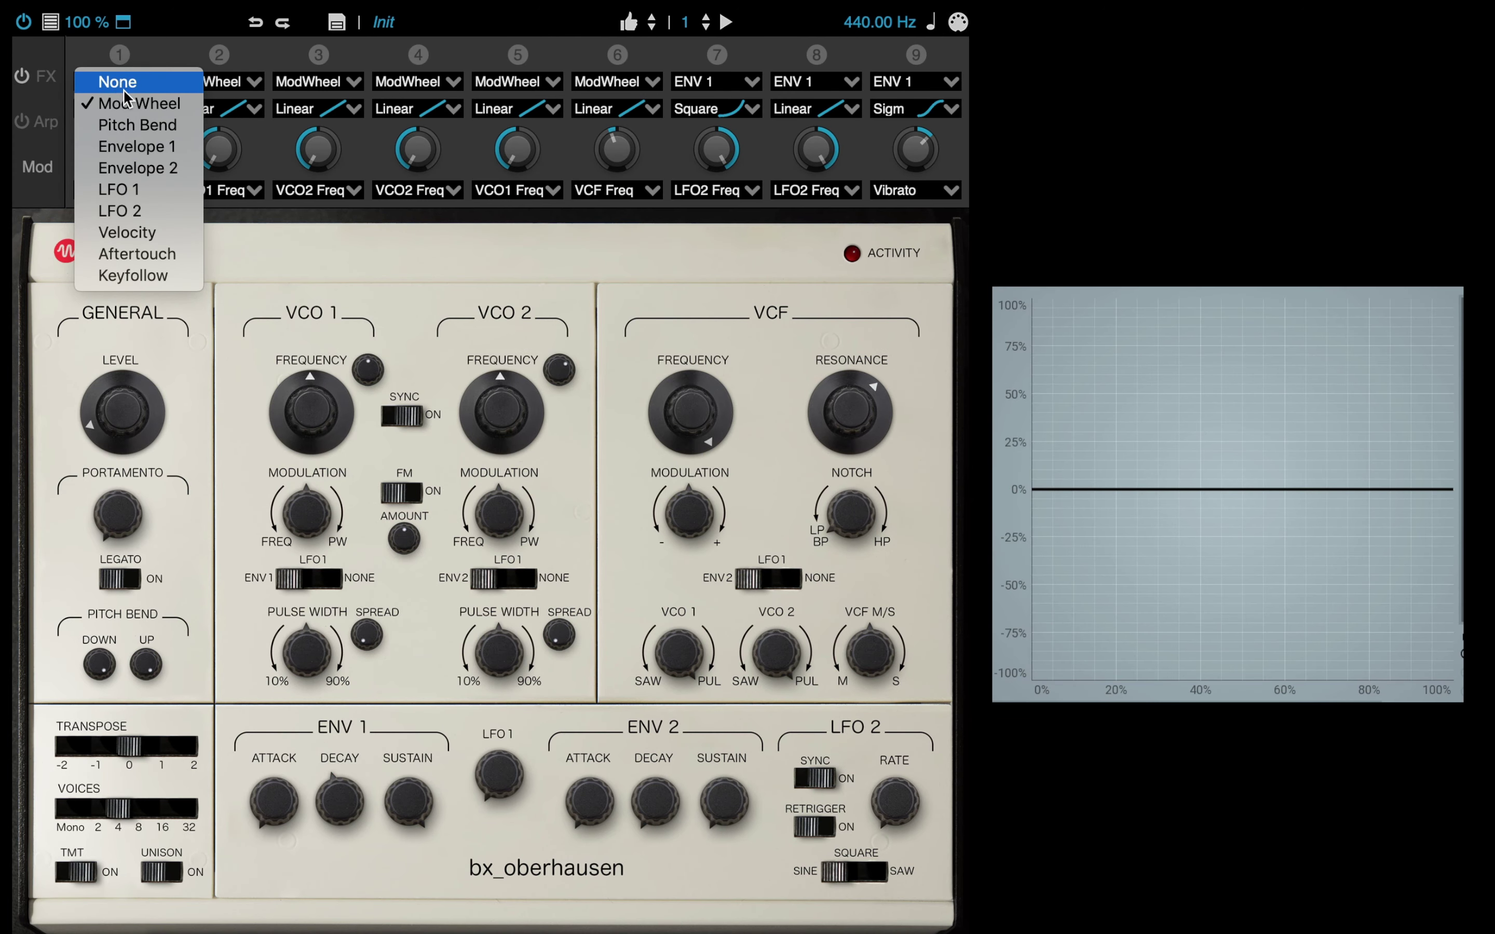
left_click(153, 211)
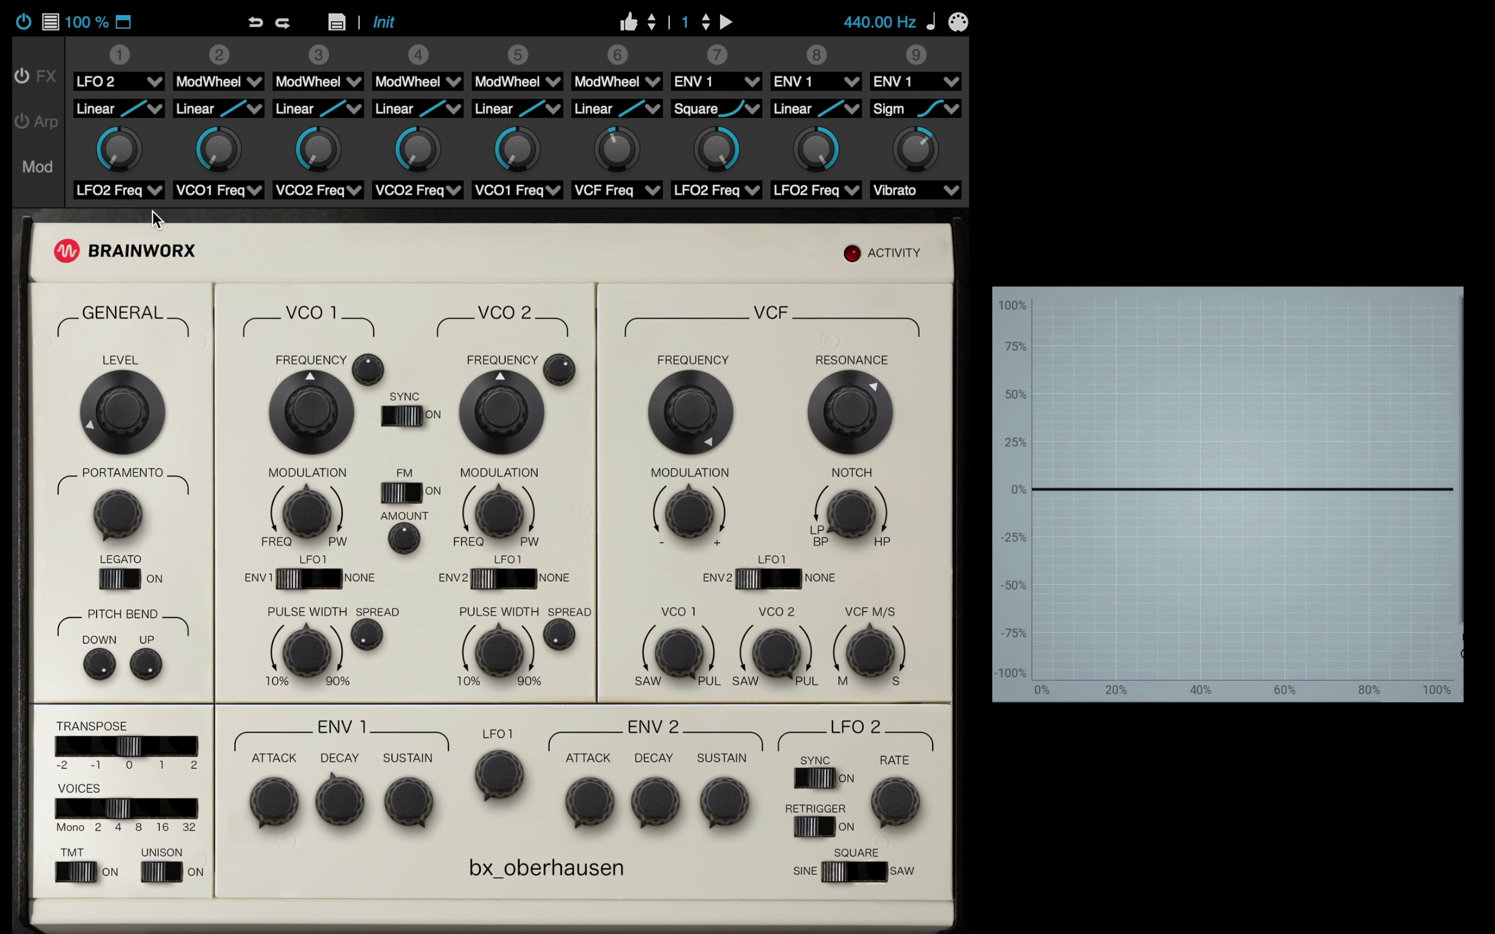
left_click(123, 191)
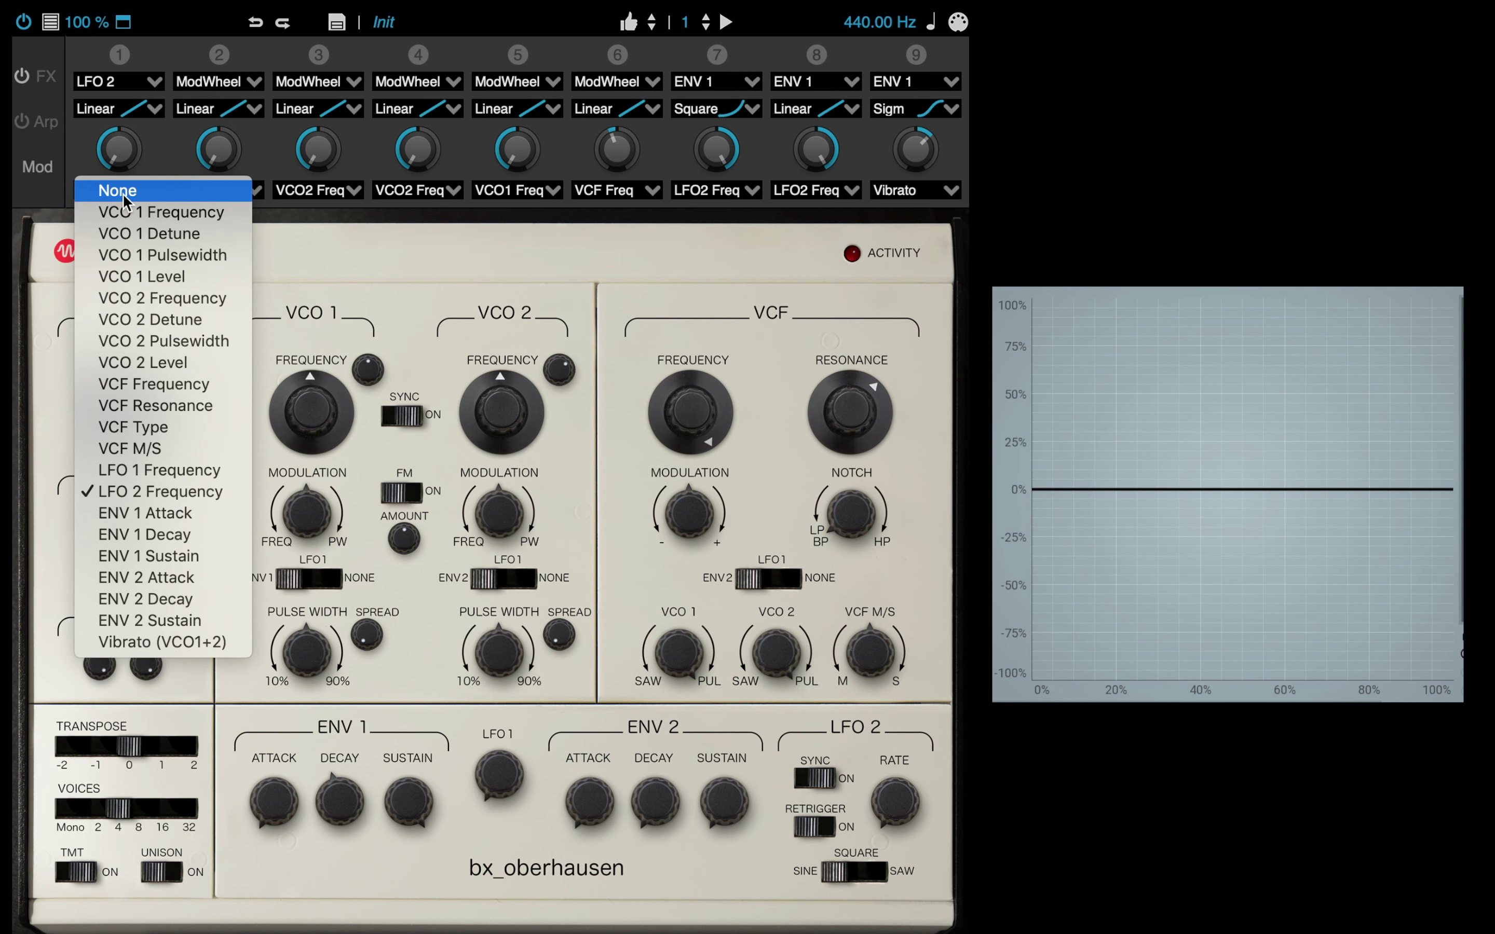
left_click(162, 258)
Route LFO 2 to VCO 2 Pulsewidth in modulation slot 2, then enable slots 1 and 2 with their amounts reset to centre.
left_click(222, 87)
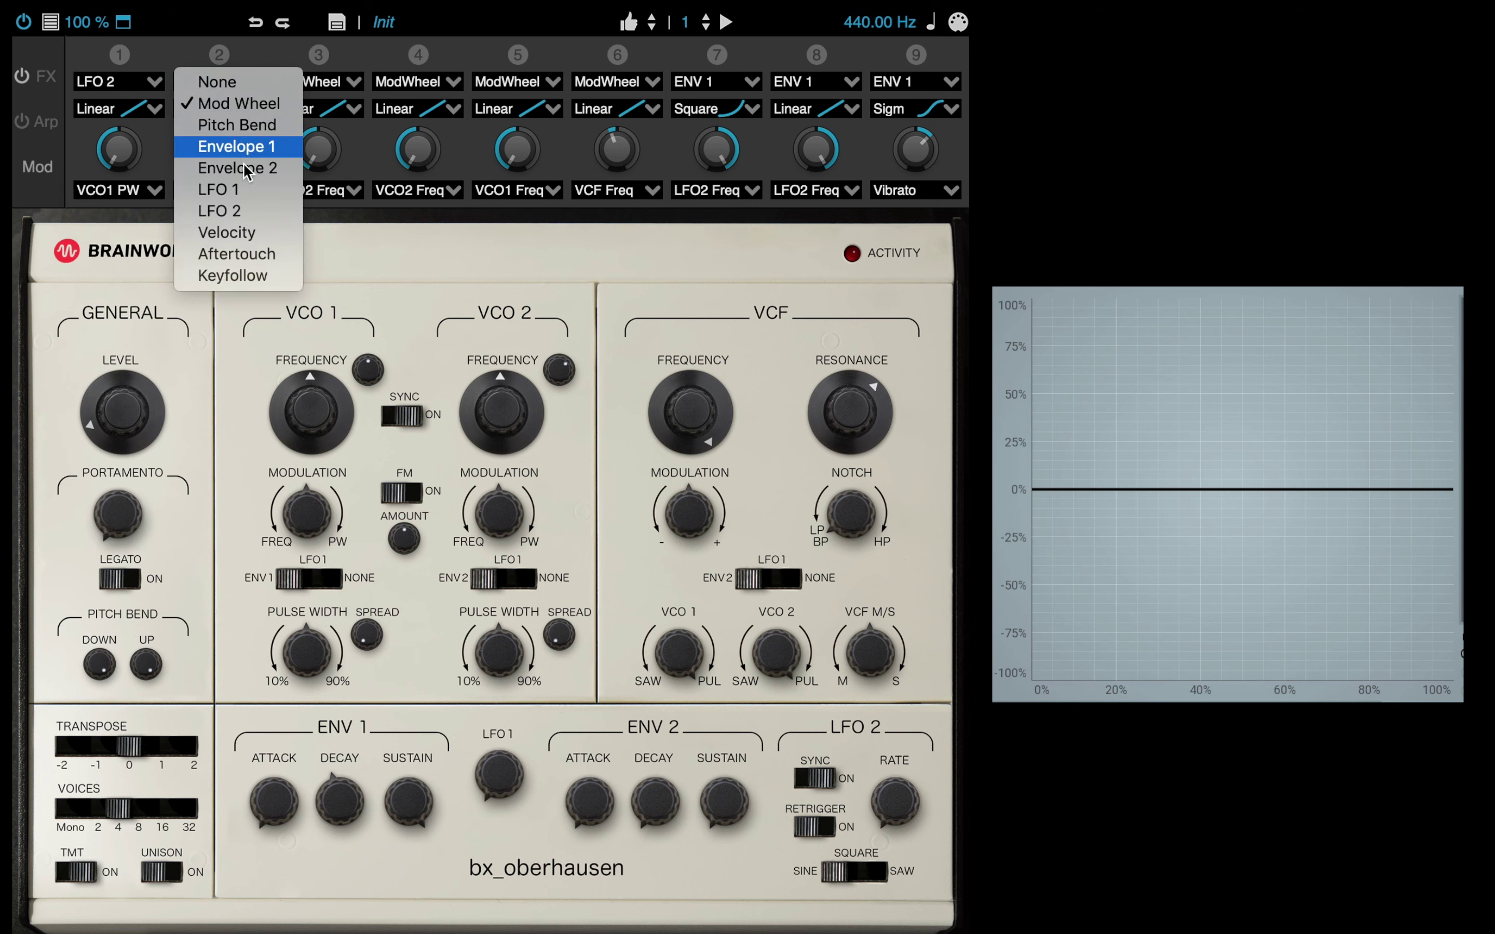
left_click(235, 210)
left_click(228, 191)
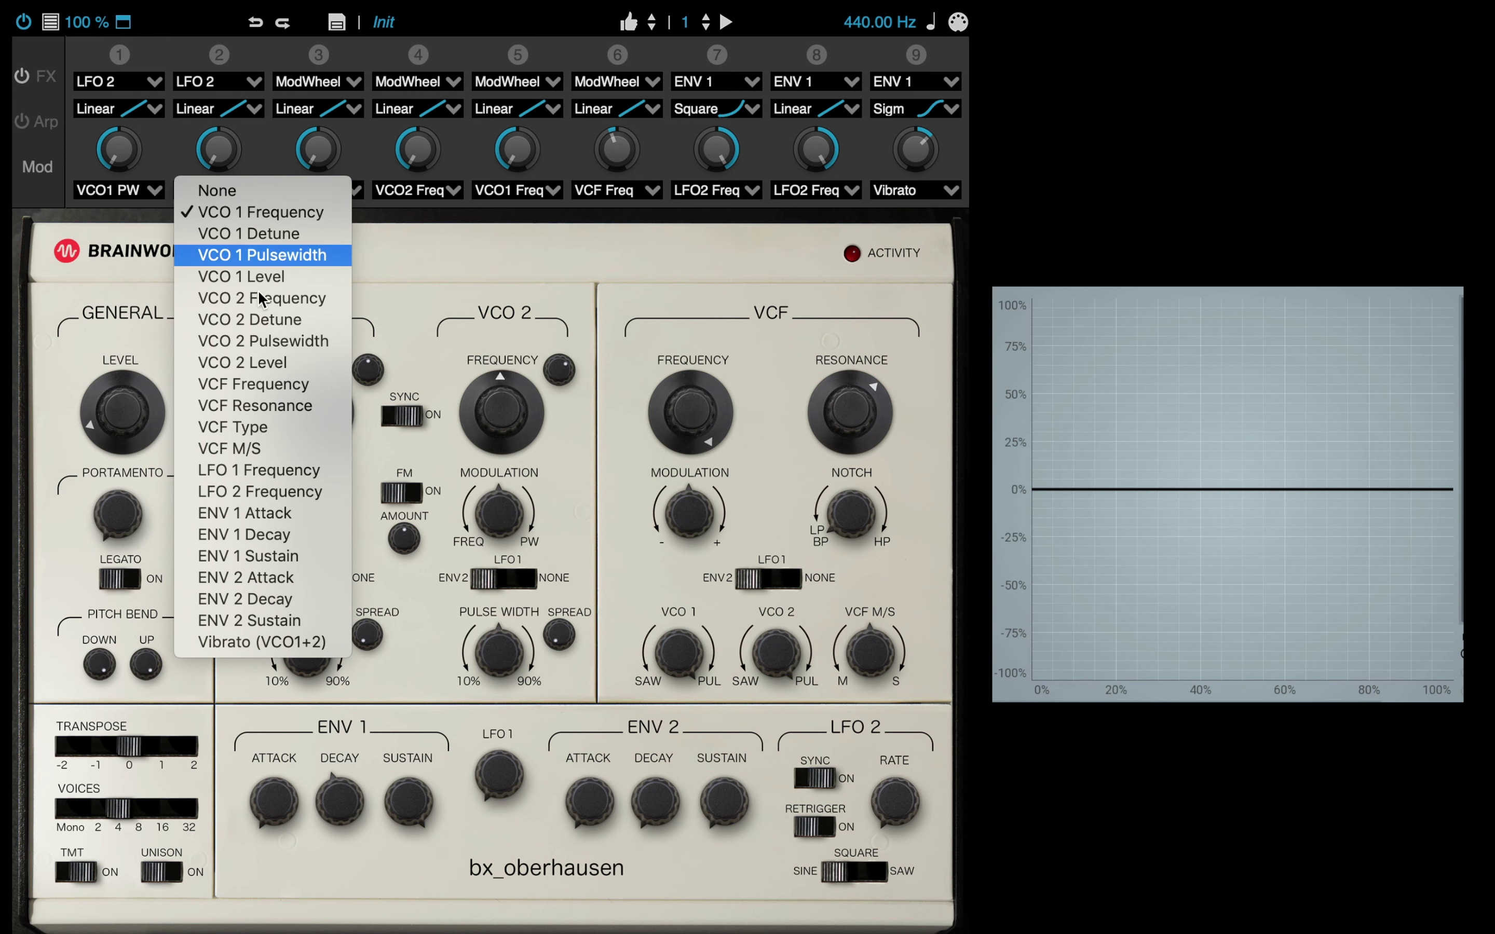
left_click(286, 341)
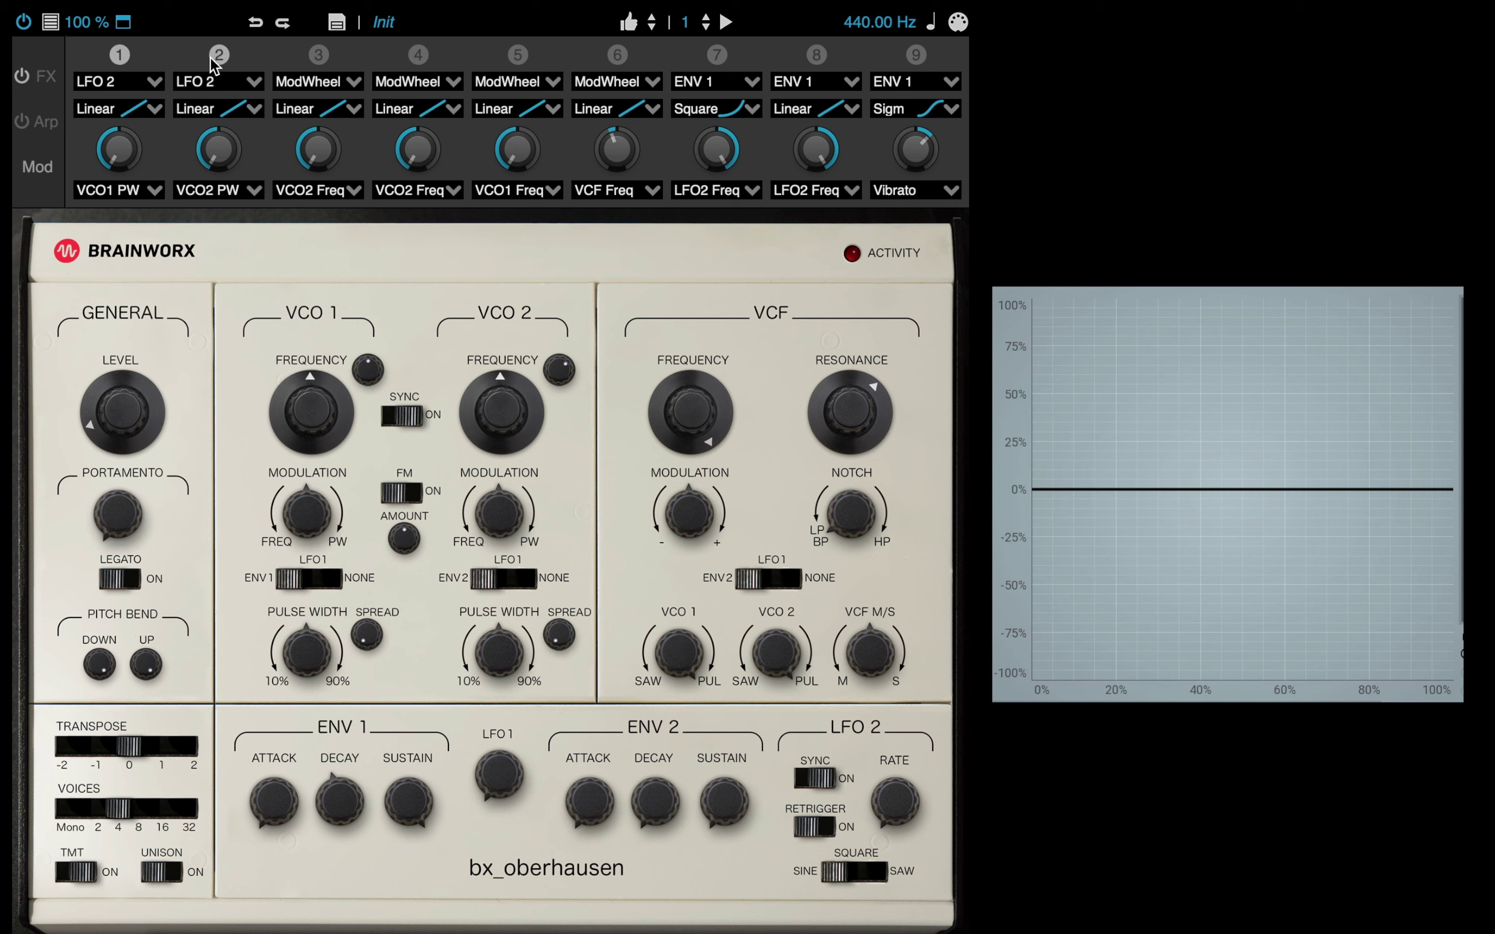
double_click(137, 152)
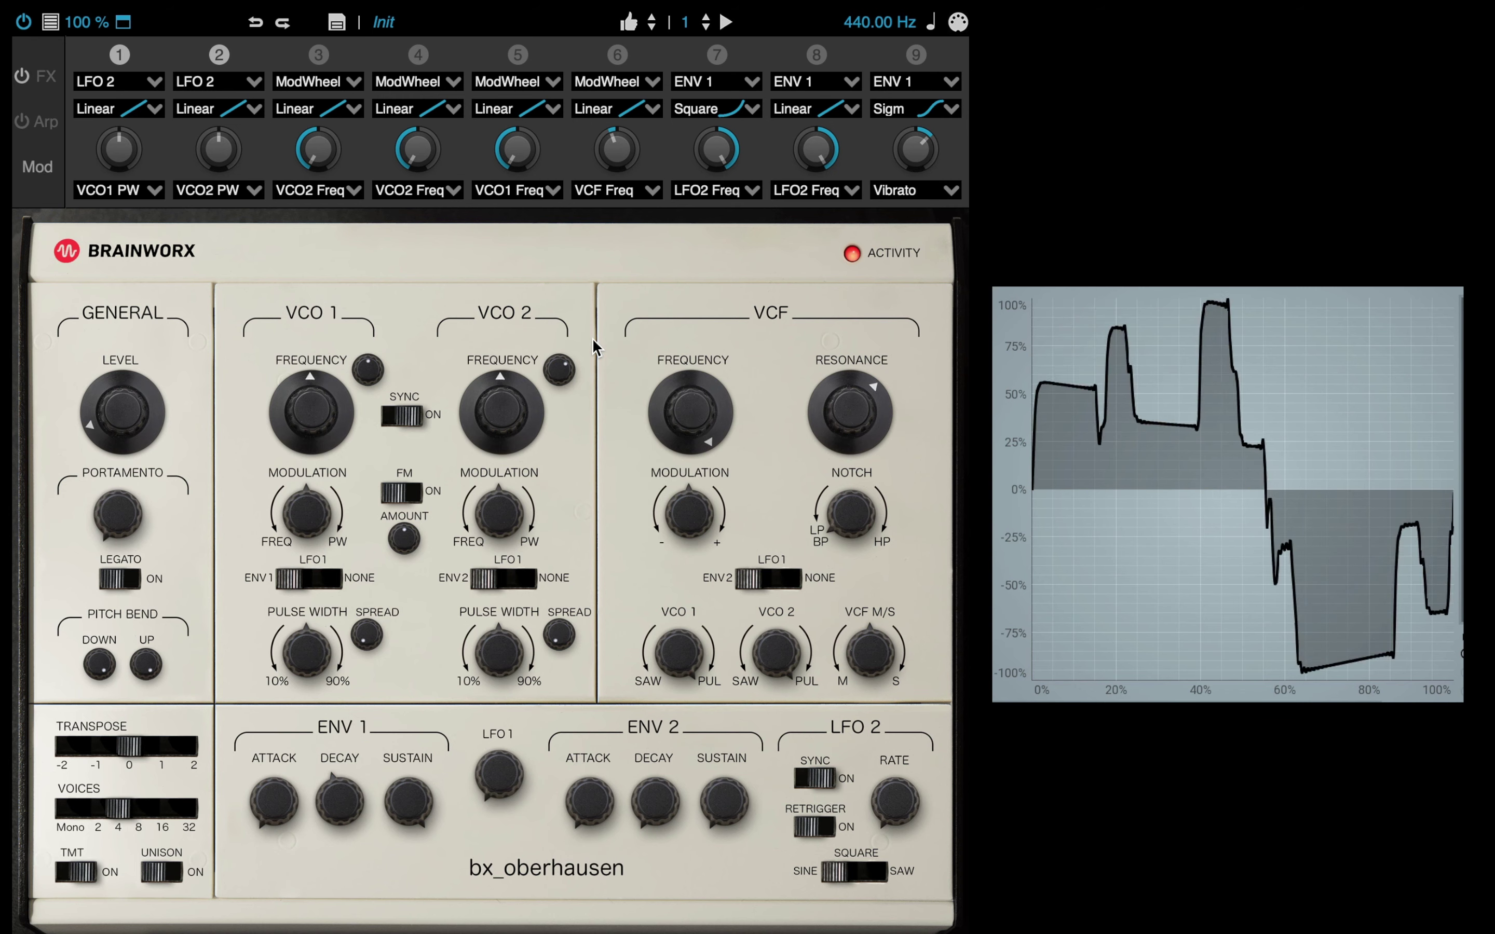
Try a fast LFO 2 rate, raise the slot 1 amount to a positive value, and slow the rate to 2/1.
left_click_drag(896, 801, 897, 674)
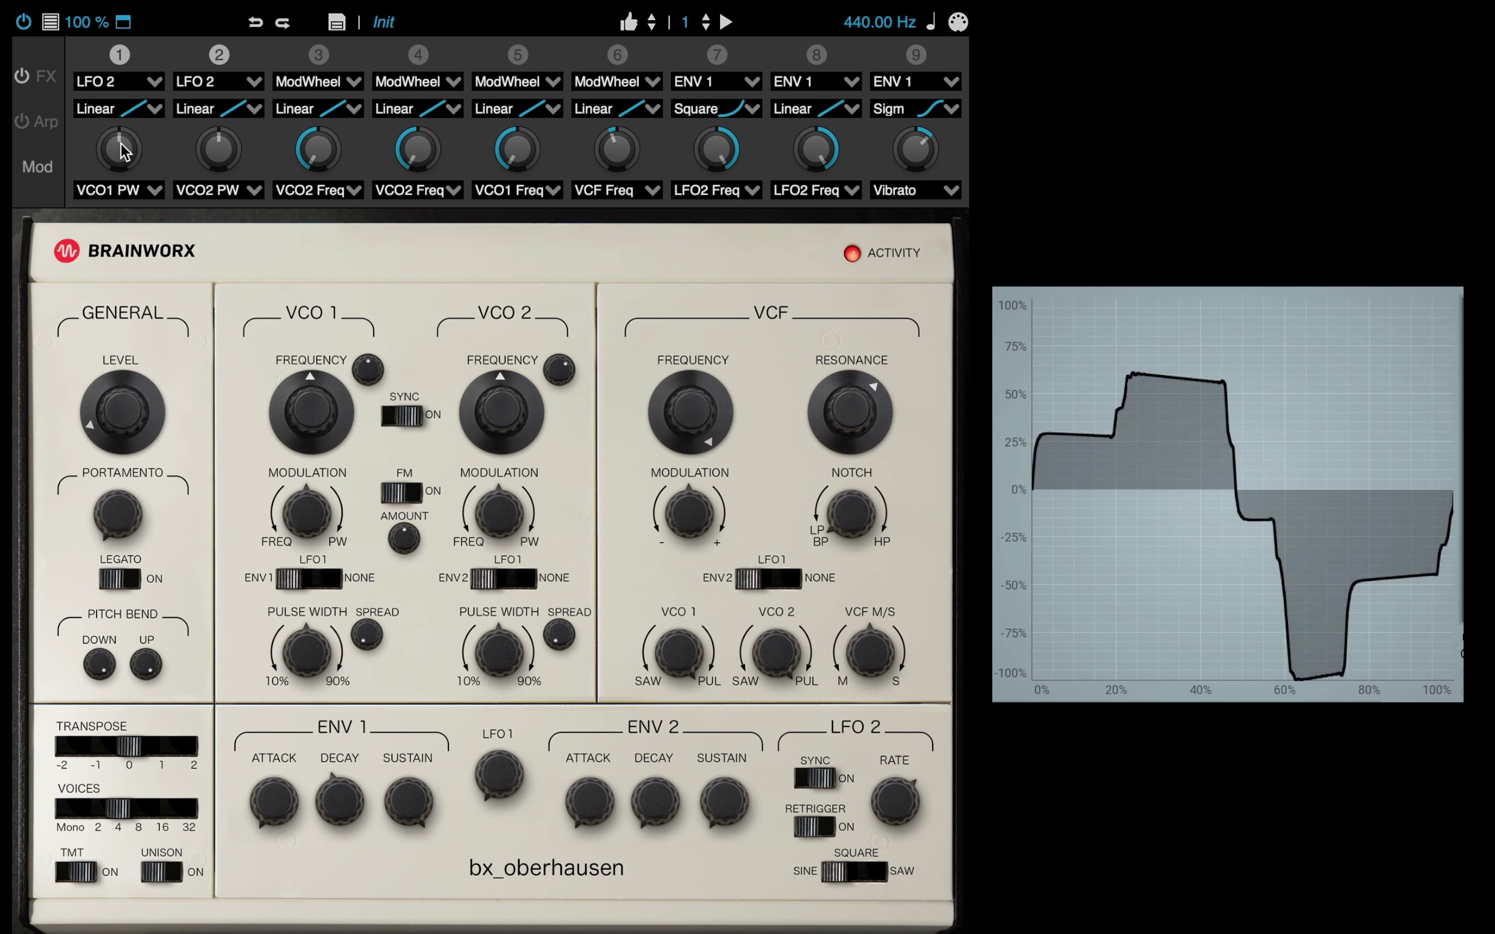
left_click_drag(124, 148, 123, 133)
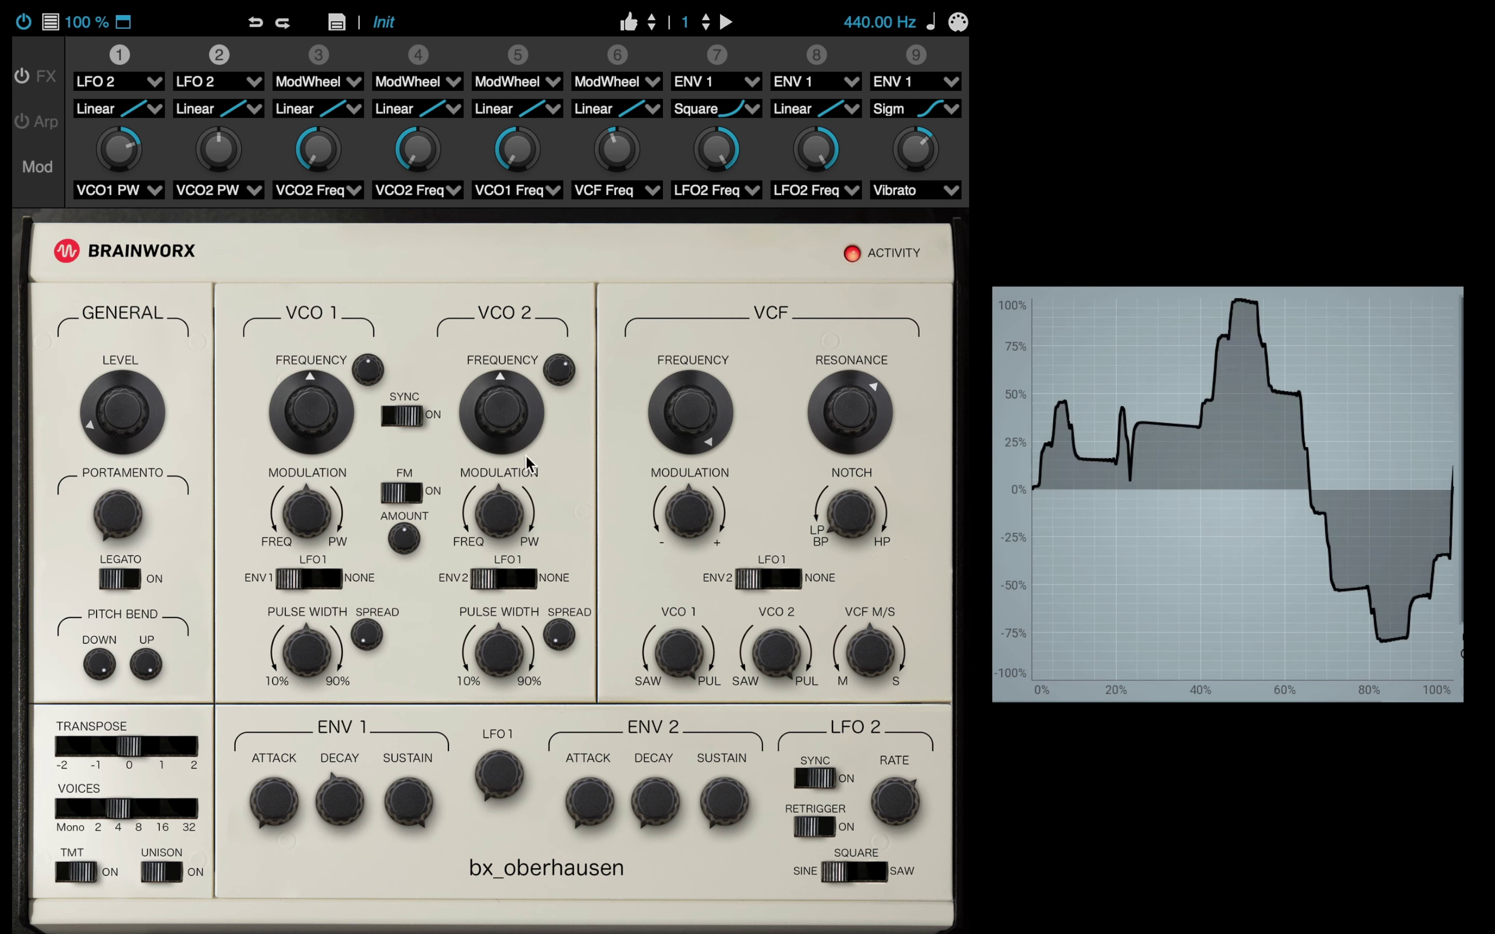
left_click_drag(896, 800, 887, 903)
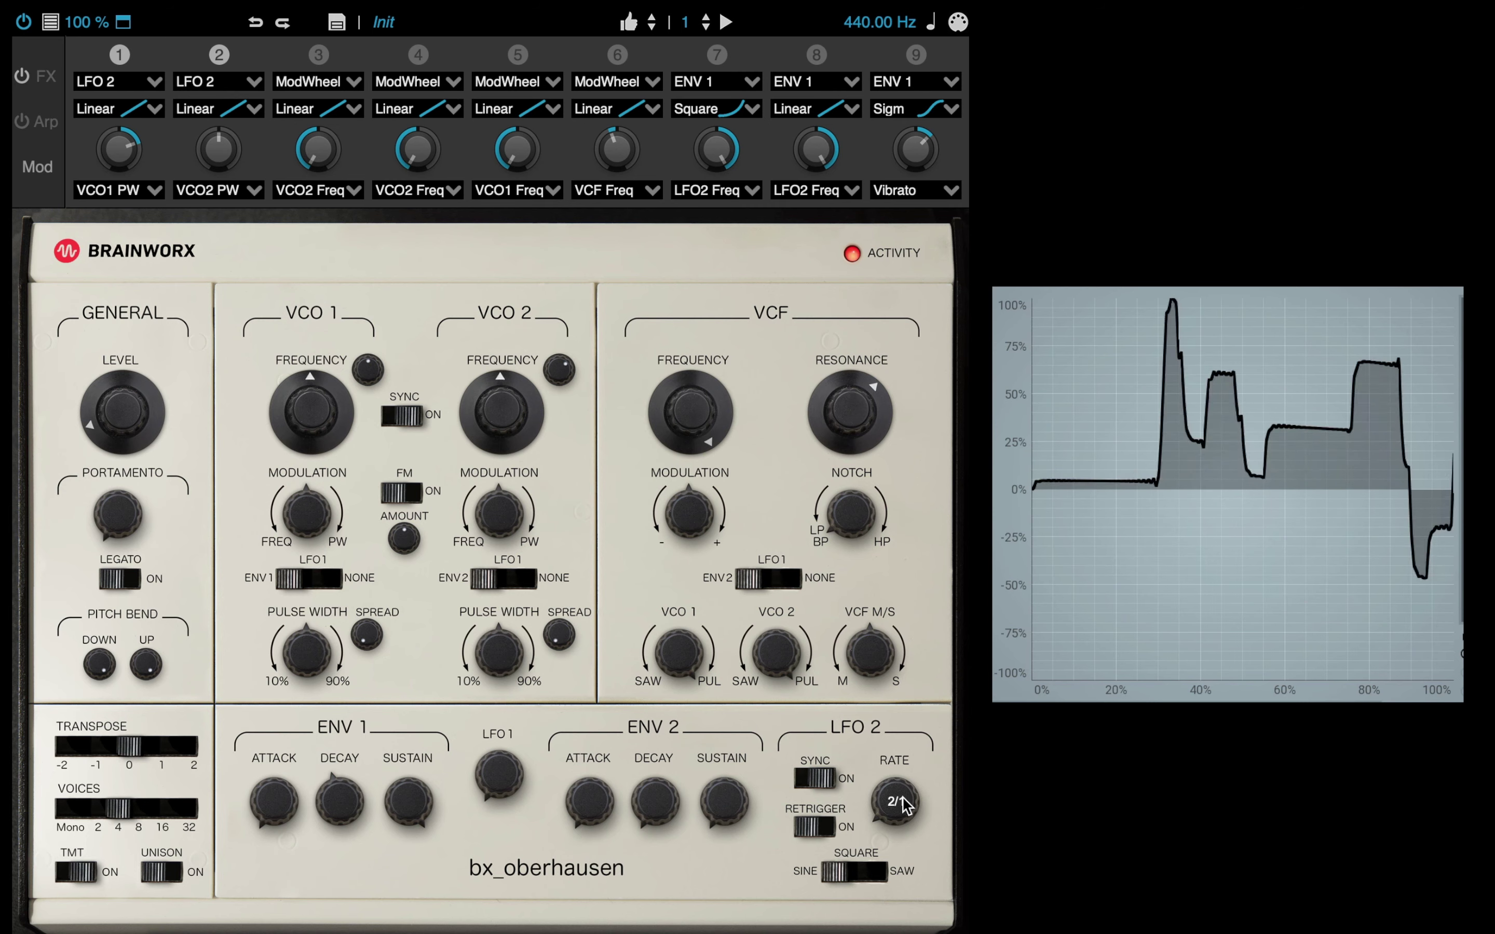
Raise the slot 2 modulation amount to about +60 % and fine-tune slot 1 to a similar depth.
left_click_drag(231, 137, 230, 107)
mouse_move(114, 154)
left_mouse_down()
mouse_move(142, 155)
mouse_move(117, 157)
left_mouse_up()
left_click_drag(214, 162, 213, 152)
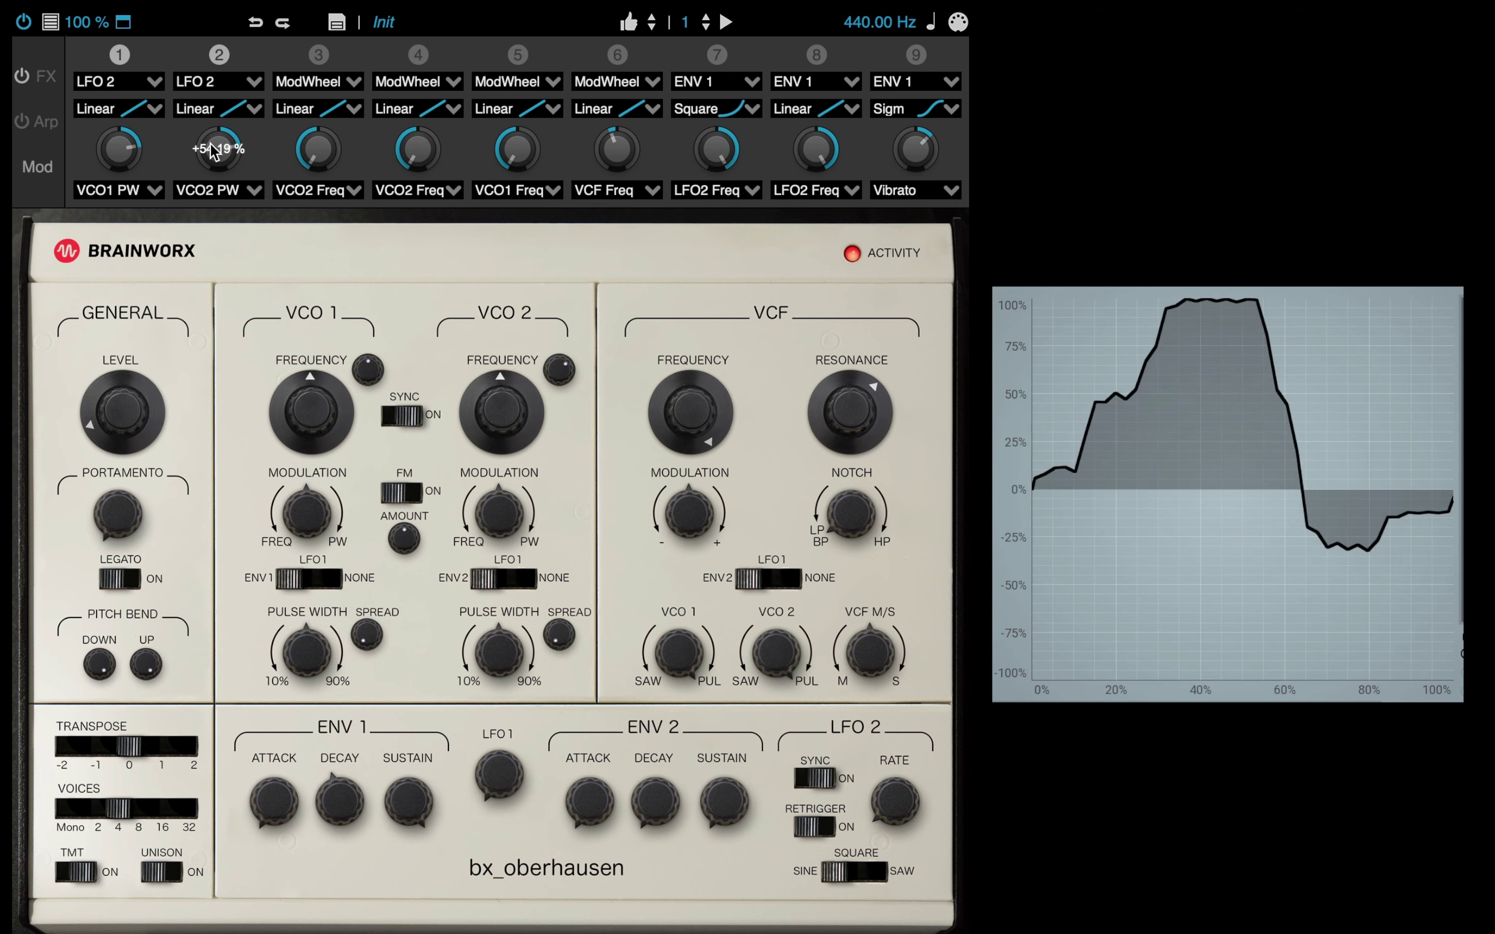
mouse_move(129, 153)
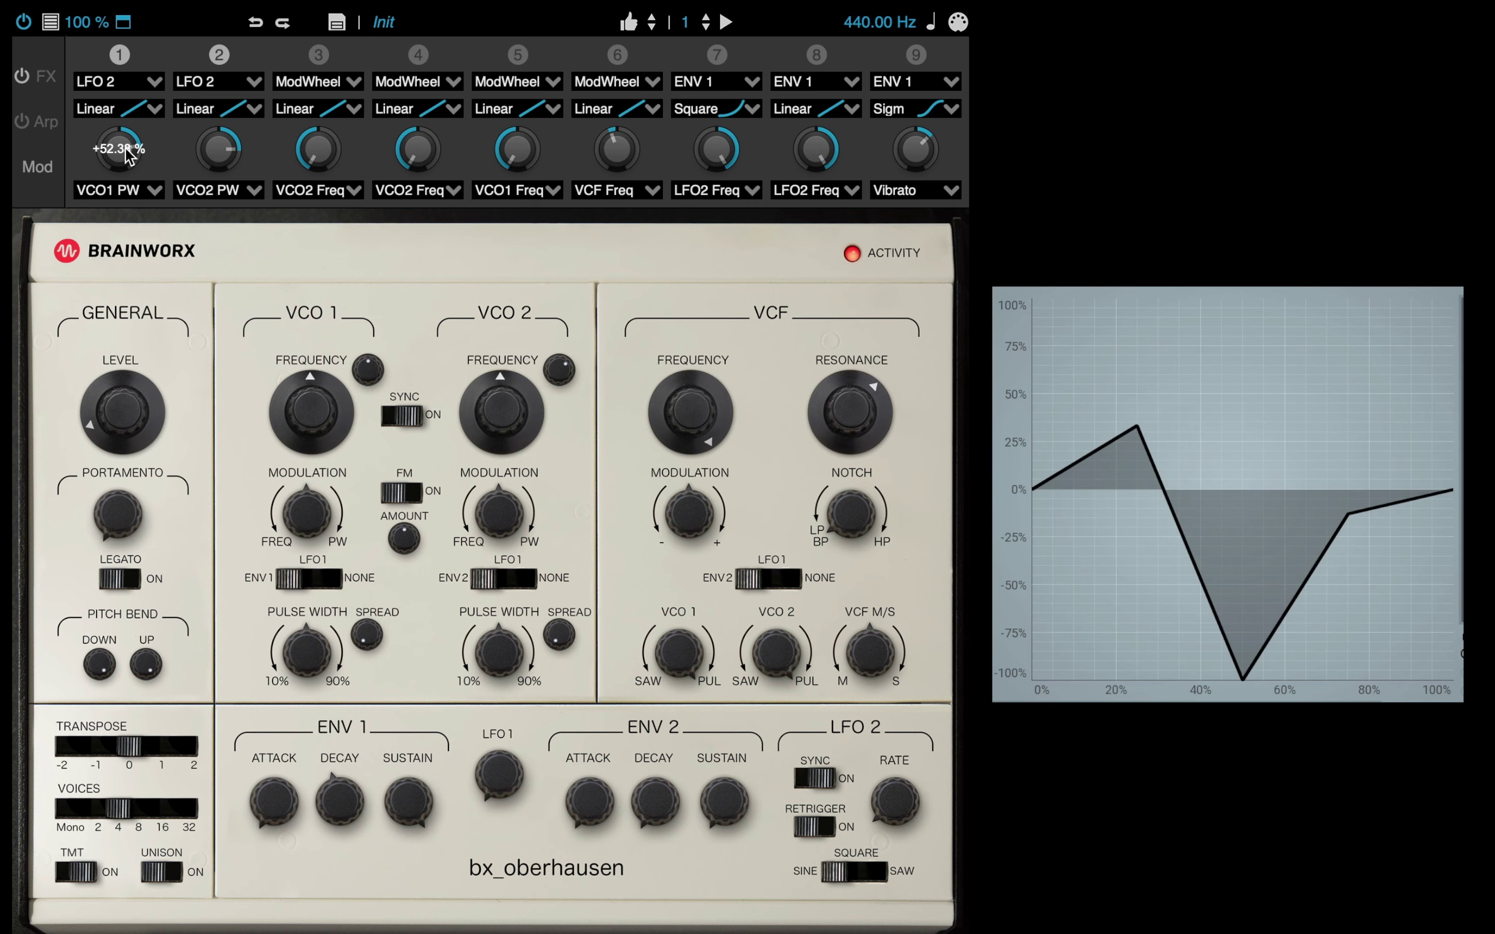
left_click_drag(128, 158, 129, 159)
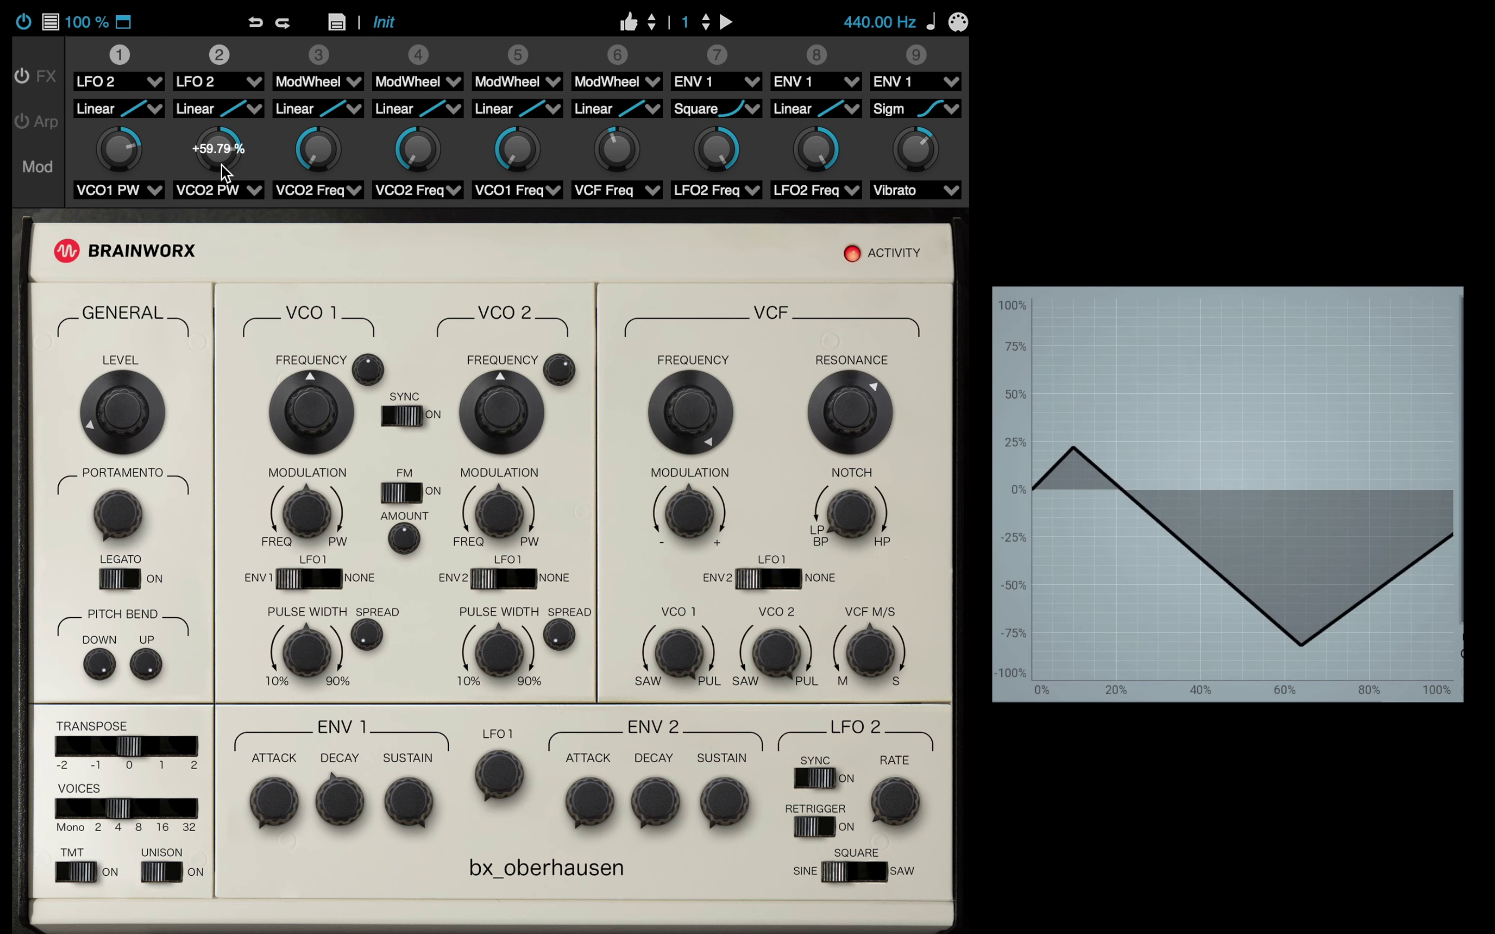
left_click_drag(219, 169, 219, 171)
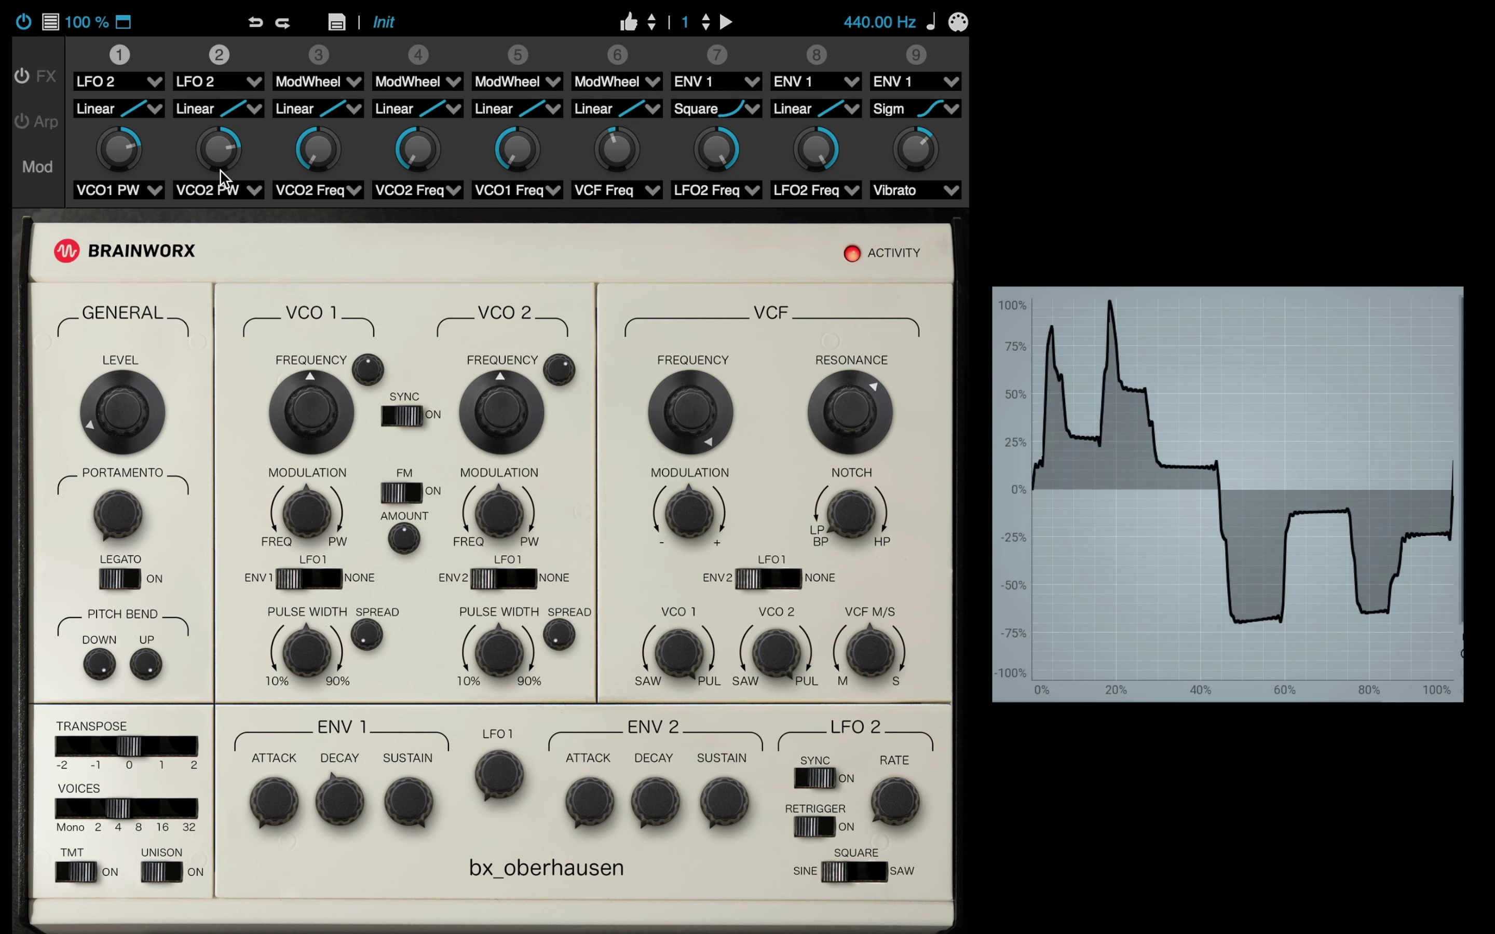
Try the Parabolic curve on modulation slots 2 and 1.
left_click(216, 113)
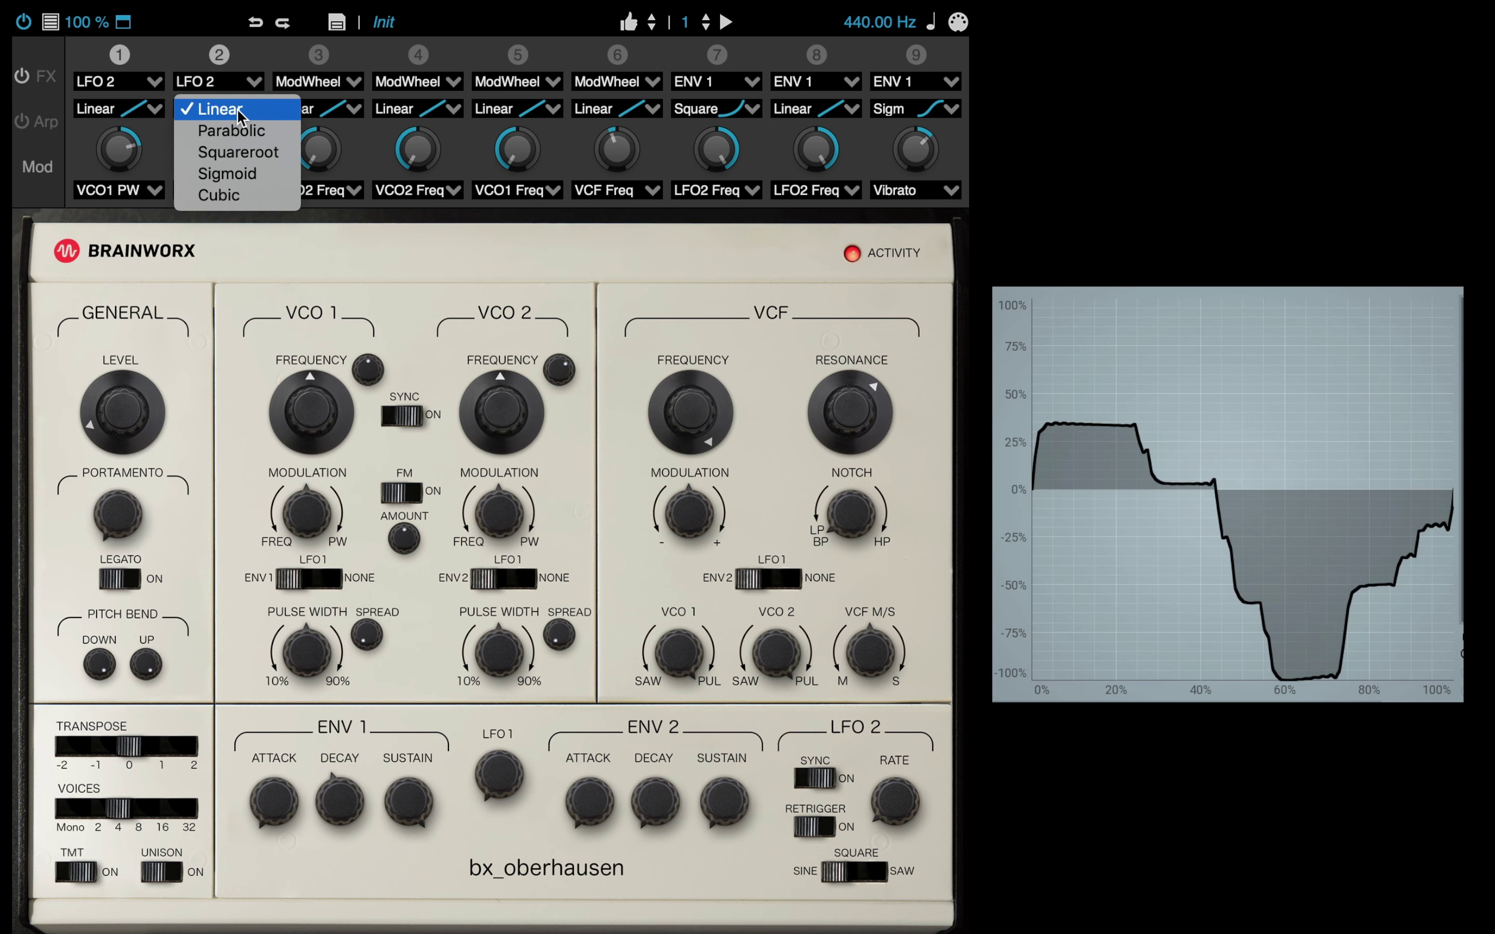
left_click(238, 153)
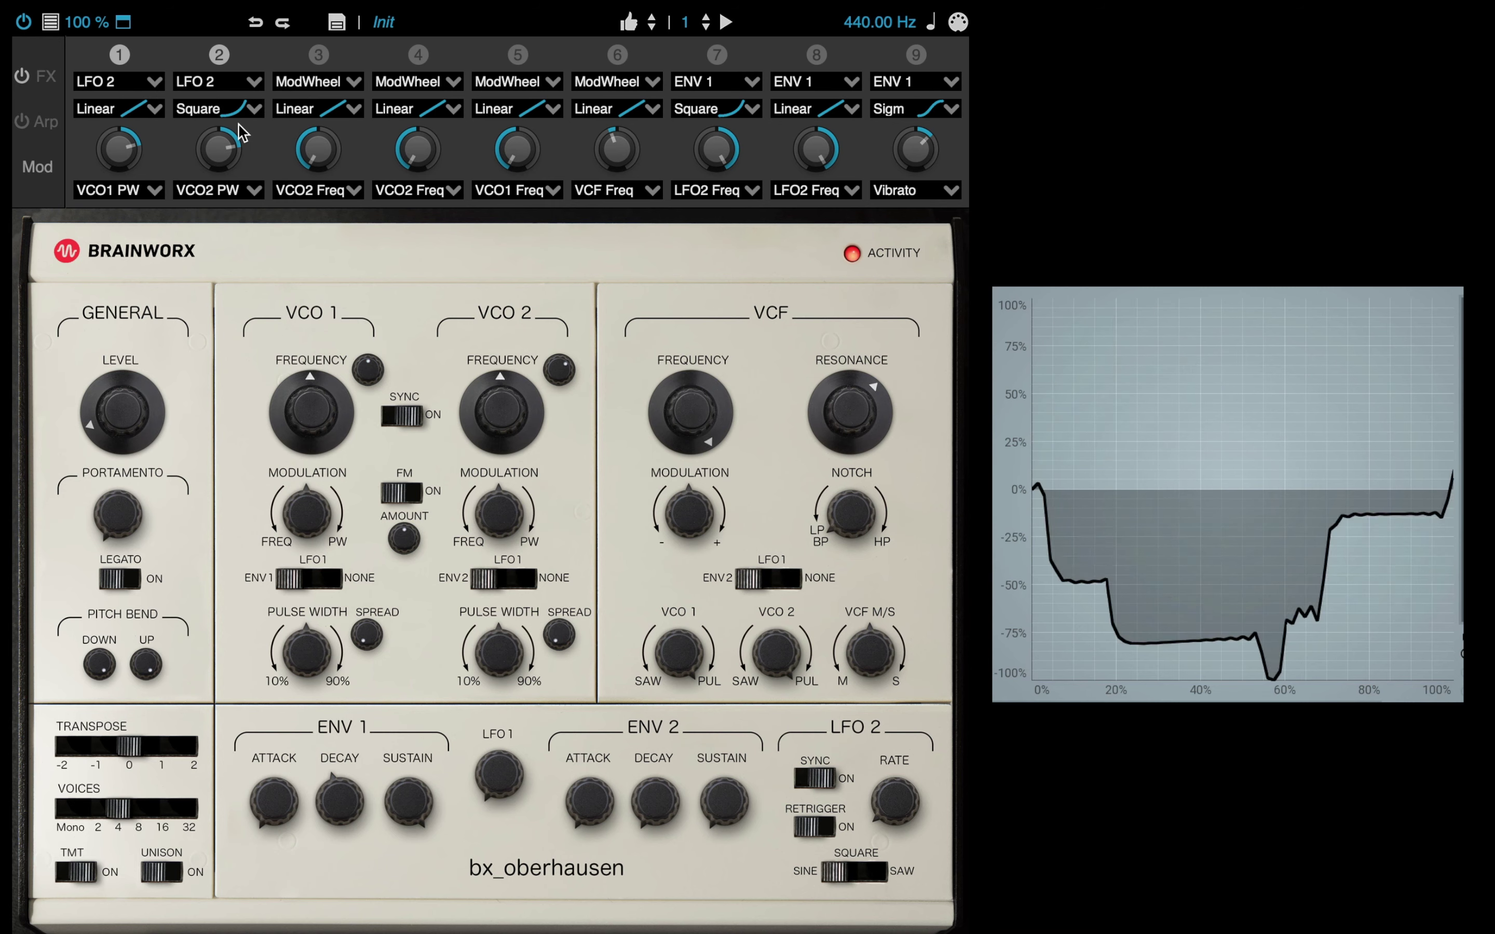
left_click(151, 111)
left_click(153, 153)
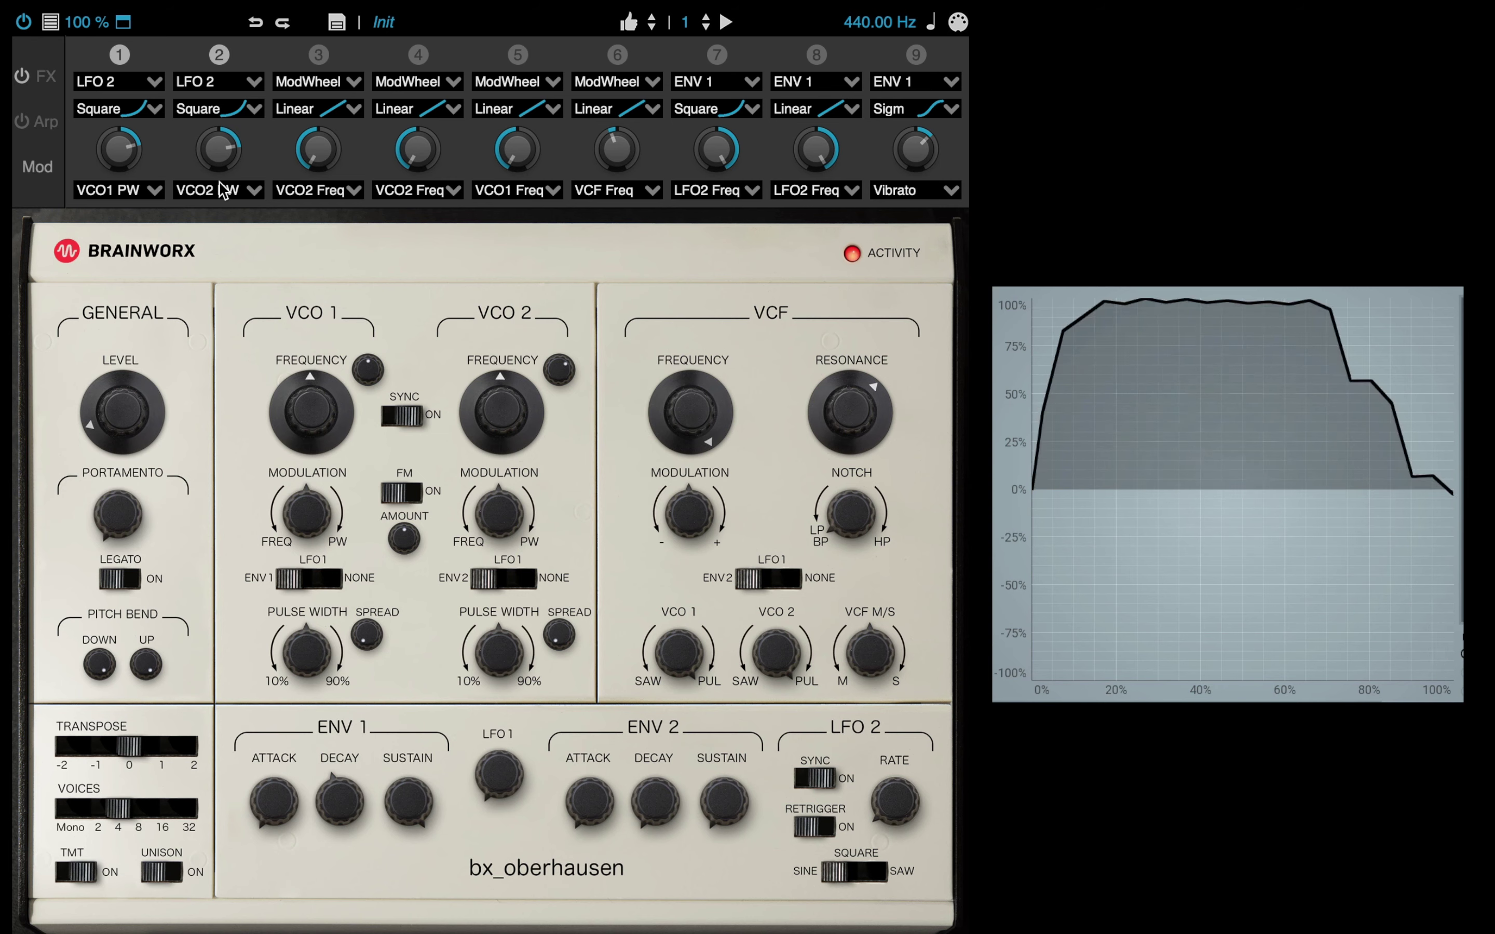
Try the Squareroot curve on modulation slots 1 and 2.
left_click(152, 110)
left_click(160, 155)
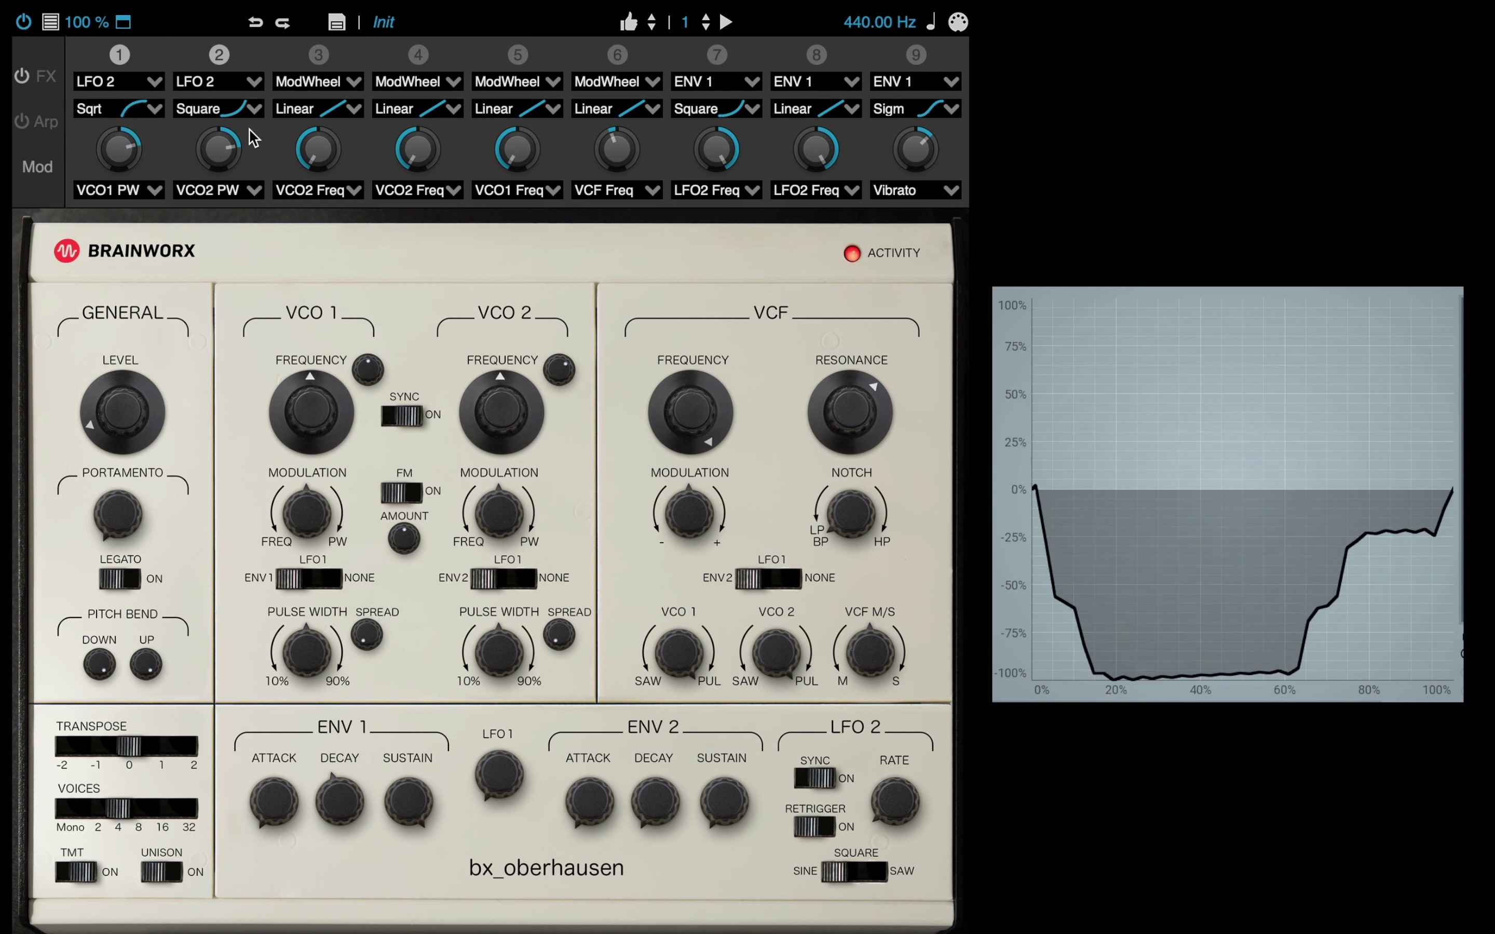
left_click(241, 109)
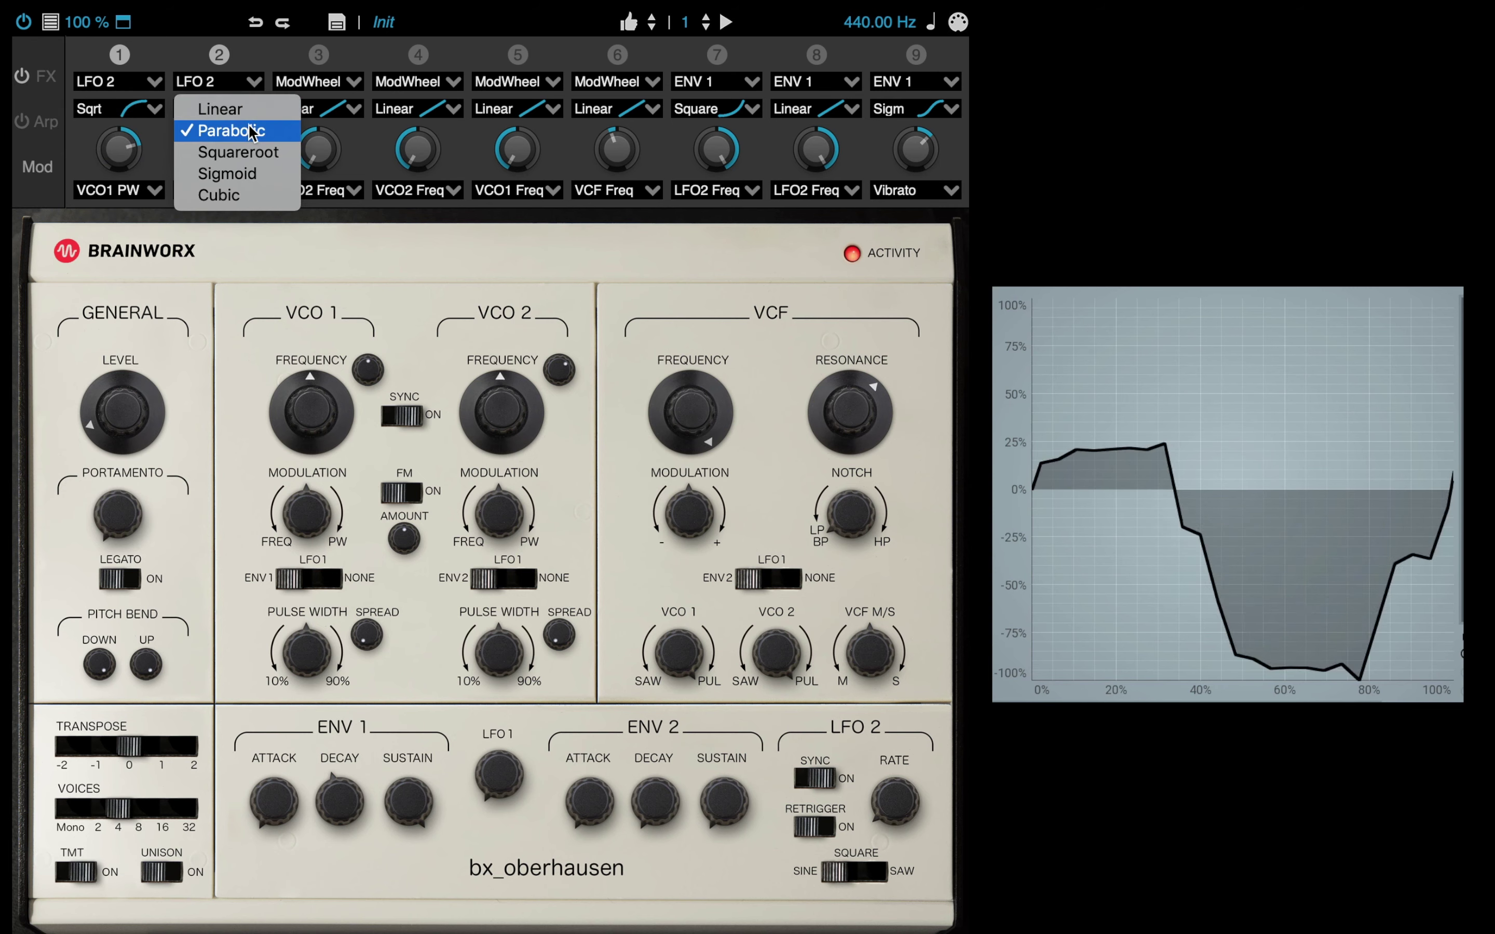
left_click(250, 153)
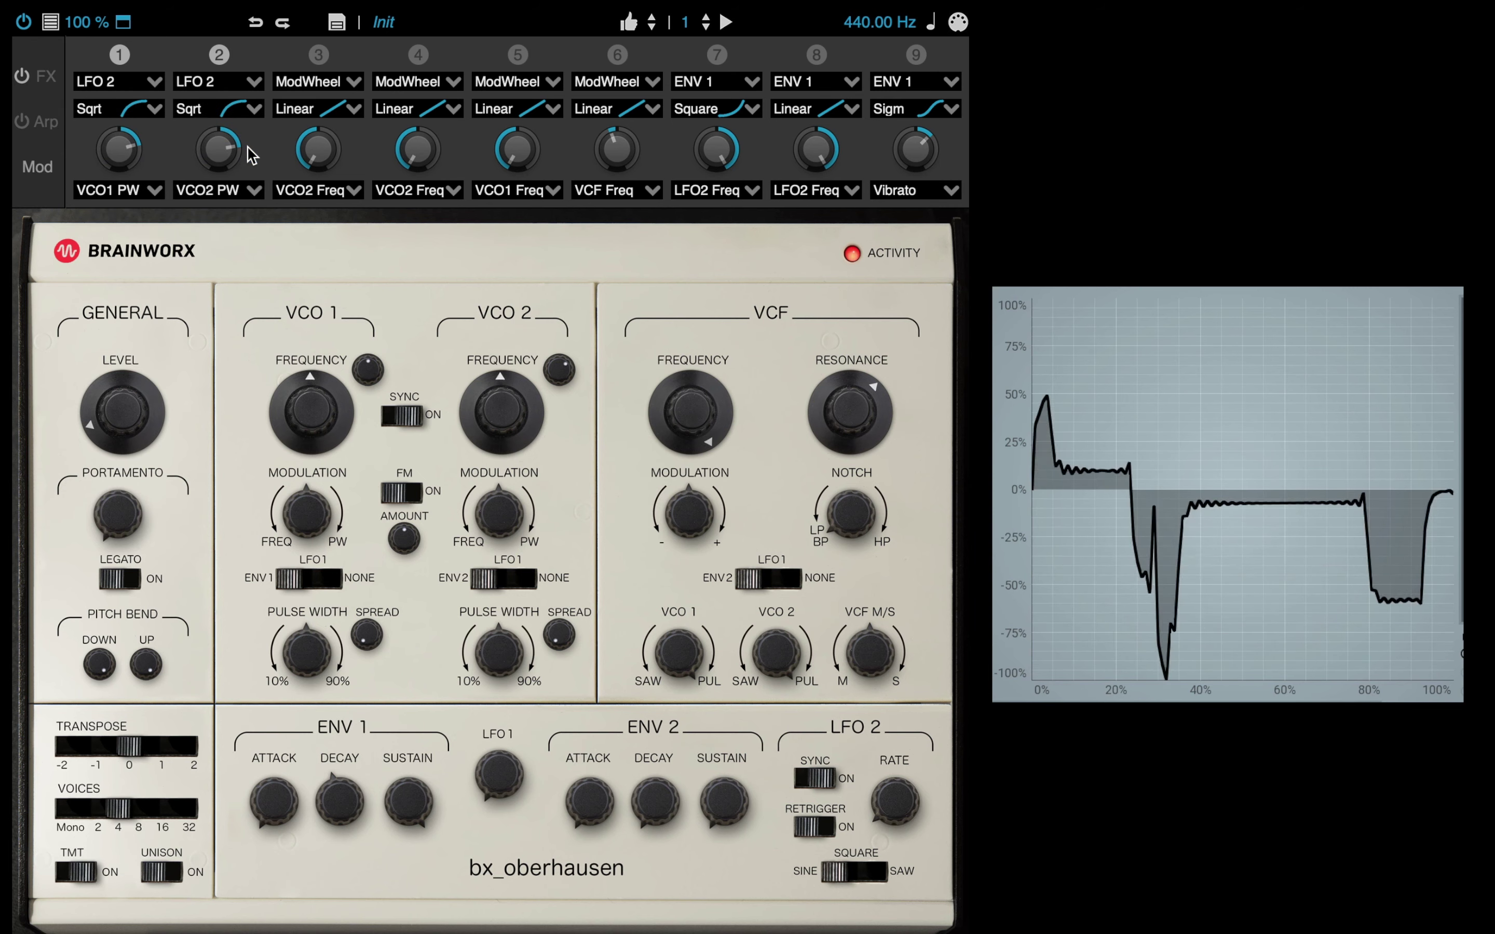
Set the curve of modulation slots 1 and 2 to Sigmoid and slightly reduce both amounts.
left_click(155, 109)
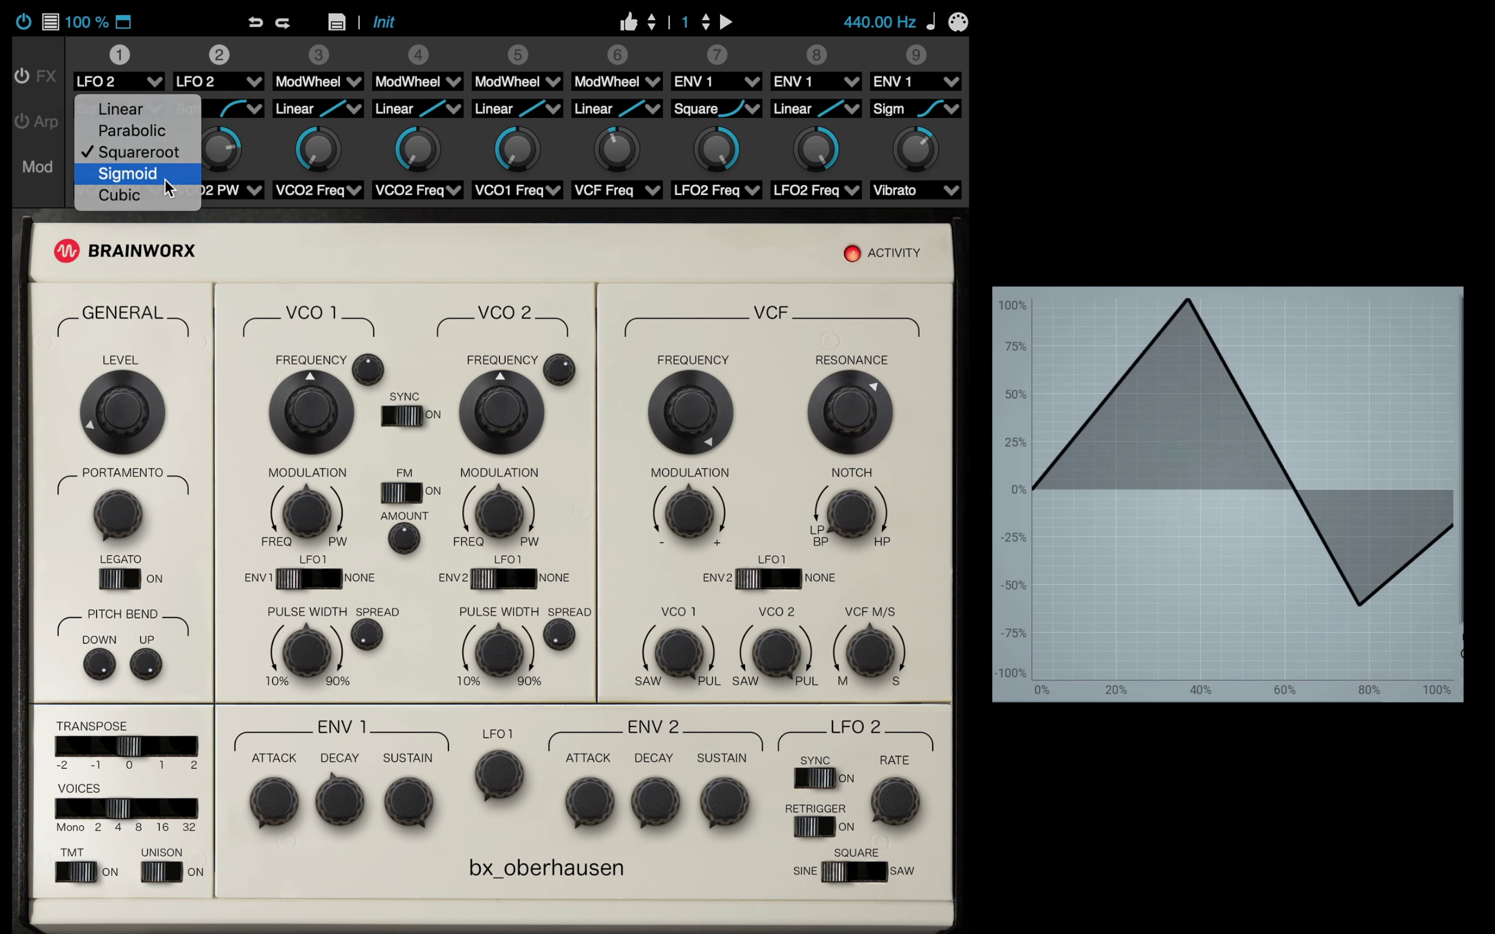
left_click(163, 176)
left_click(254, 109)
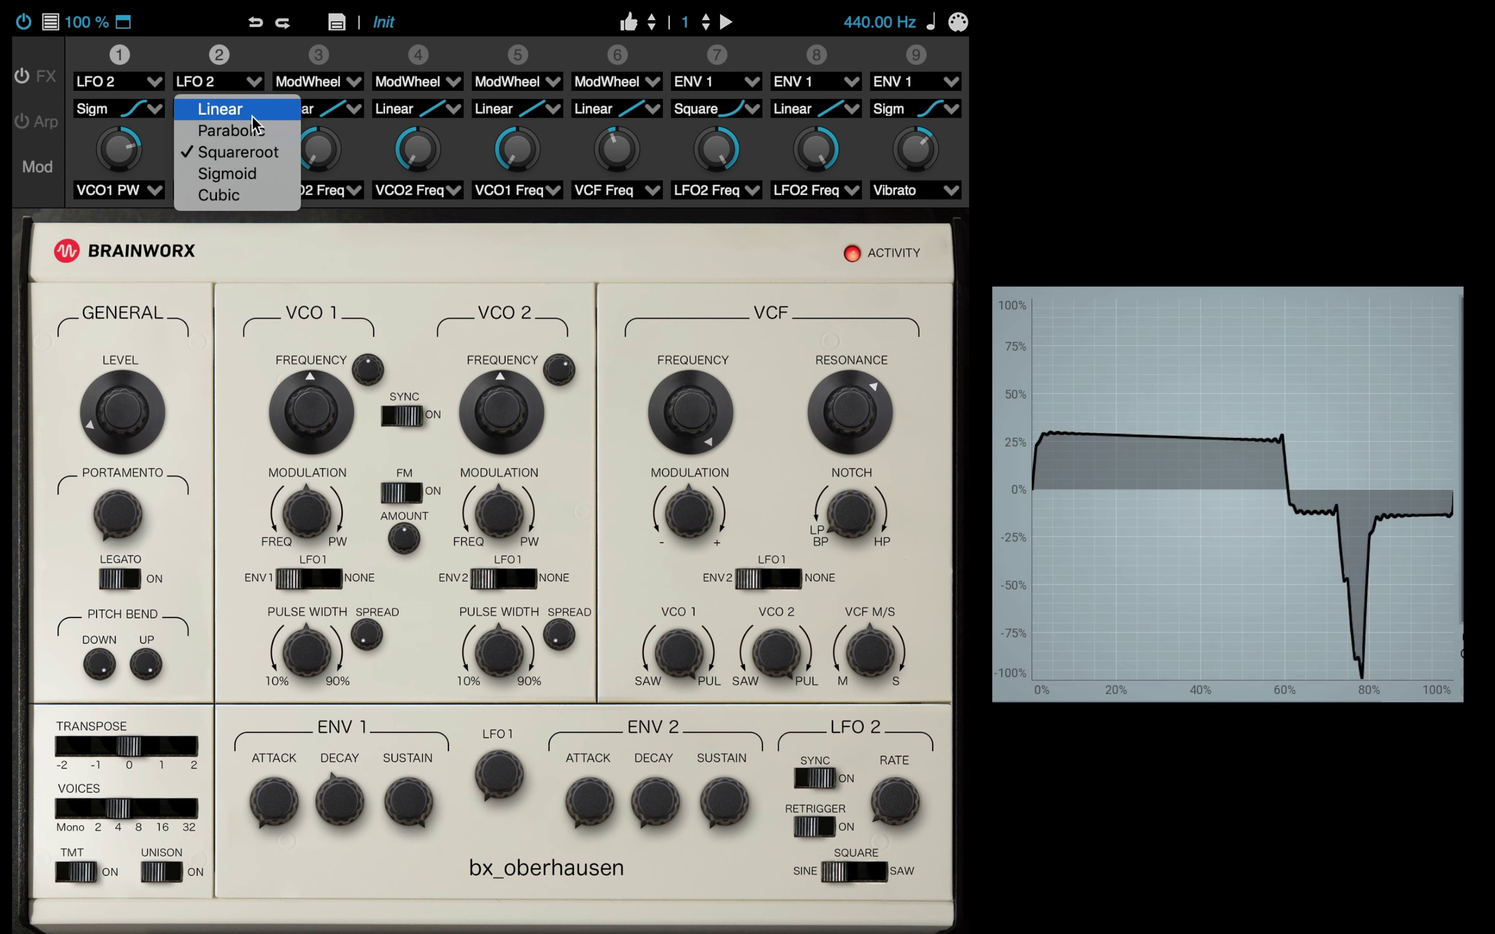
left_click(254, 173)
mouse_move(117, 150)
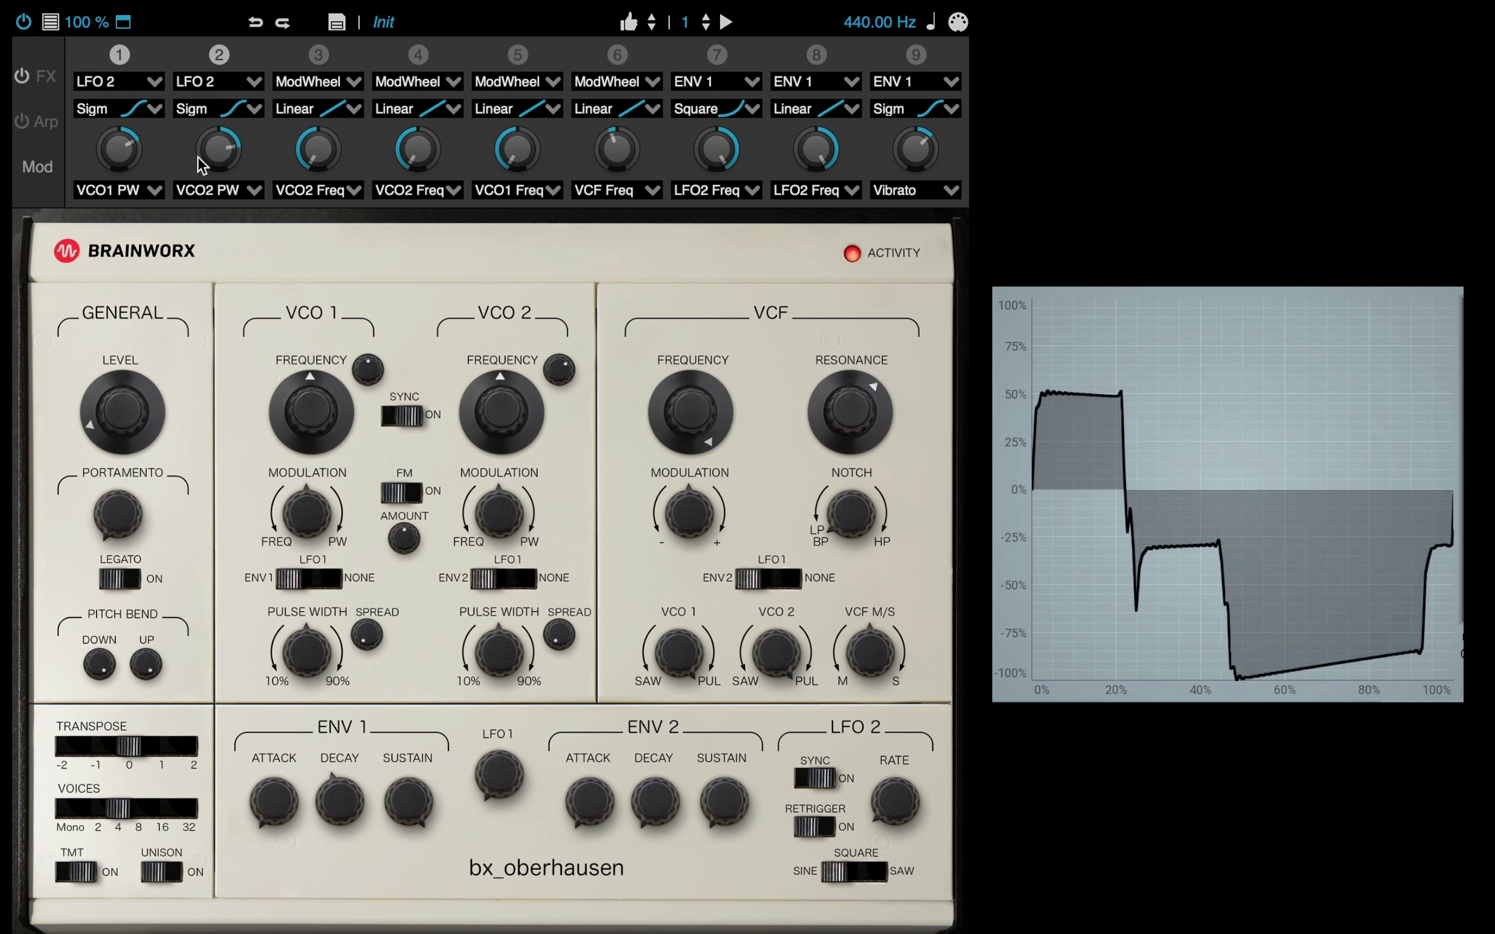
mouse_move(205, 167)
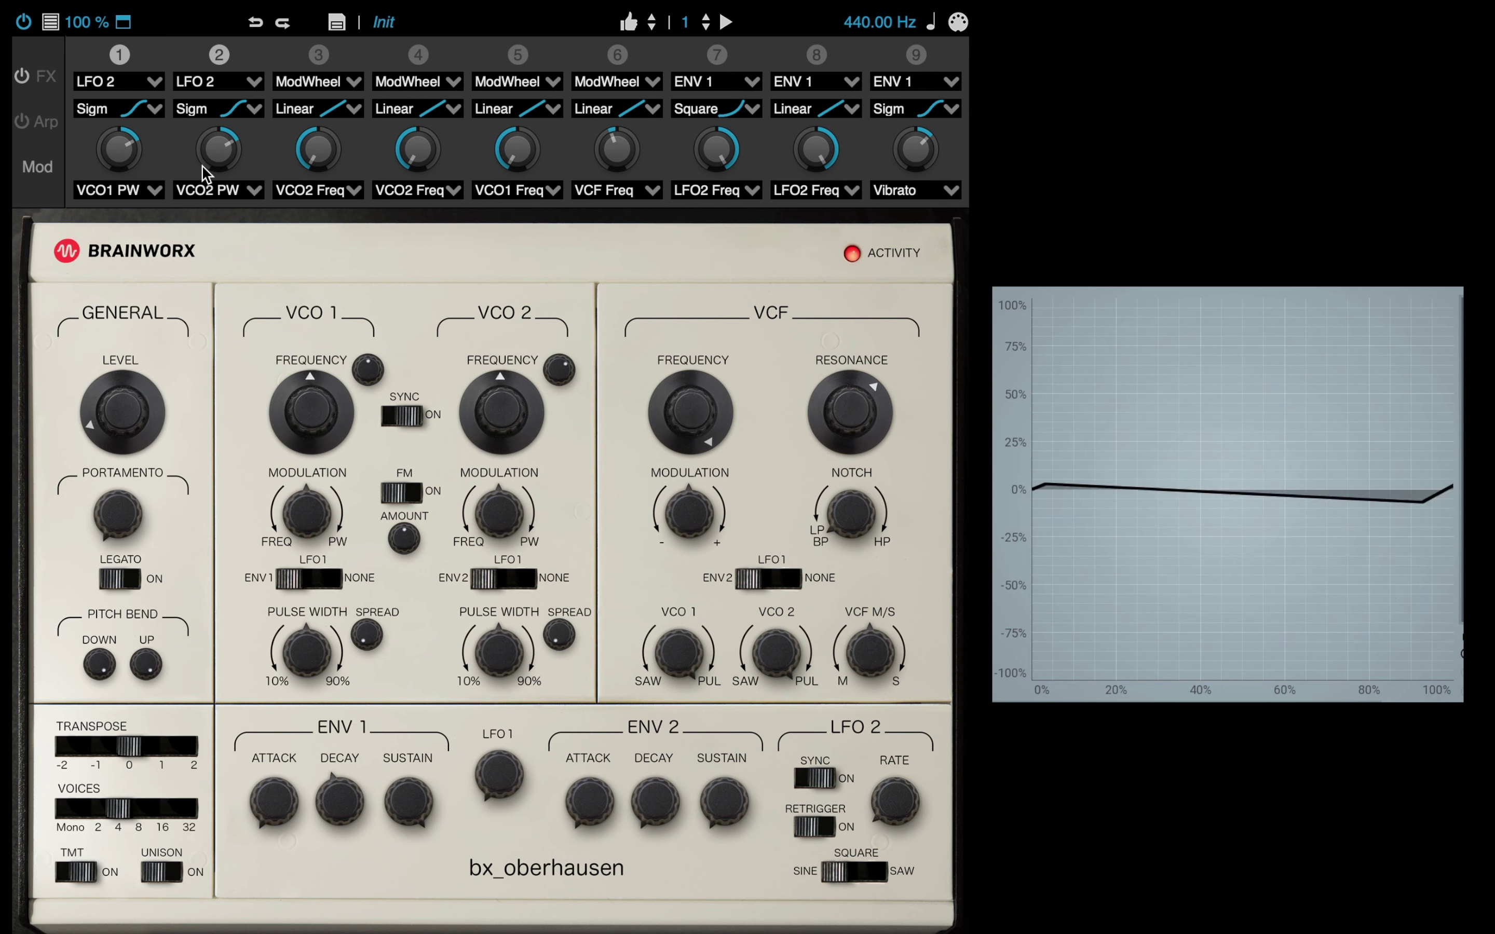
Sweep the VCF frequency down through 7.57 kHz at high resonance, then settle frequency and resonance slightly above mid-range.
scroll(828, 387, "up", 3)
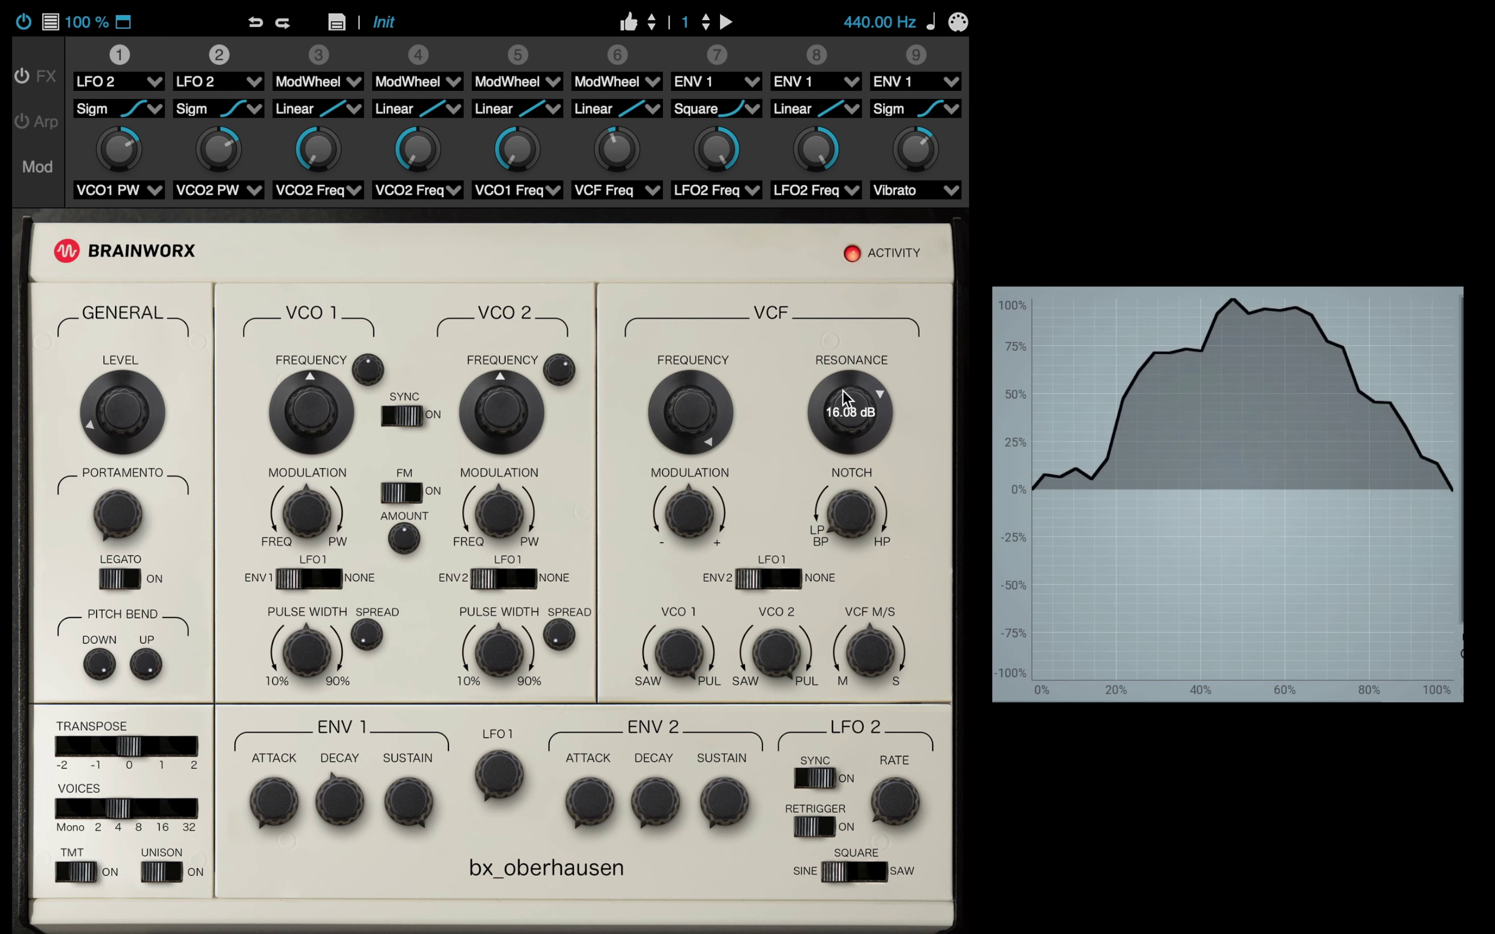
scroll(694, 448, "down", 10)
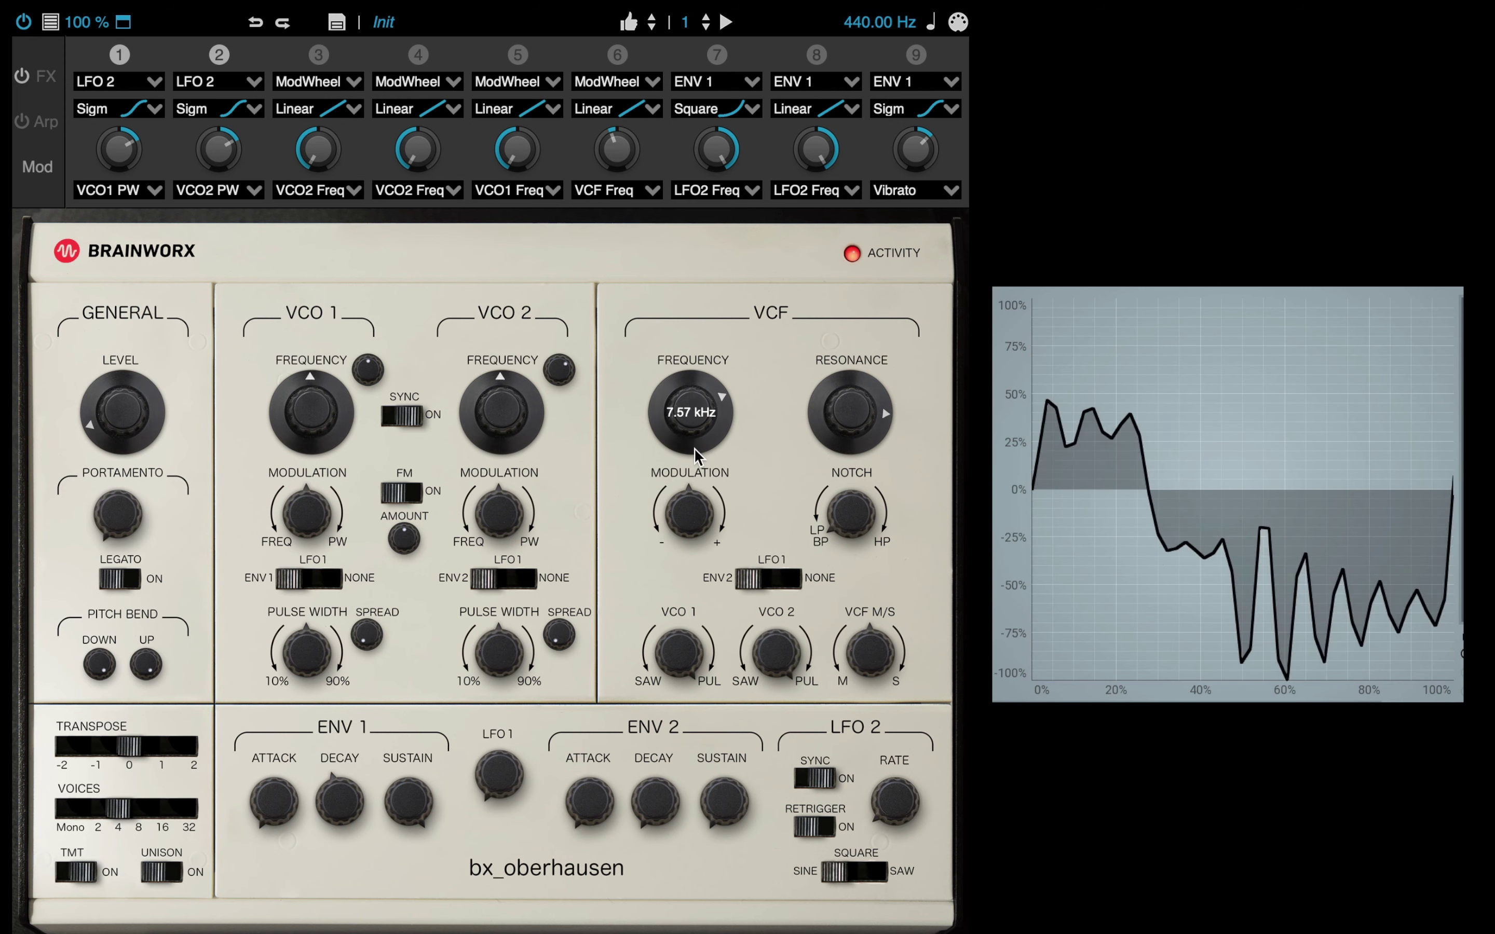
scroll(693, 454, "down", 4)
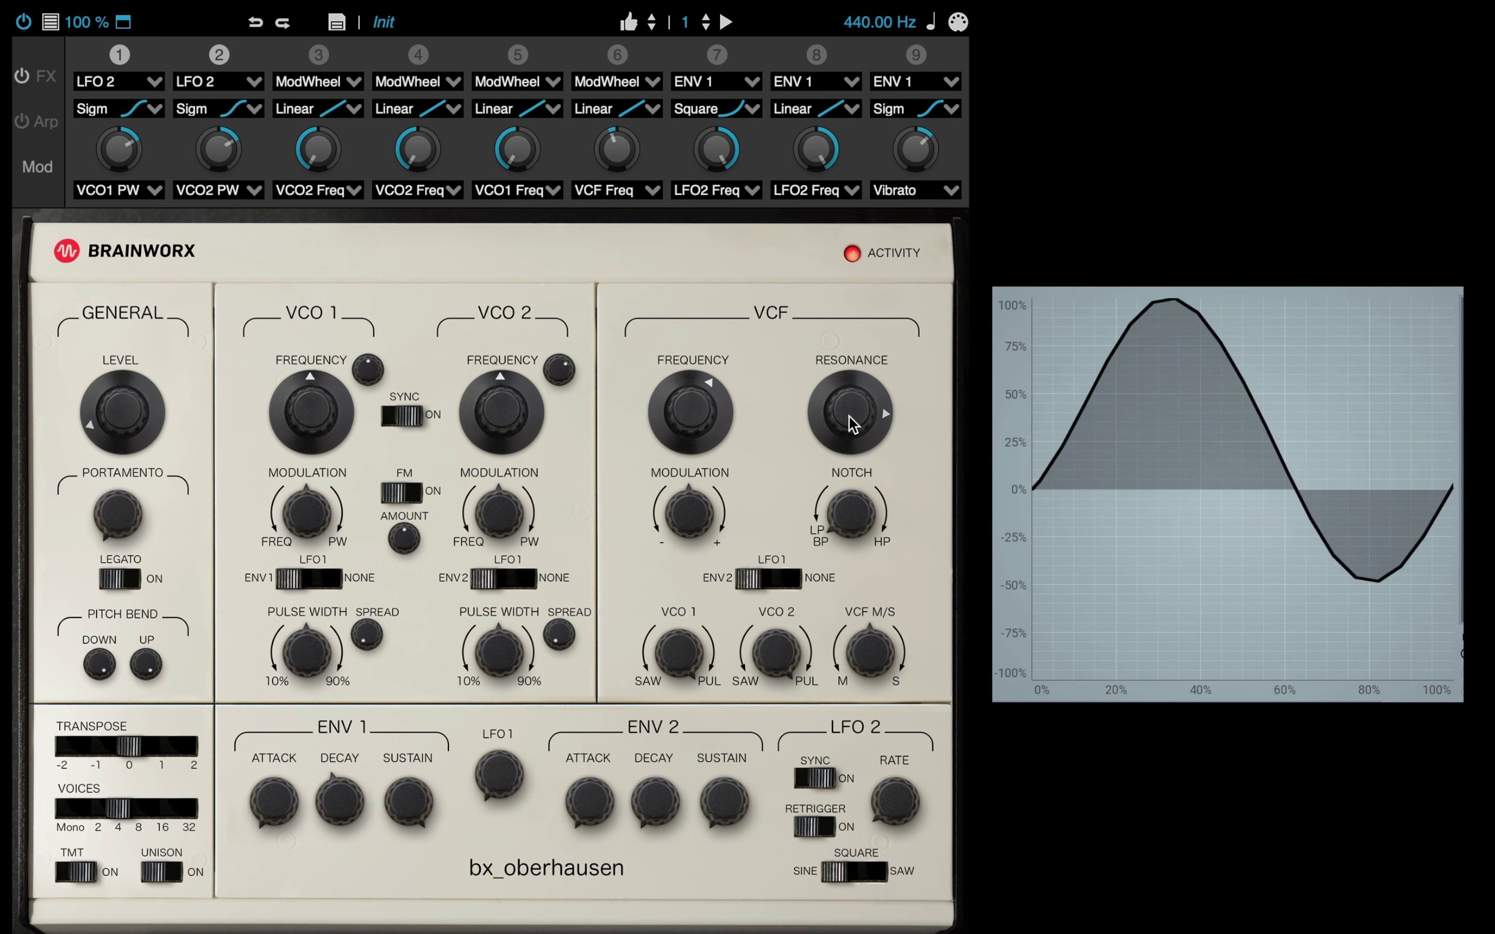
scroll(841, 442, "down", 5)
scroll(709, 402, "down", 5)
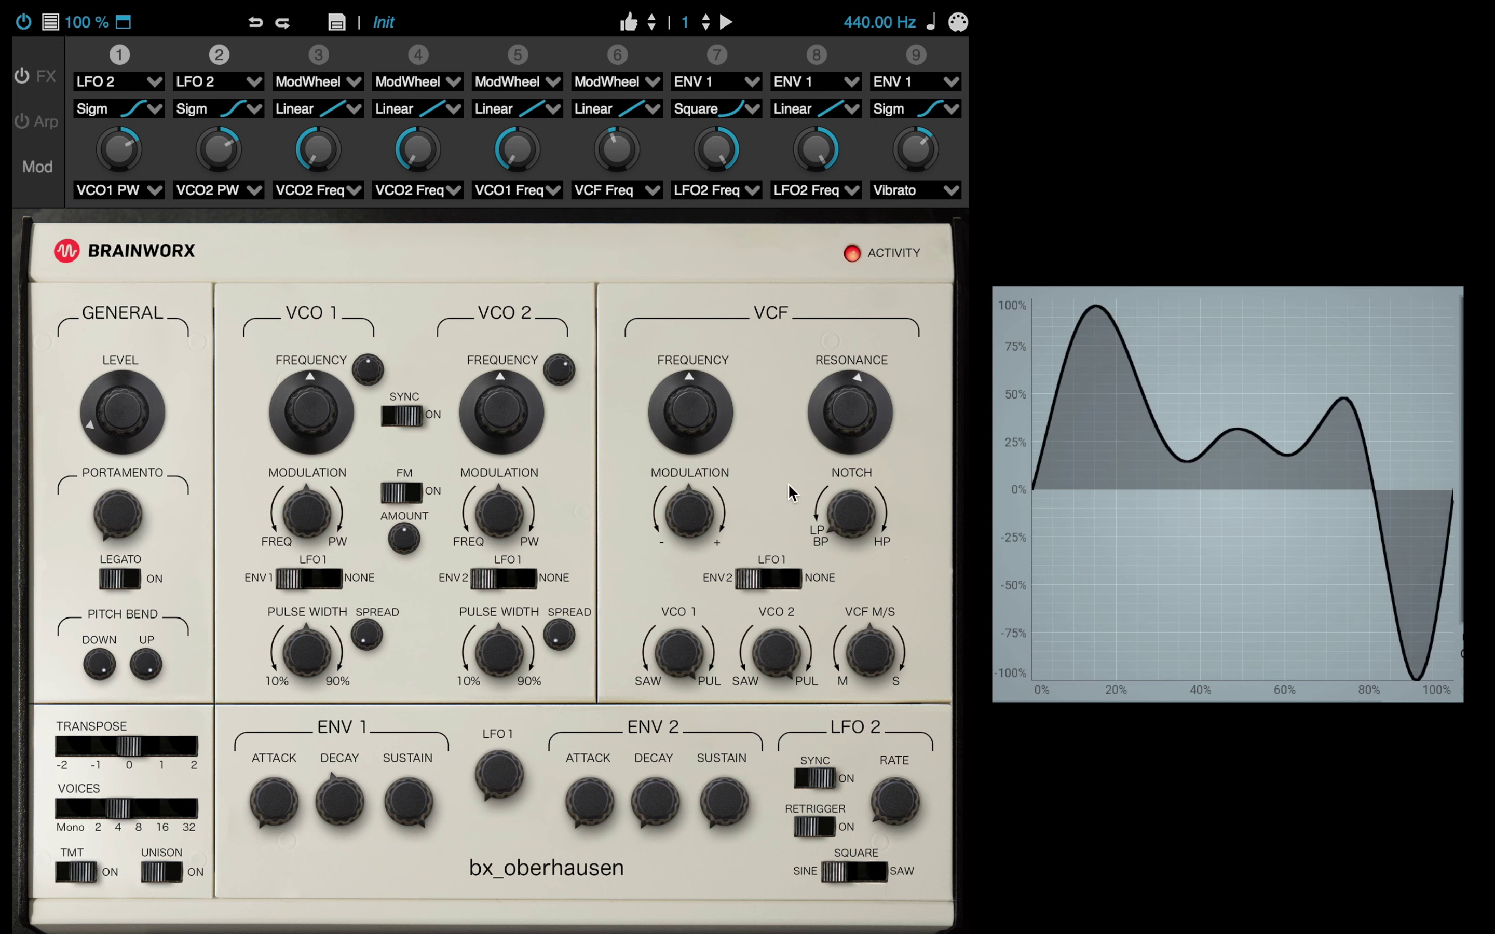
scroll(695, 432, "up", 3)
scroll(695, 429, "up", 2)
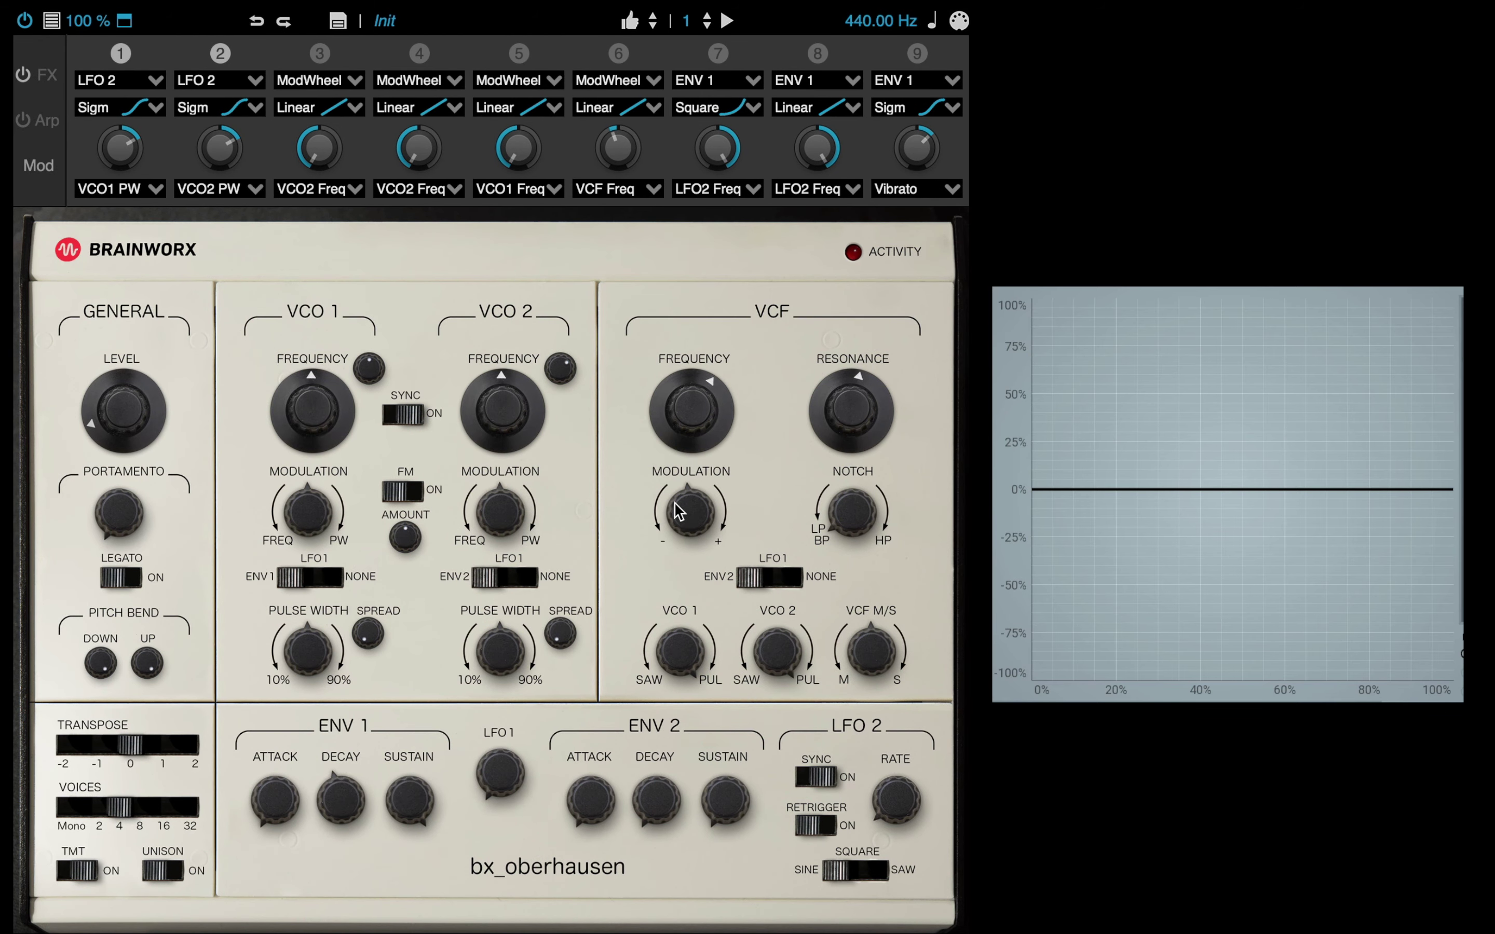
Set up an ENV 2 filter sweep with VCF modulation at +79 %, a longer decay and the VCF frequency at about 240 Hz.
left_click_drag(684, 538, 737, 596)
left_click_drag(670, 795, 645, 677)
left_click_drag(691, 424, 698, 447)
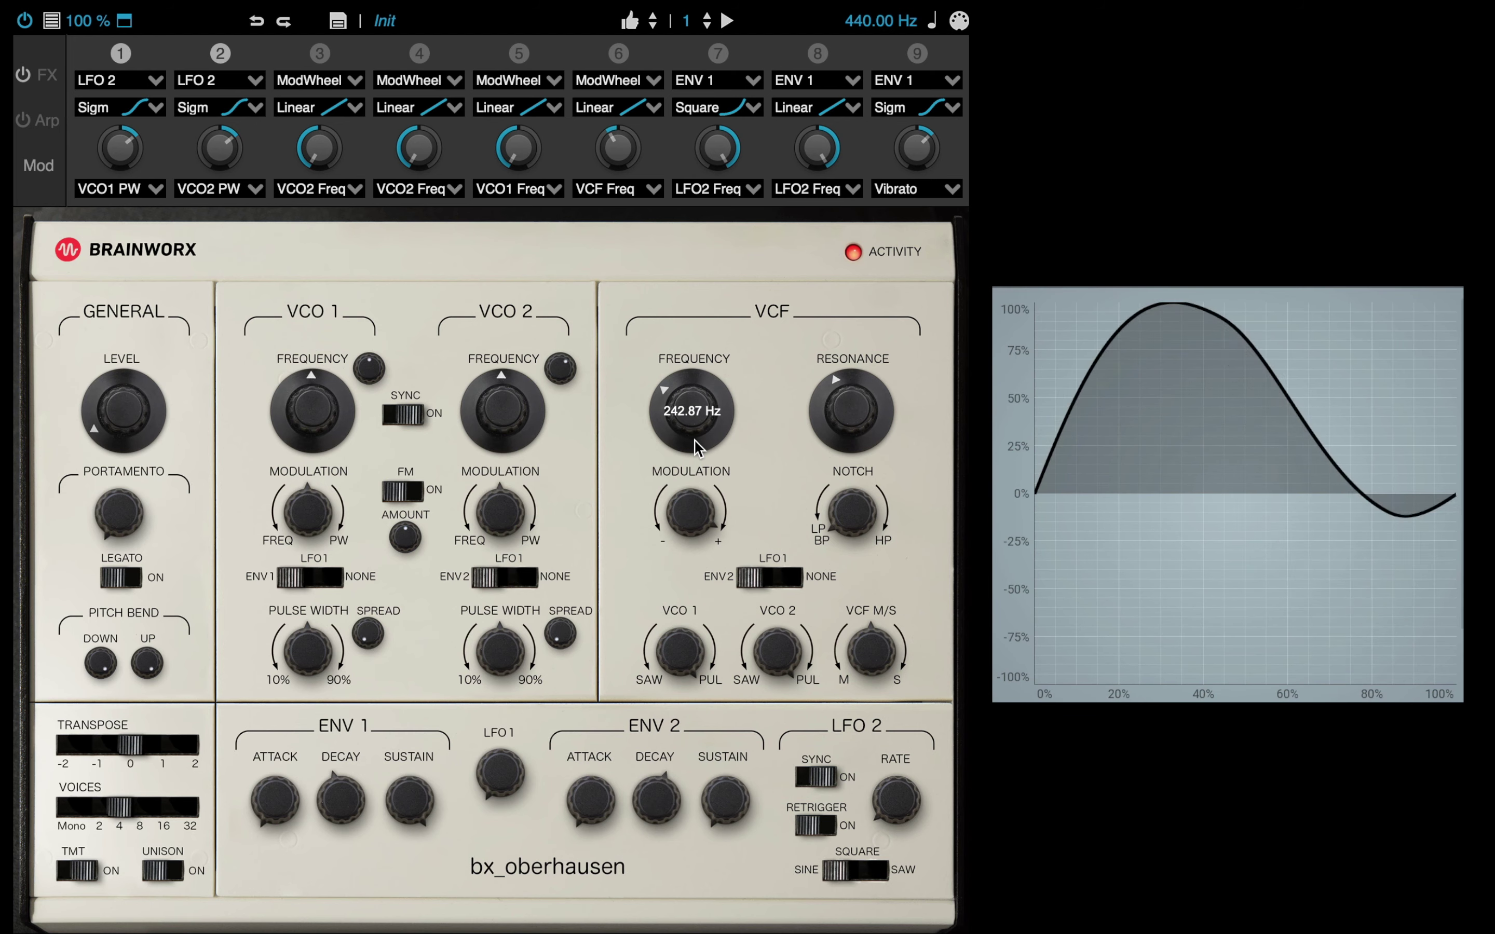
Reduce the VCF modulation to a moderate positive amount and lengthen the ENV 2 decay beyond 3.03 s.
mouse_move(690, 520)
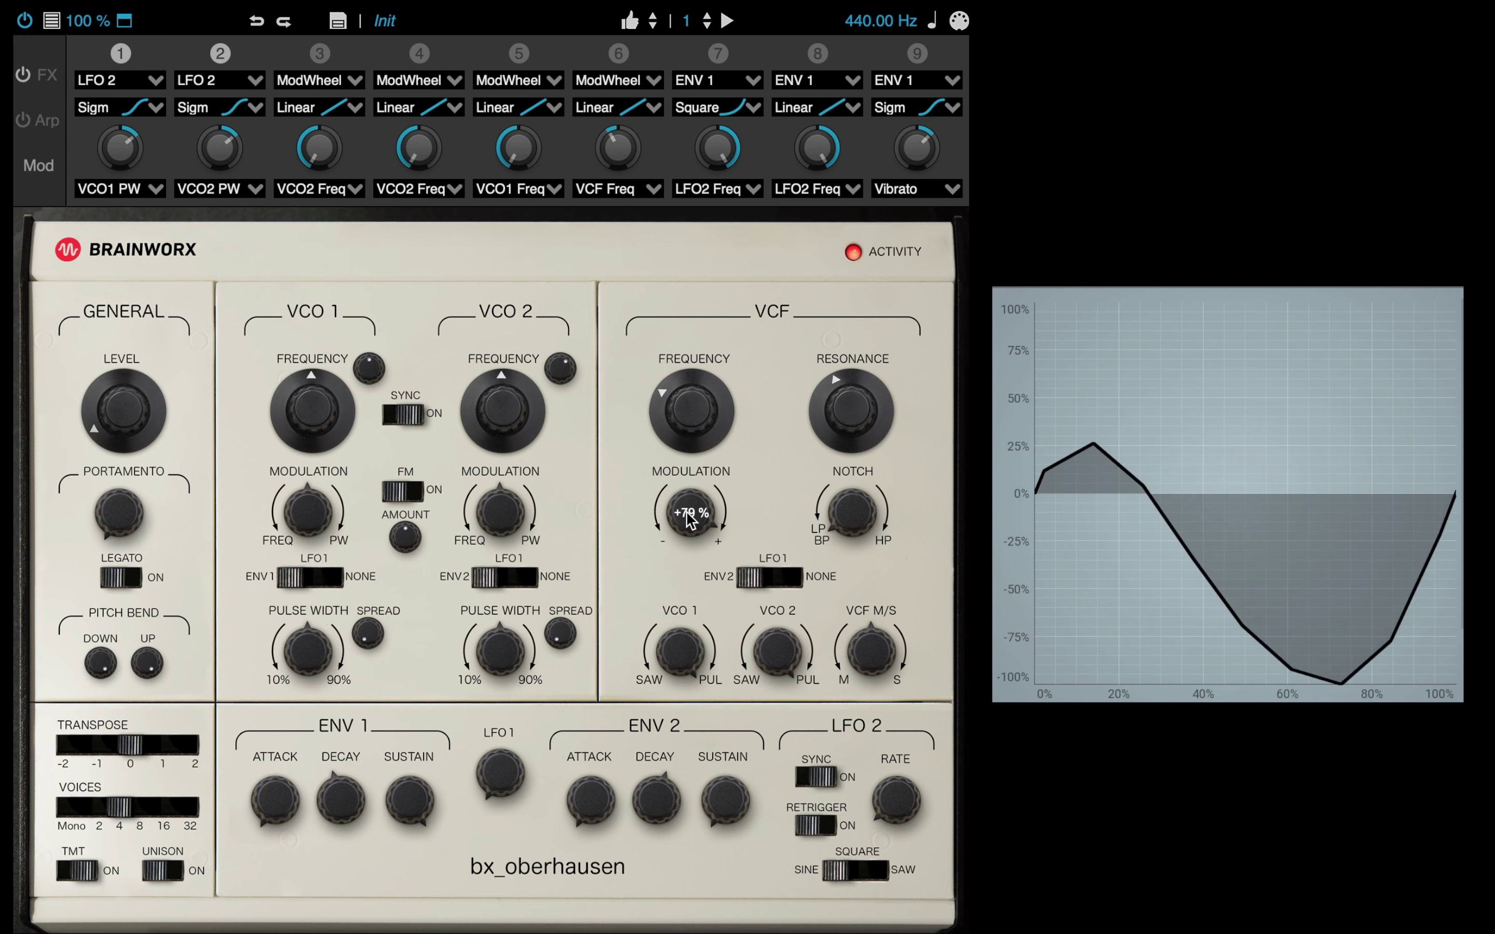
left_click_drag(690, 520, 681, 557)
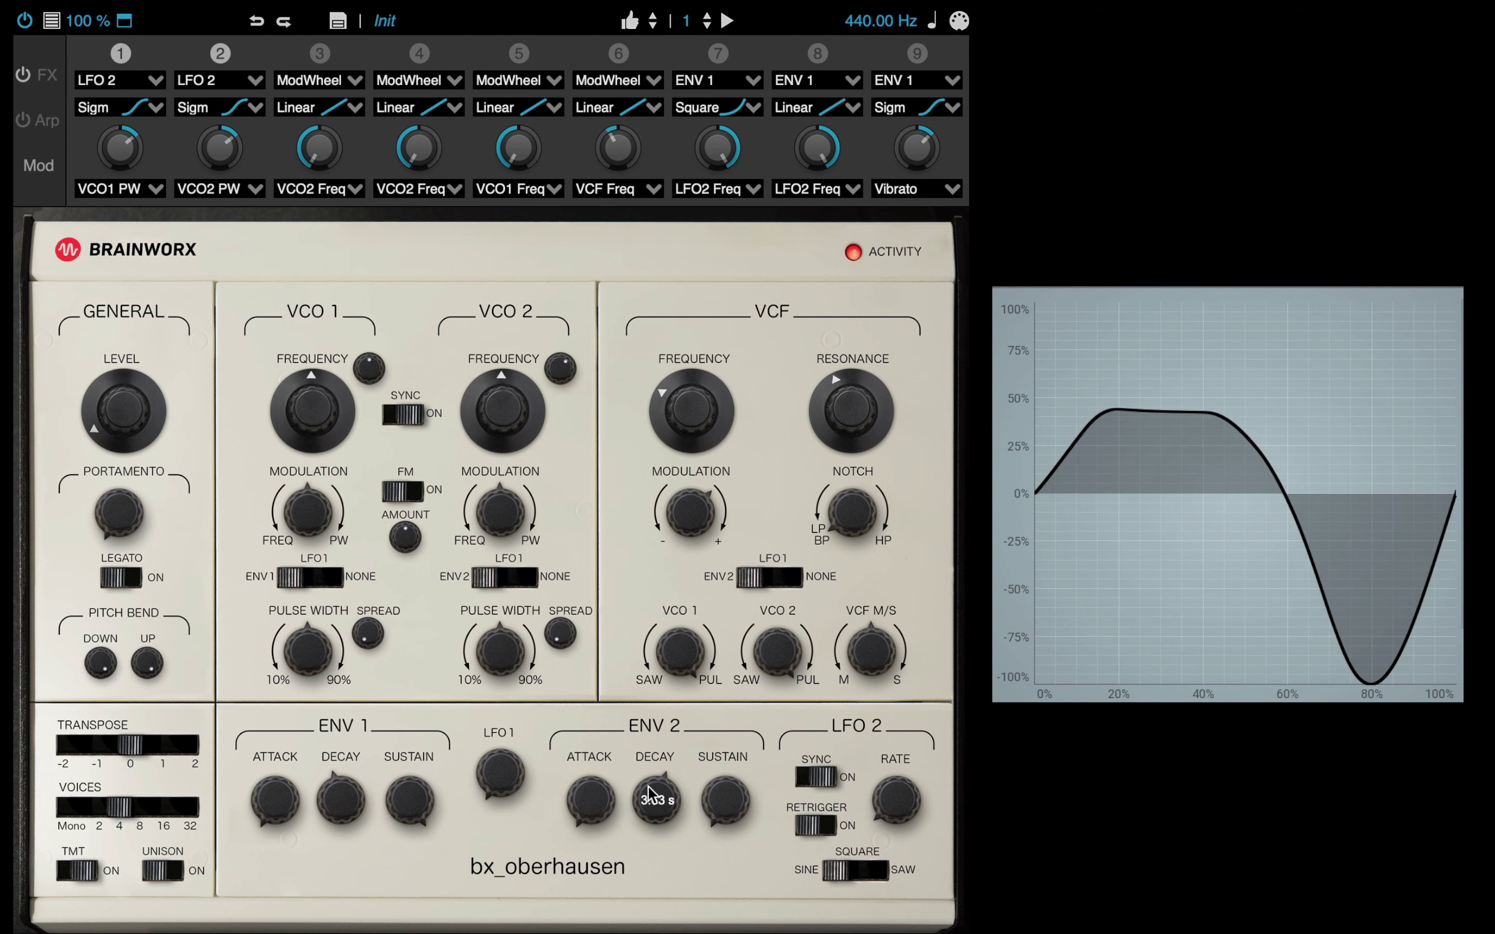
left_click_drag(648, 791, 653, 782)
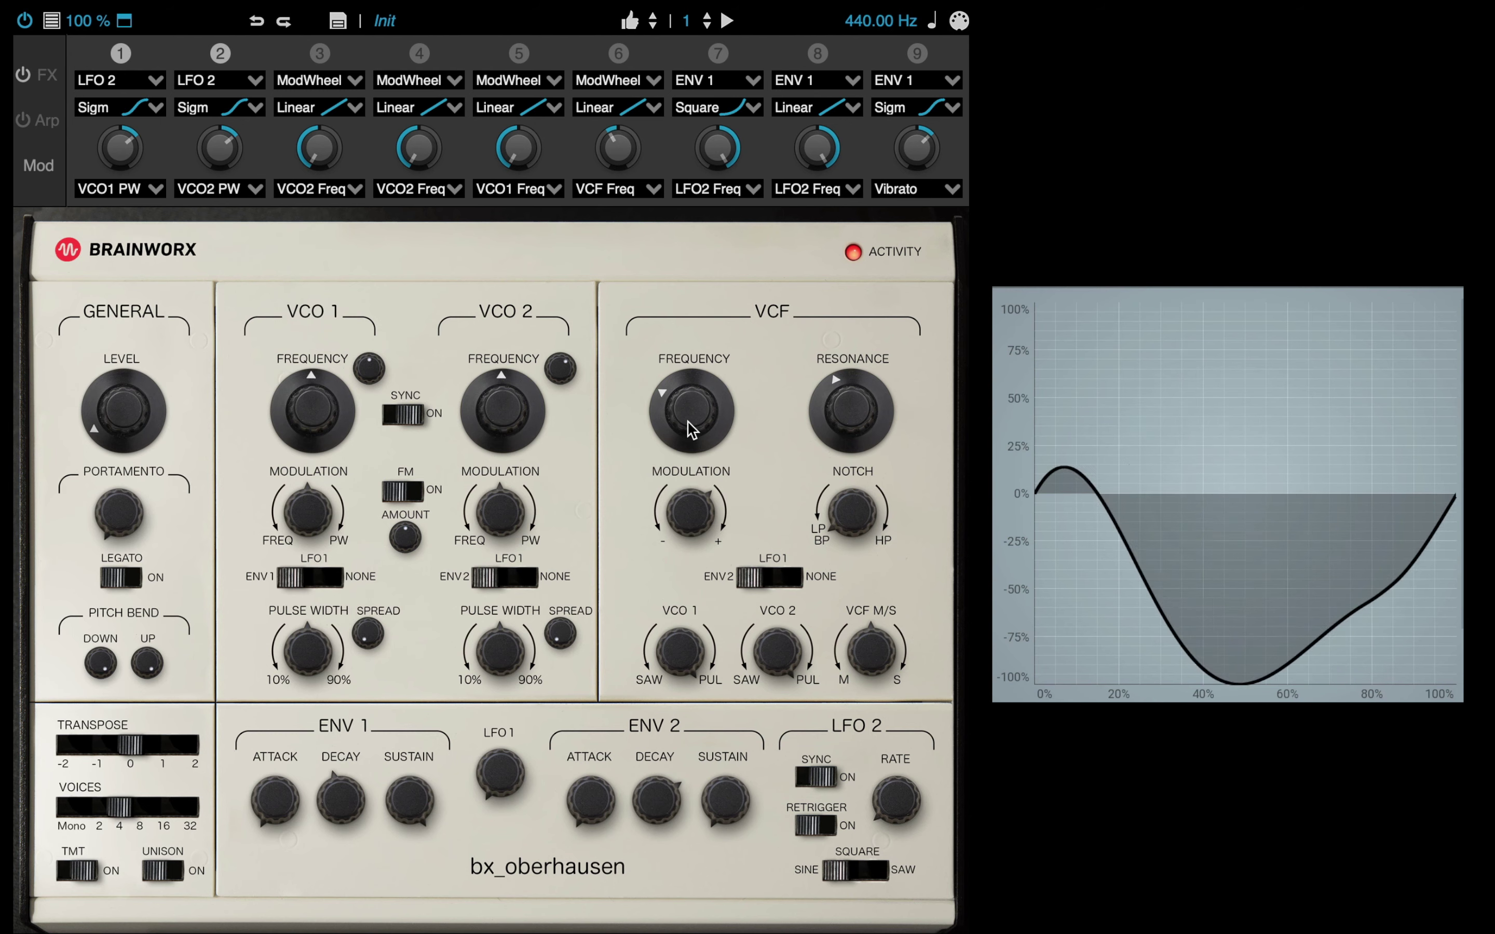
Set the VCF modulation to -40 %, raise the resonance to mid-range and bring the VCF frequency up to about 7.72 kHz.
left_click_drag(691, 424, 689, 392)
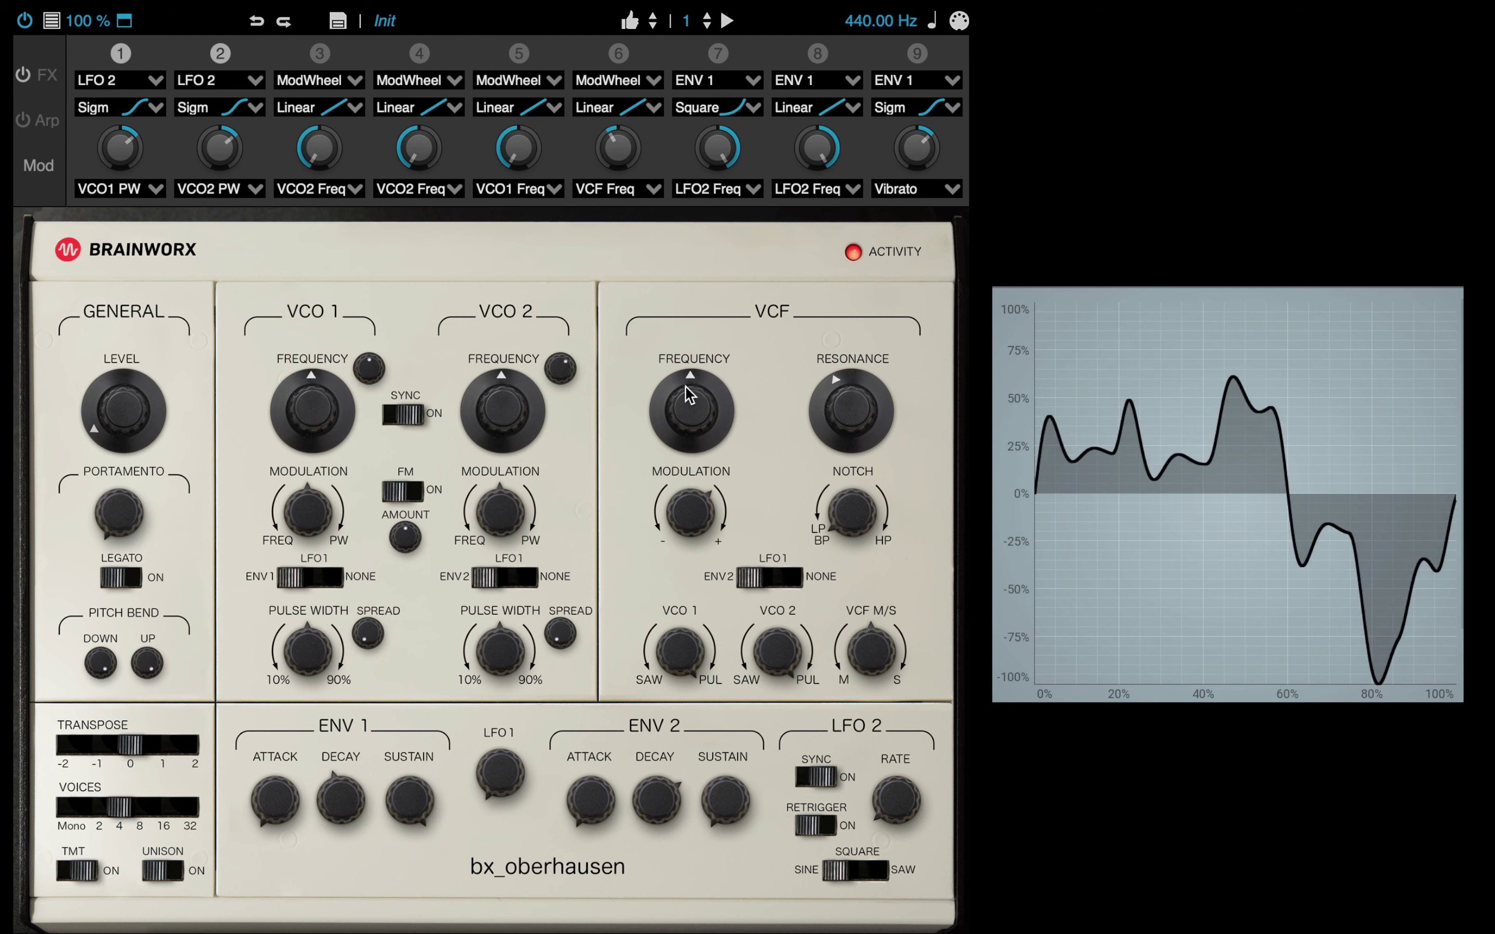
left_click_drag(696, 521, 696, 532)
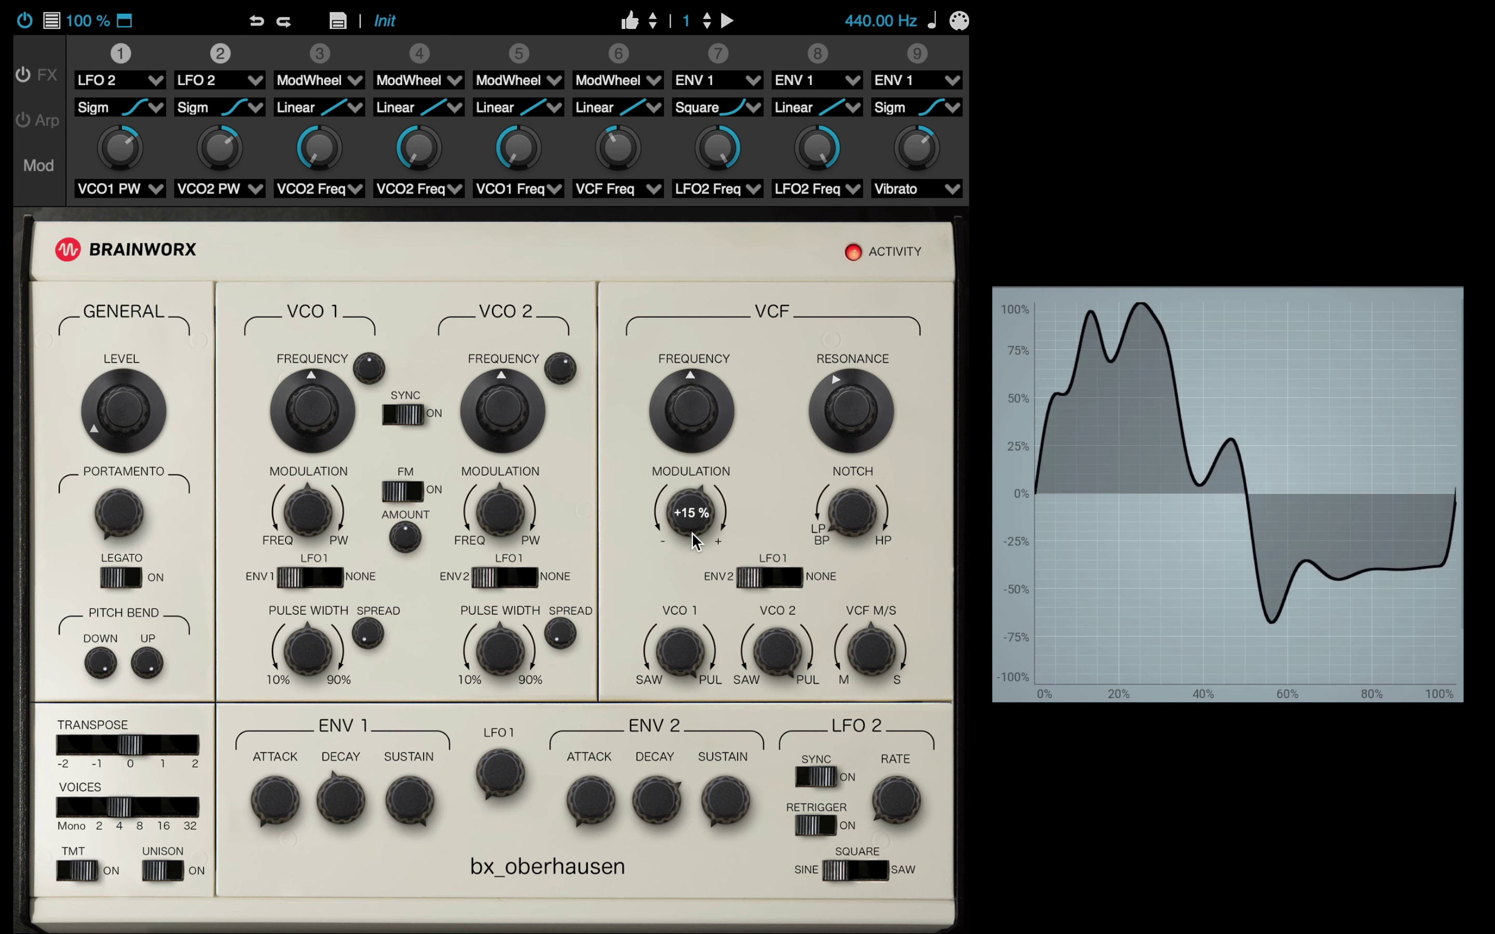
left_click_drag(693, 547, 693, 581)
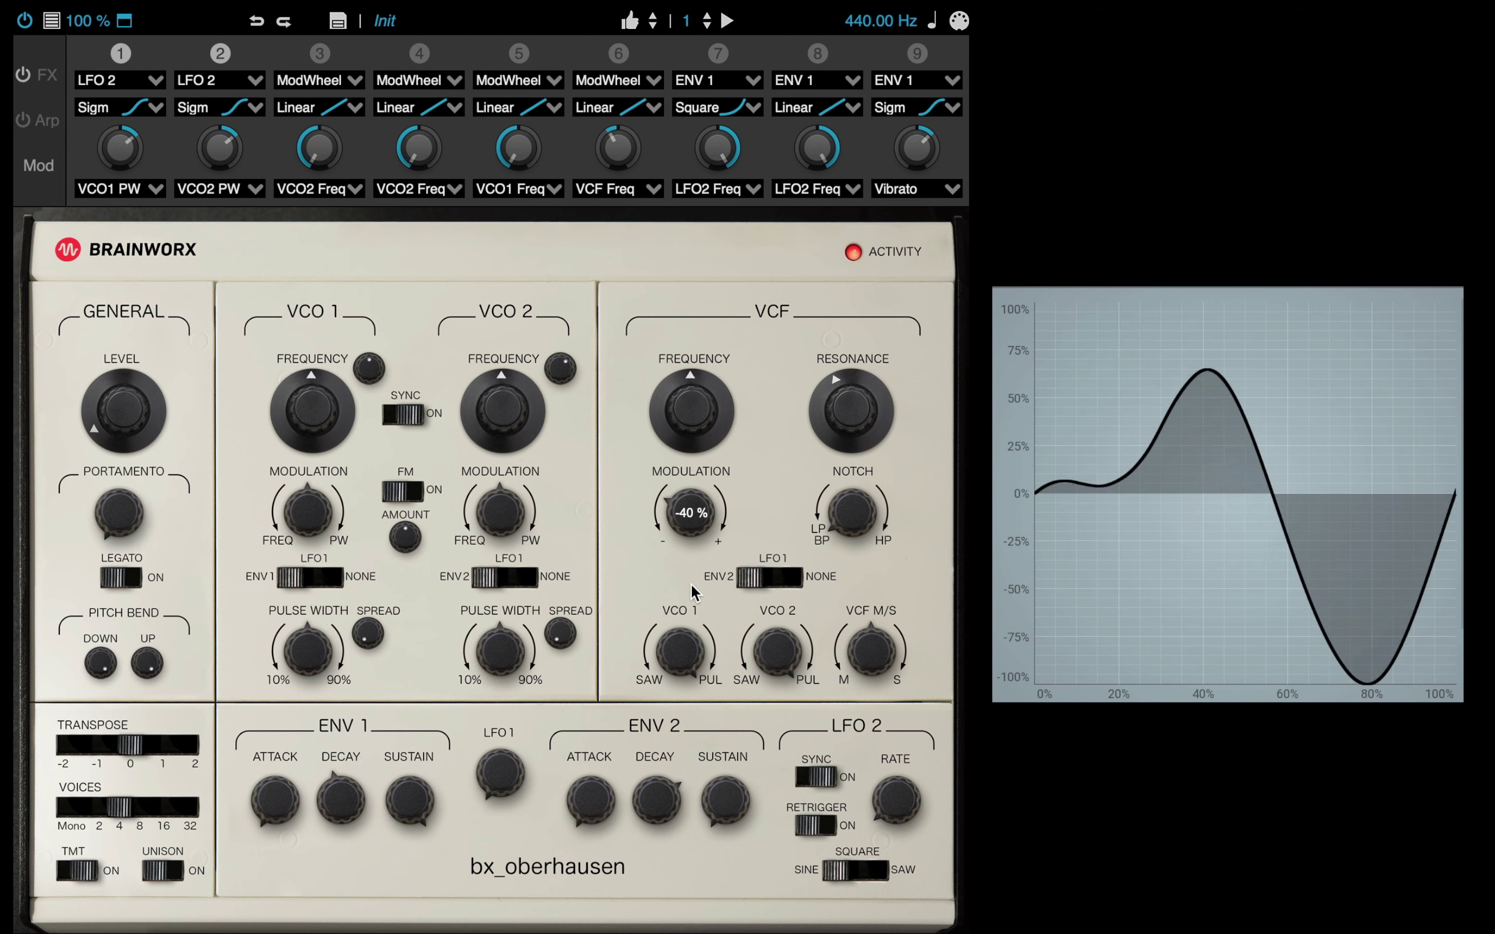
left_click_drag(695, 457, 693, 441)
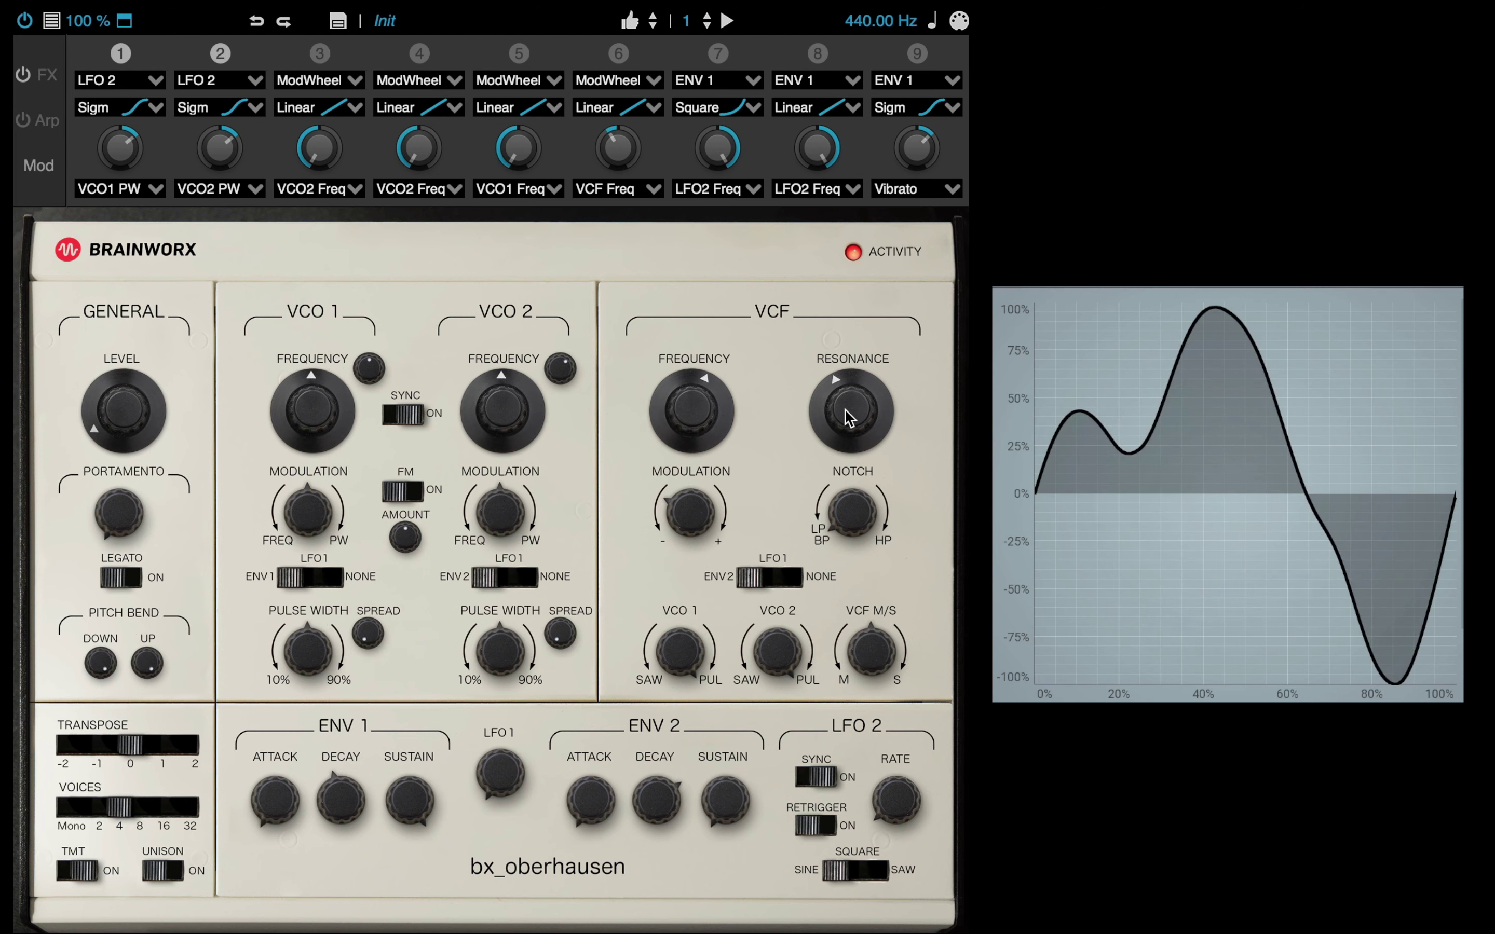
left_click_drag(849, 418, 844, 400)
left_click_drag(701, 413, 700, 388)
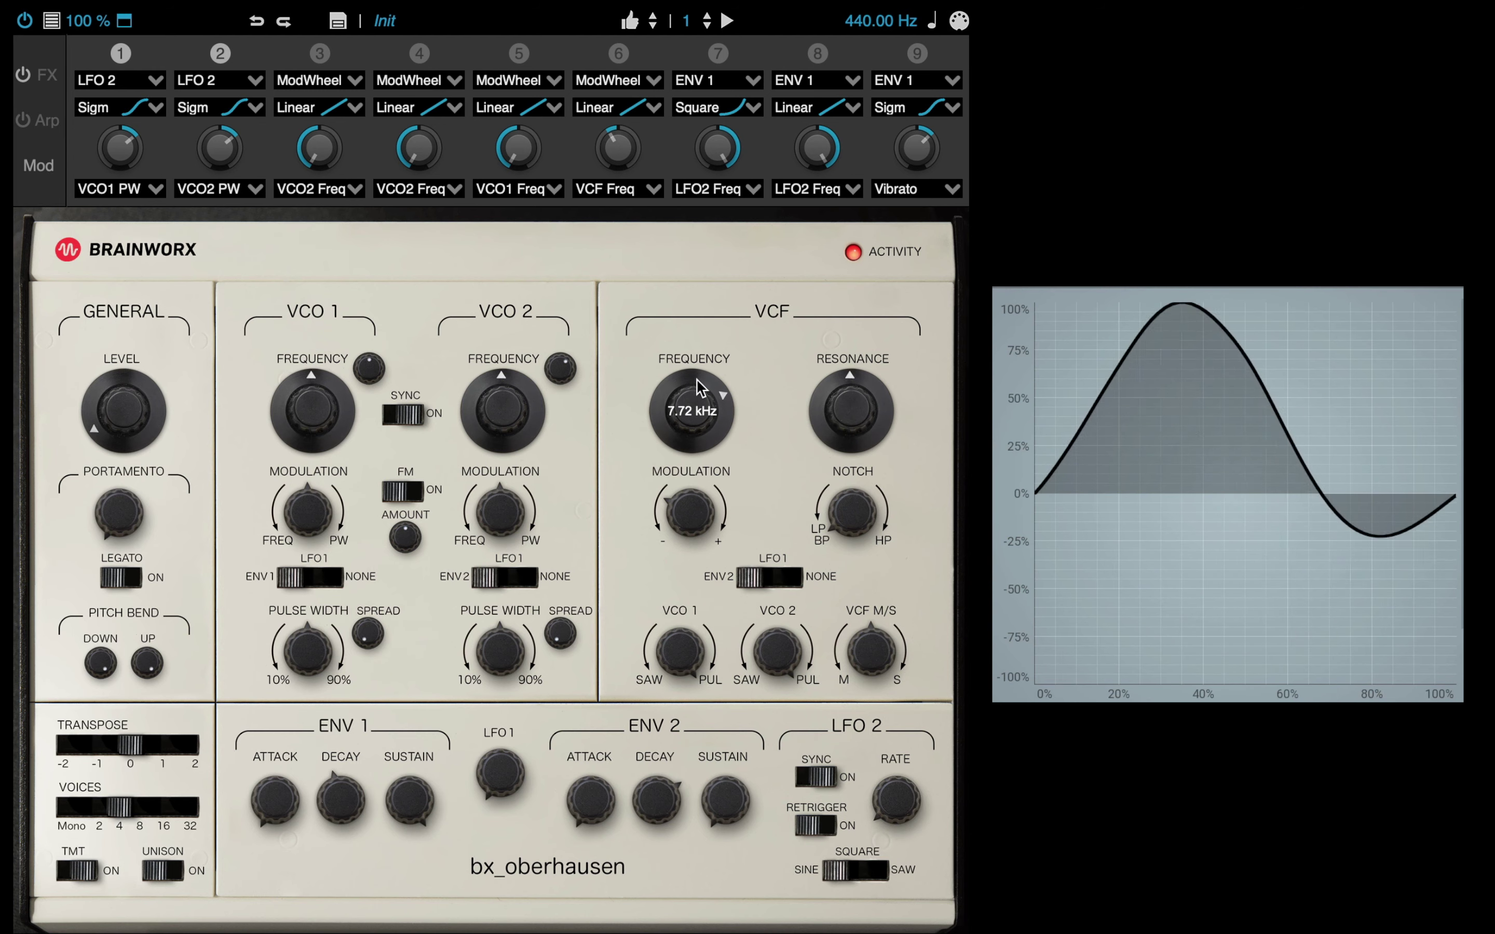
Set the VCF modulation to +79 % and lower the VCF frequency and resonance below mid-range.
left_click_drag(691, 513, 689, 533)
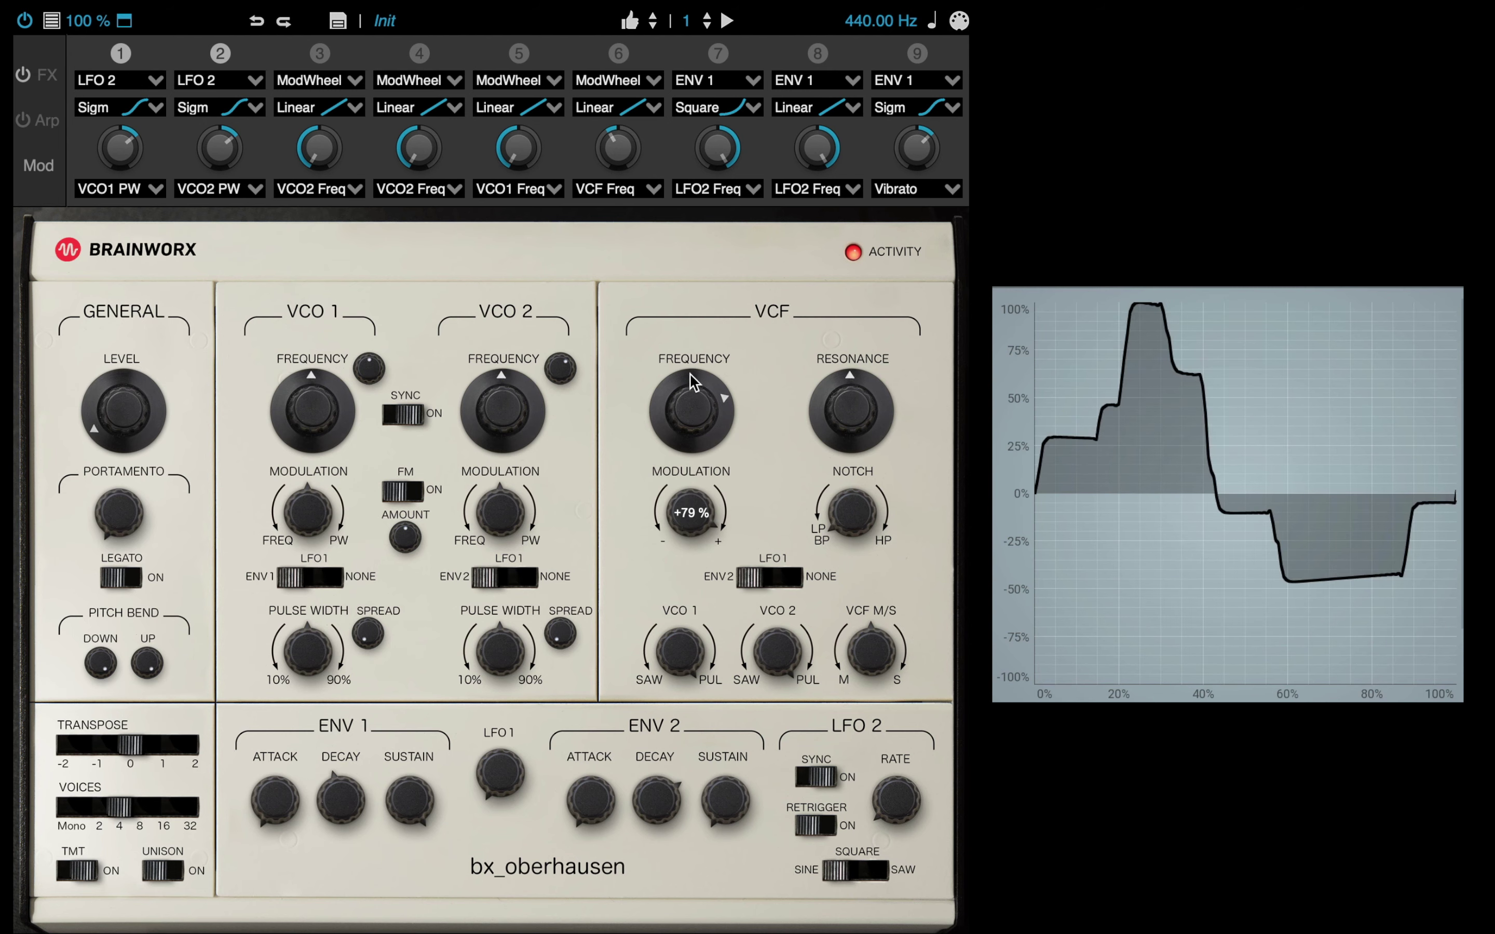
left_click_drag(692, 380, 687, 476)
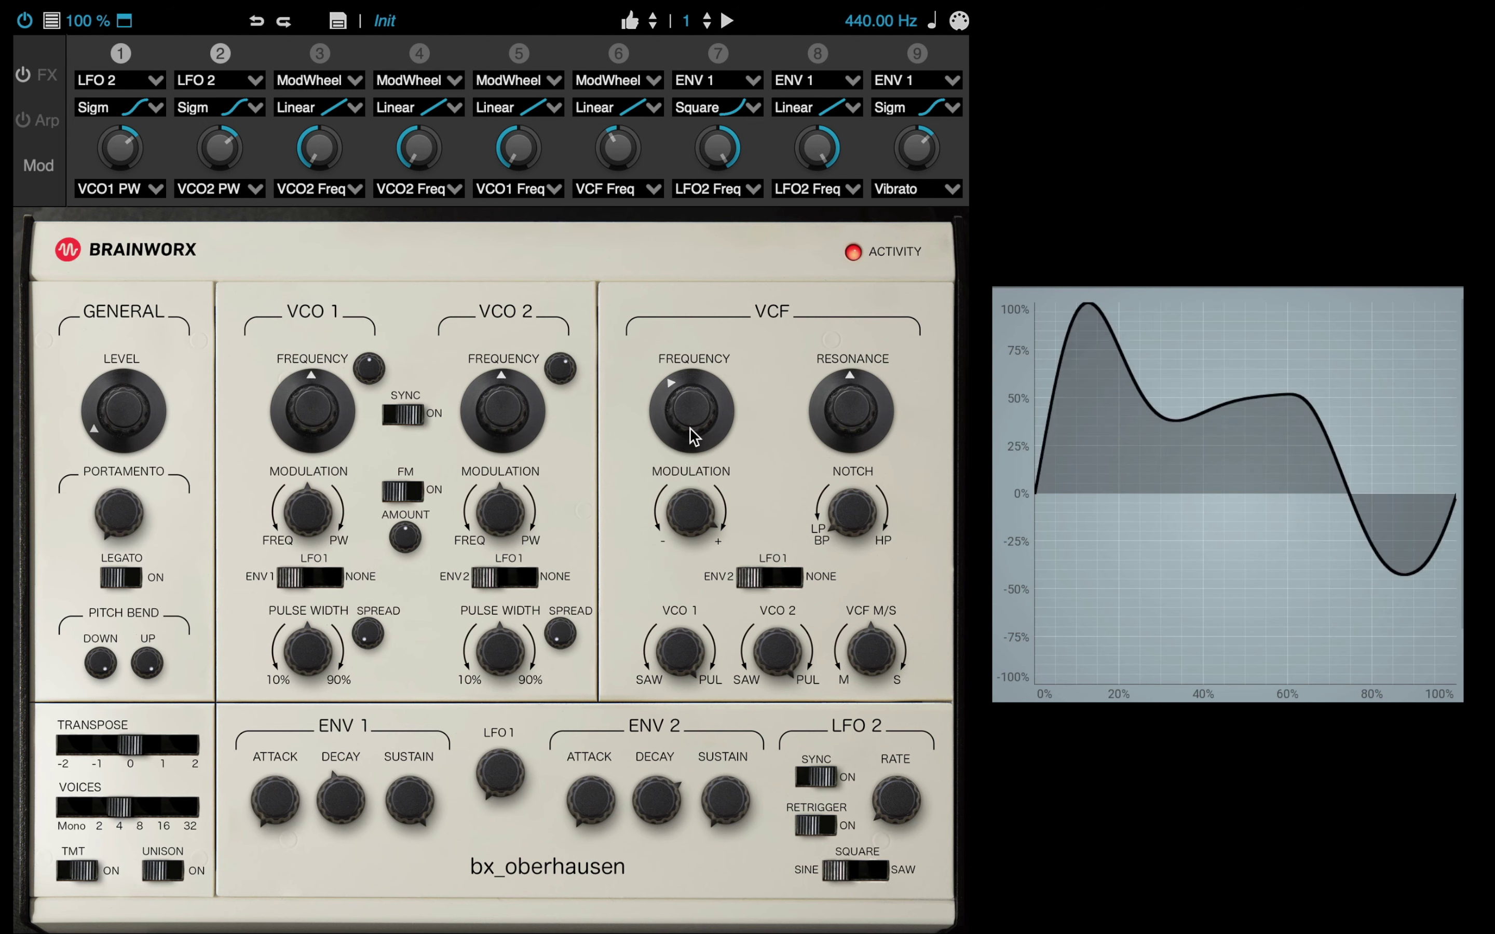
left_click_drag(693, 415, 692, 470)
left_click_drag(834, 426, 830, 440)
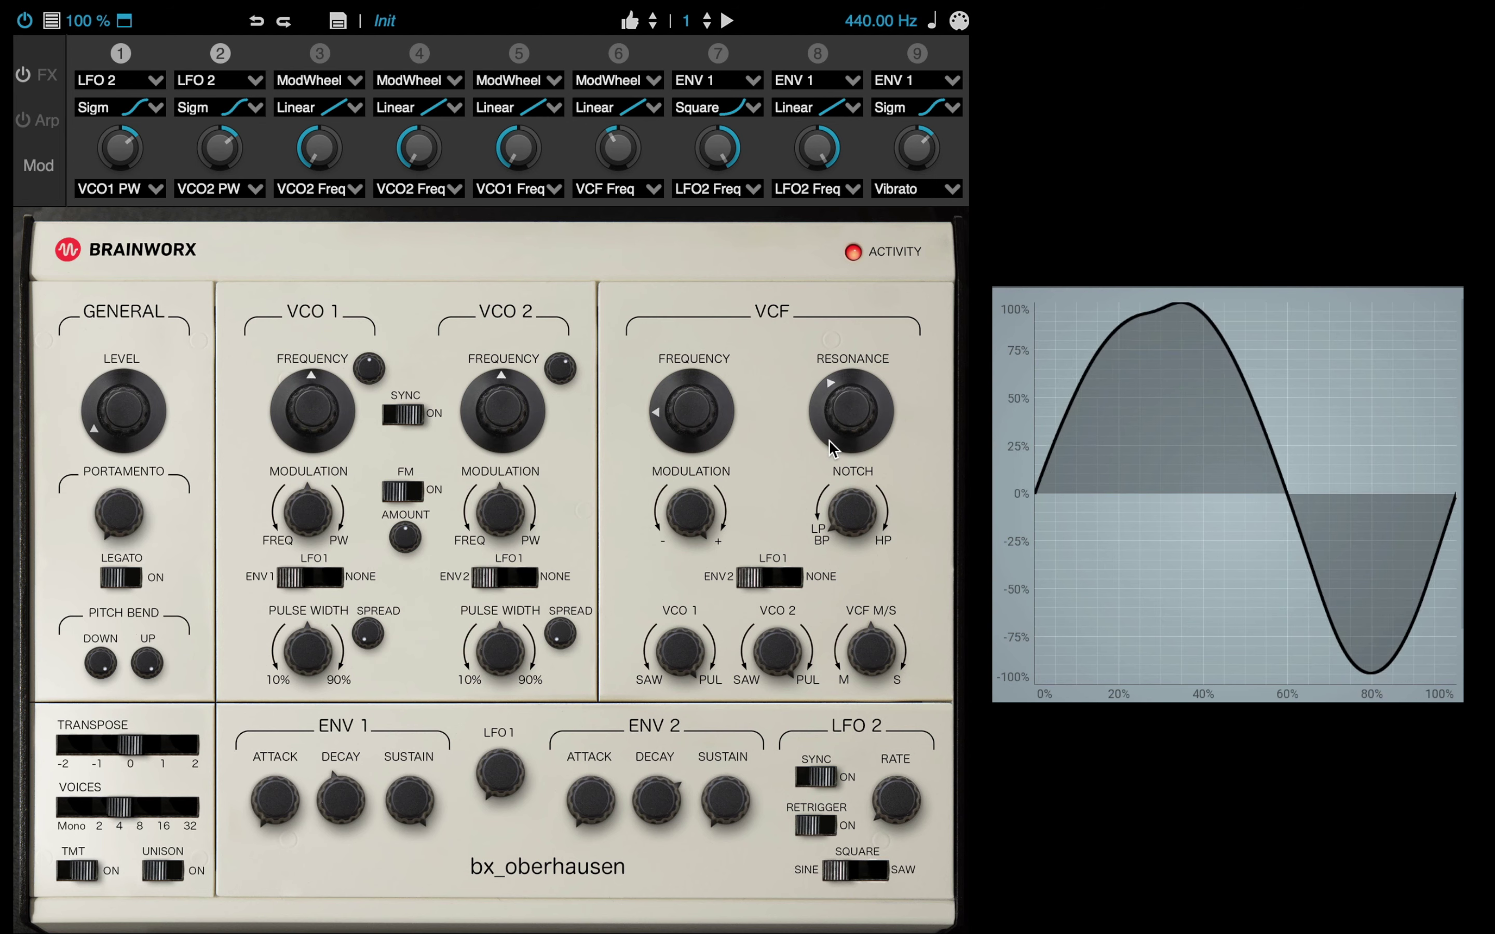
mouse_move(691, 411)
left_mouse_down()
mouse_move(692, 393)
mouse_move(692, 440)
left_mouse_up()
Try the VCF modulation at +93 %, then make it negative and raise the VCF frequency slightly above mid-range.
mouse_move(691, 412)
mouse_move(686, 519)
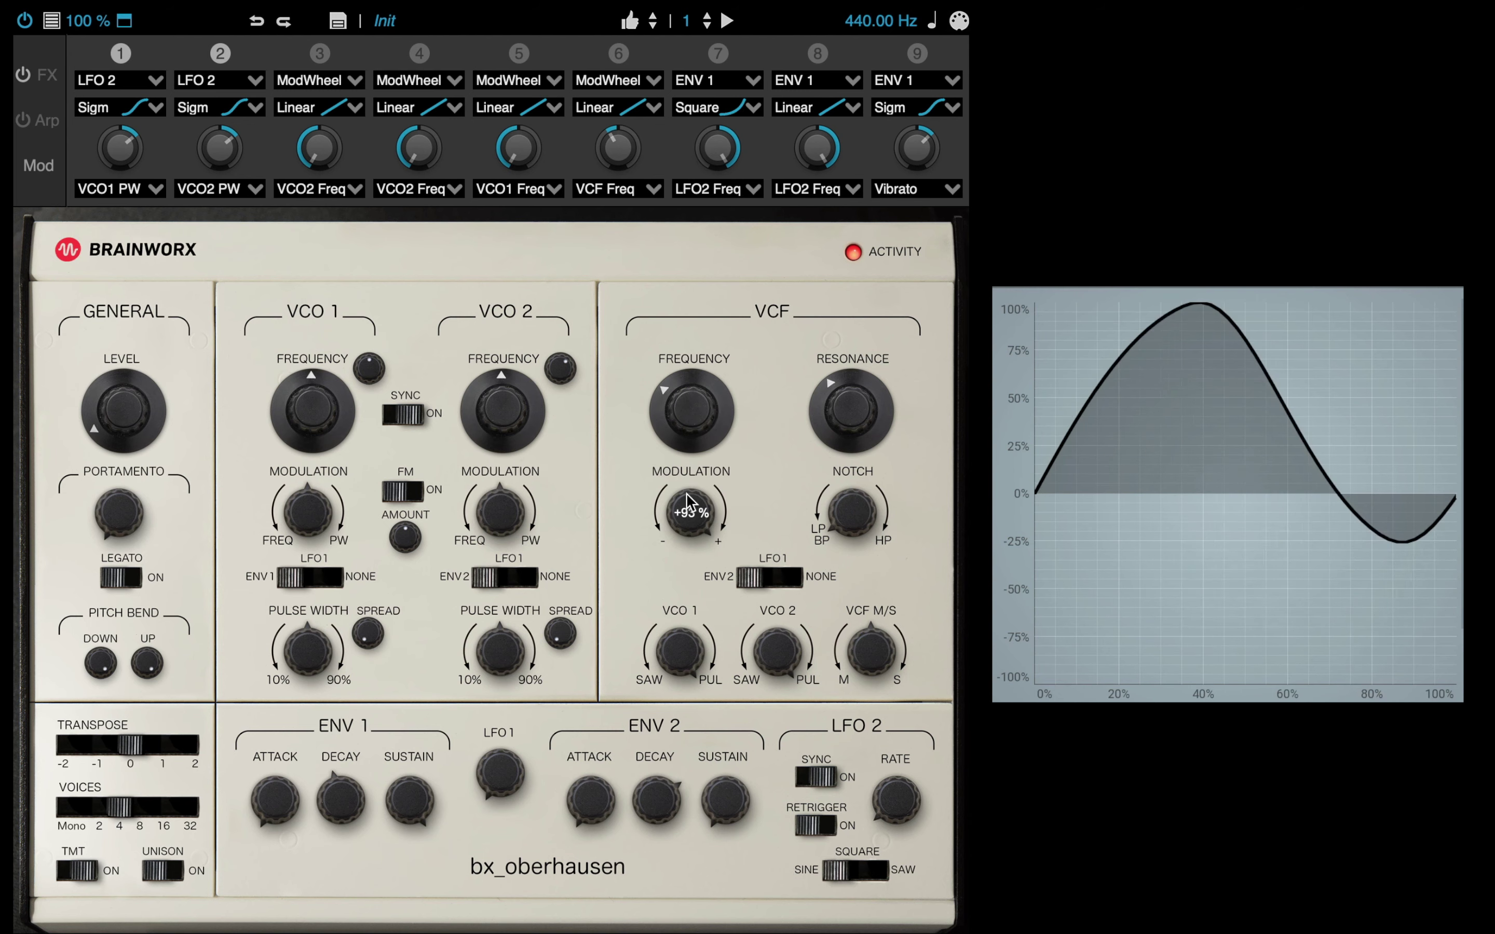
left_click_drag(685, 524, 665, 608)
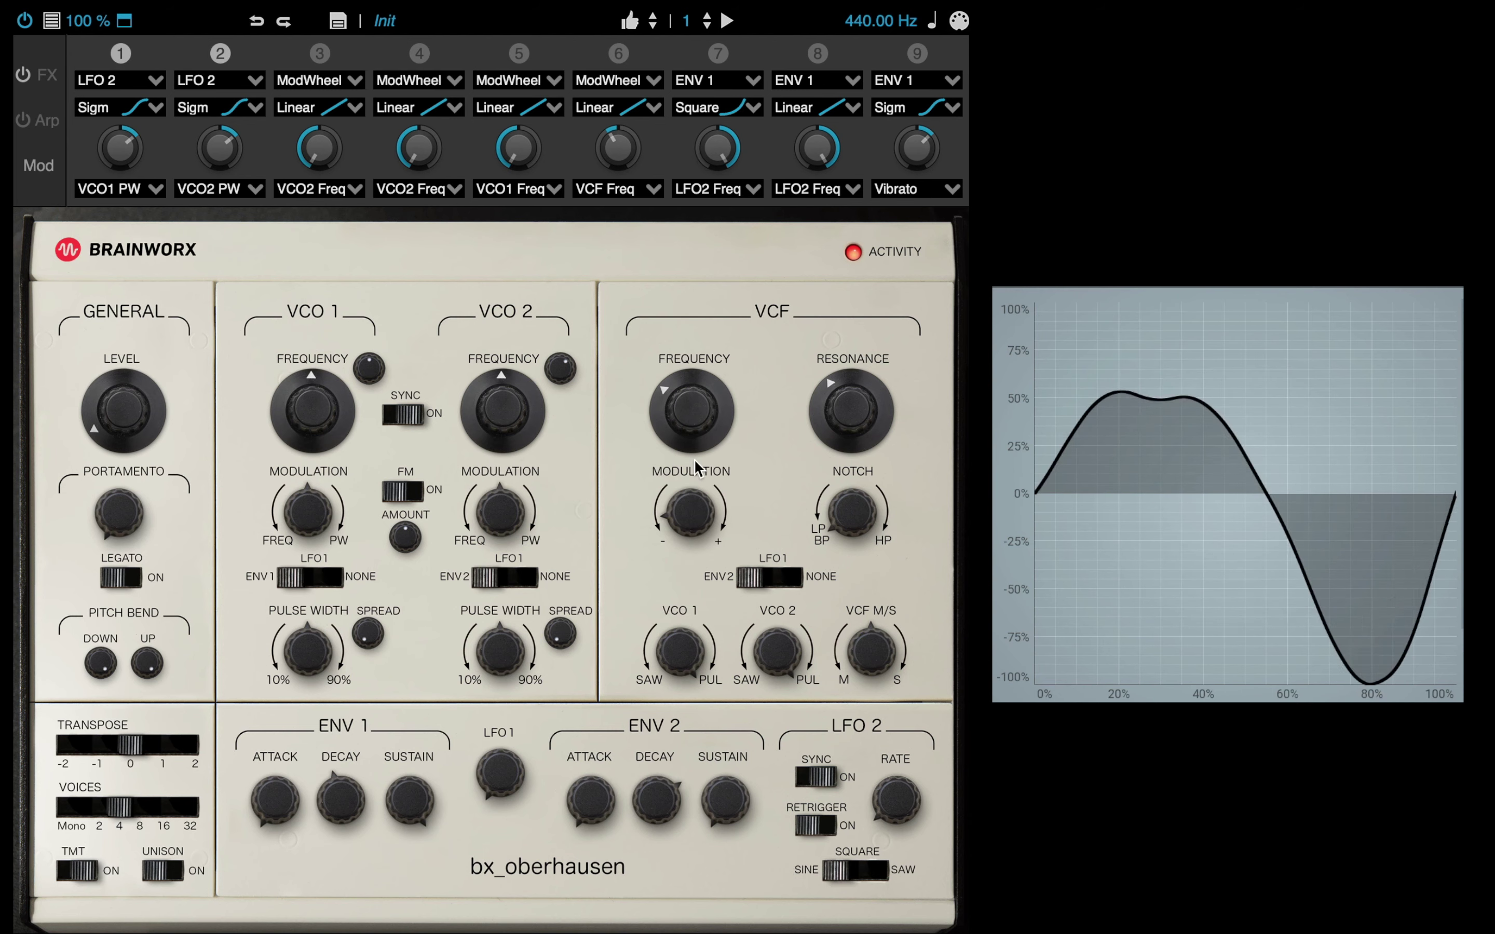
mouse_move(712, 415)
left_click_drag(712, 414, 700, 397)
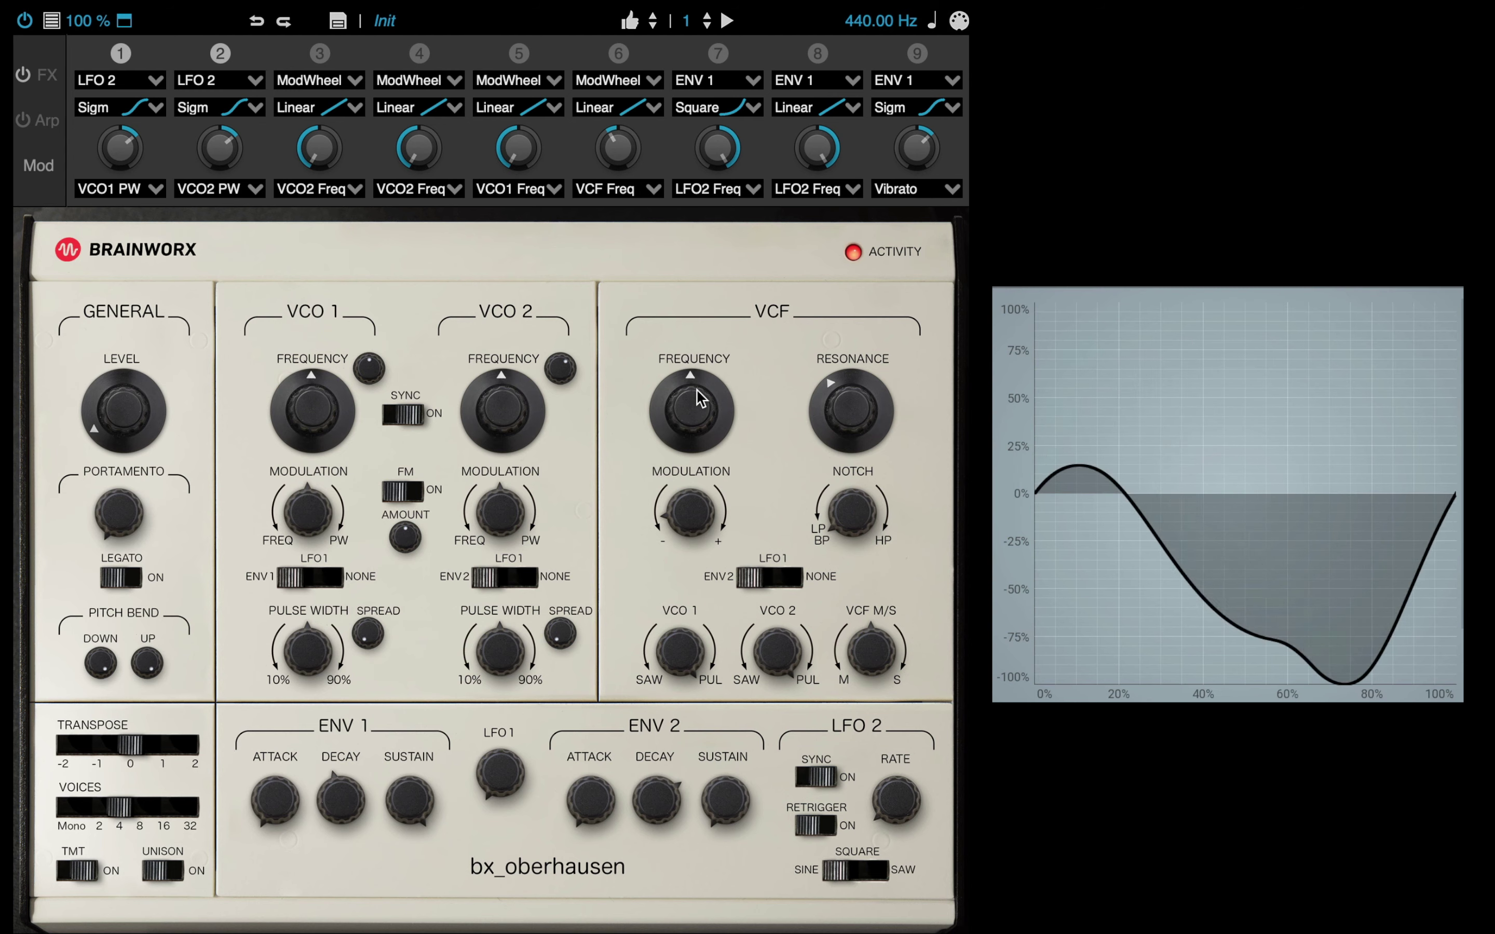
left_click_drag(697, 390, 695, 378)
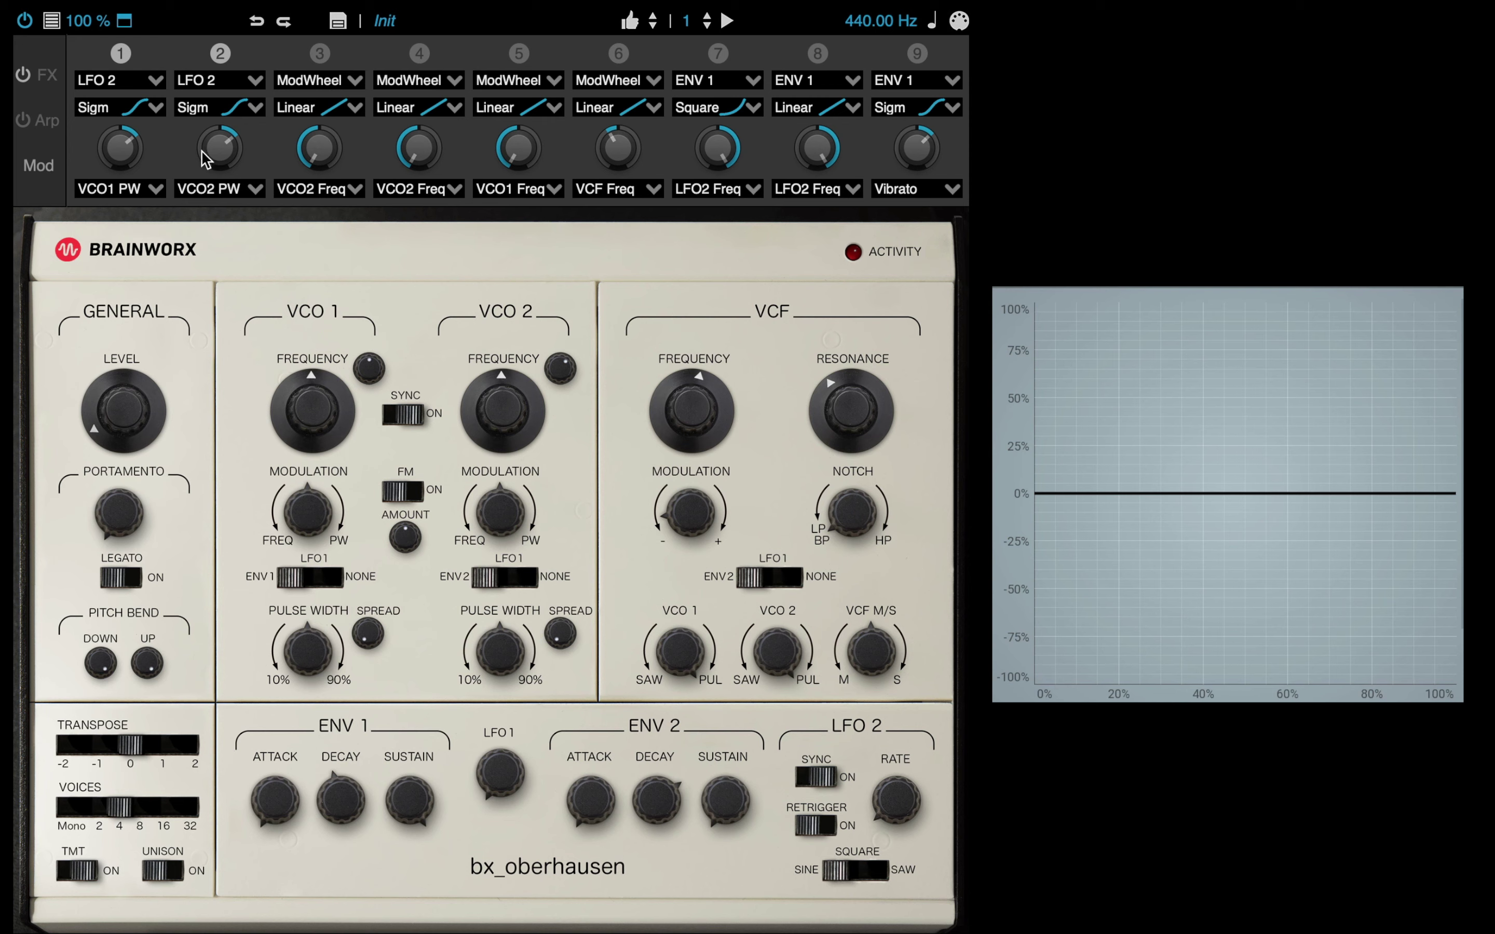
Show the effects section, turn on the Reverb and adjust its size through 78 % along with its damping.
left_click(57, 87)
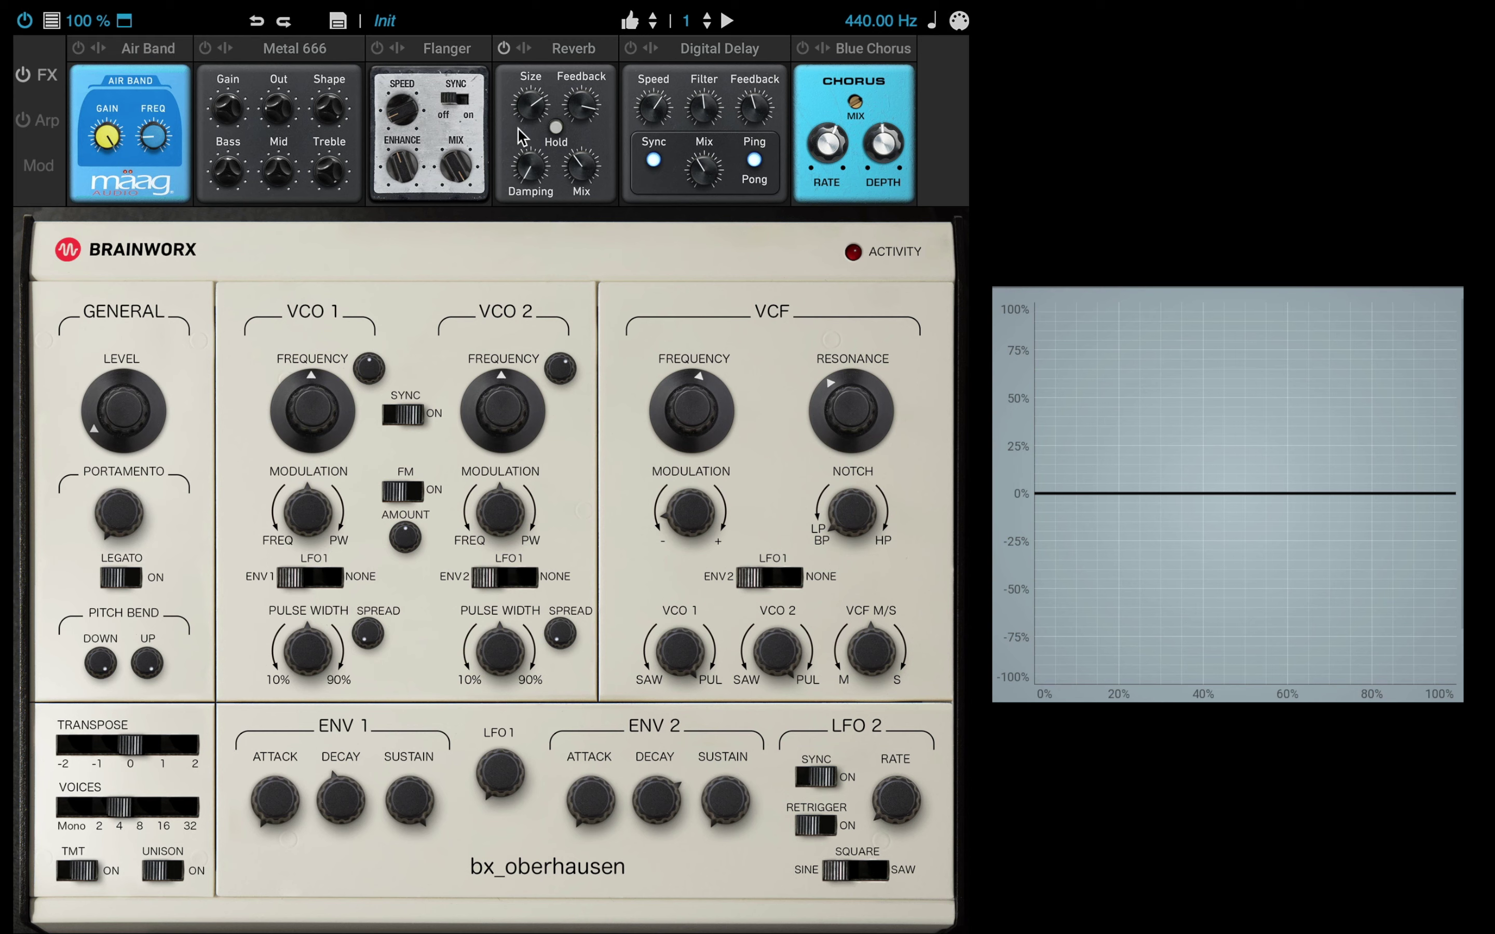
left_click_drag(599, 93, 571, 184)
left_click_drag(525, 186, 506, 121)
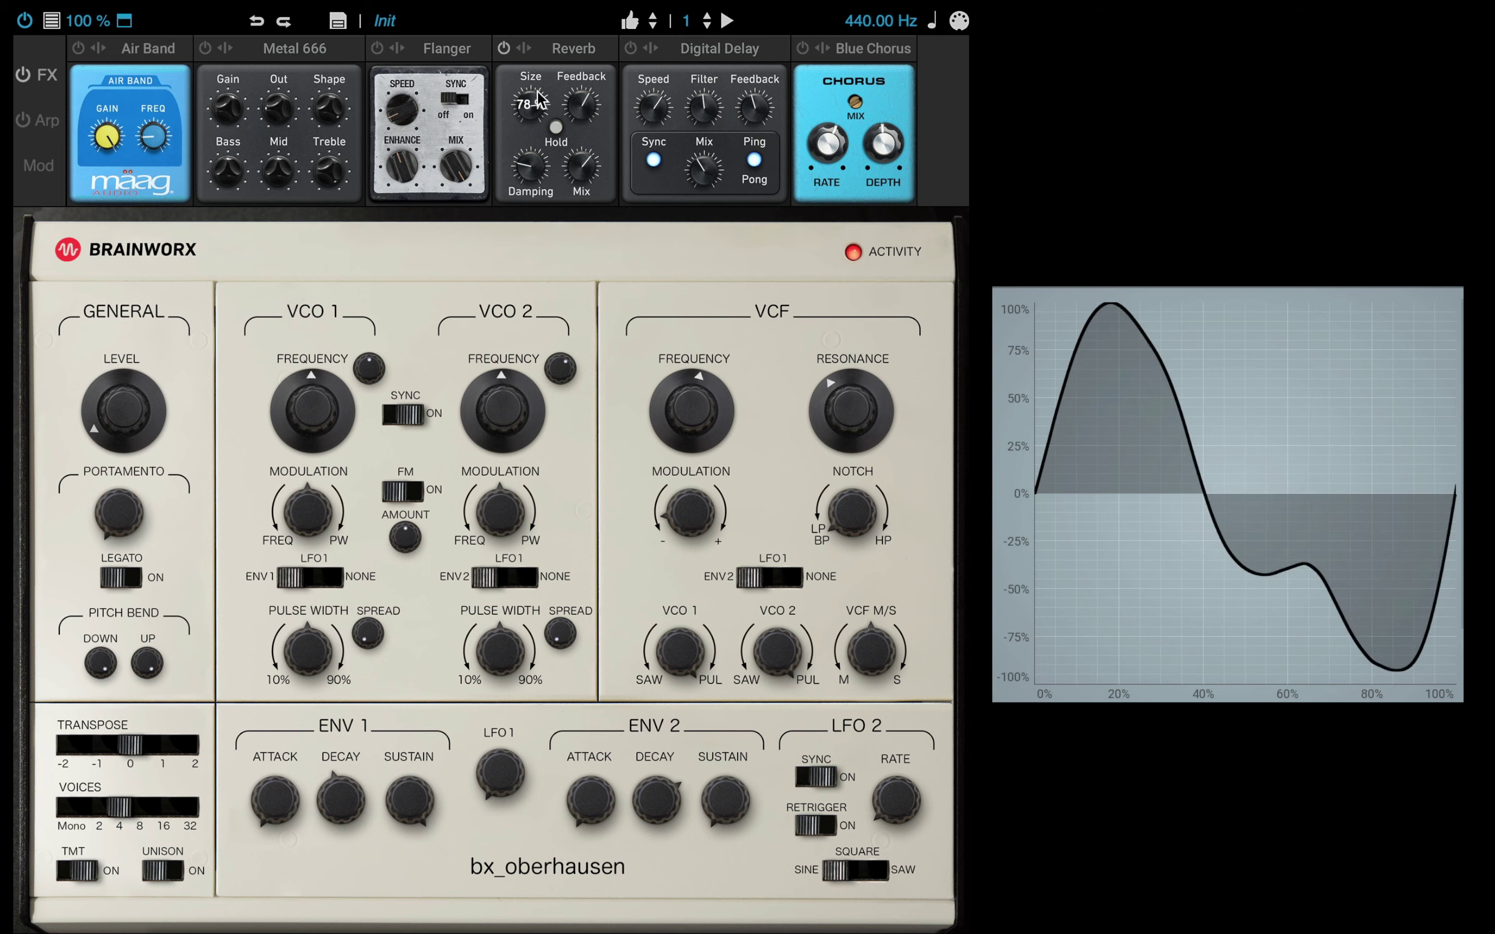
mouse_move(578, 114)
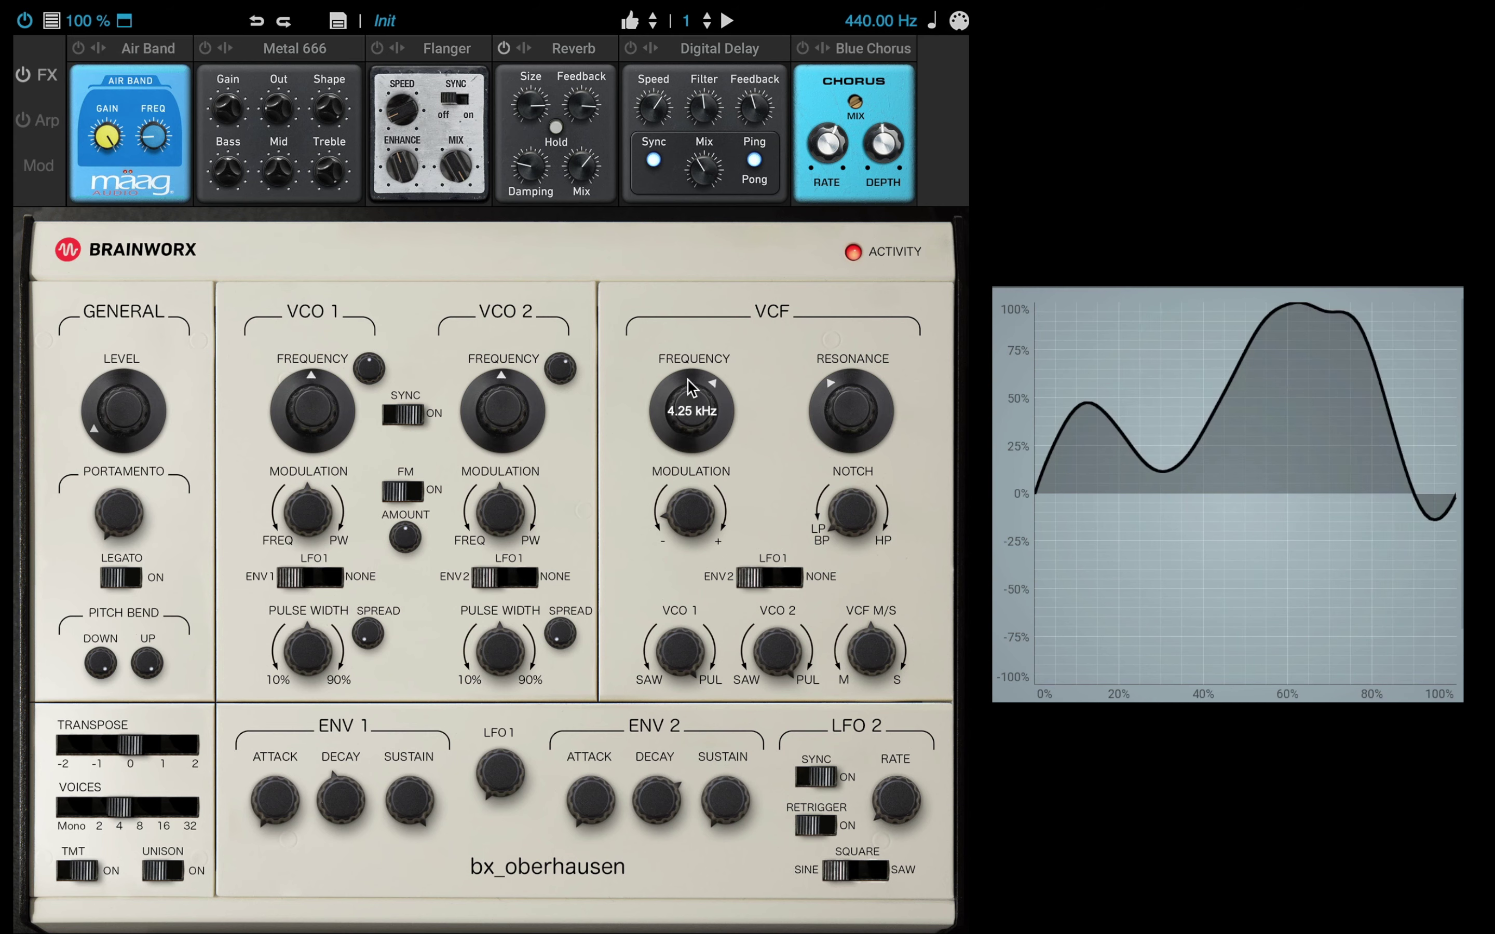
Adjust the Reverb damping through 37 % and sweep the VCF frequency from 4.25 kHz down close to its minimum.
left_click_drag(687, 379, 712, 423)
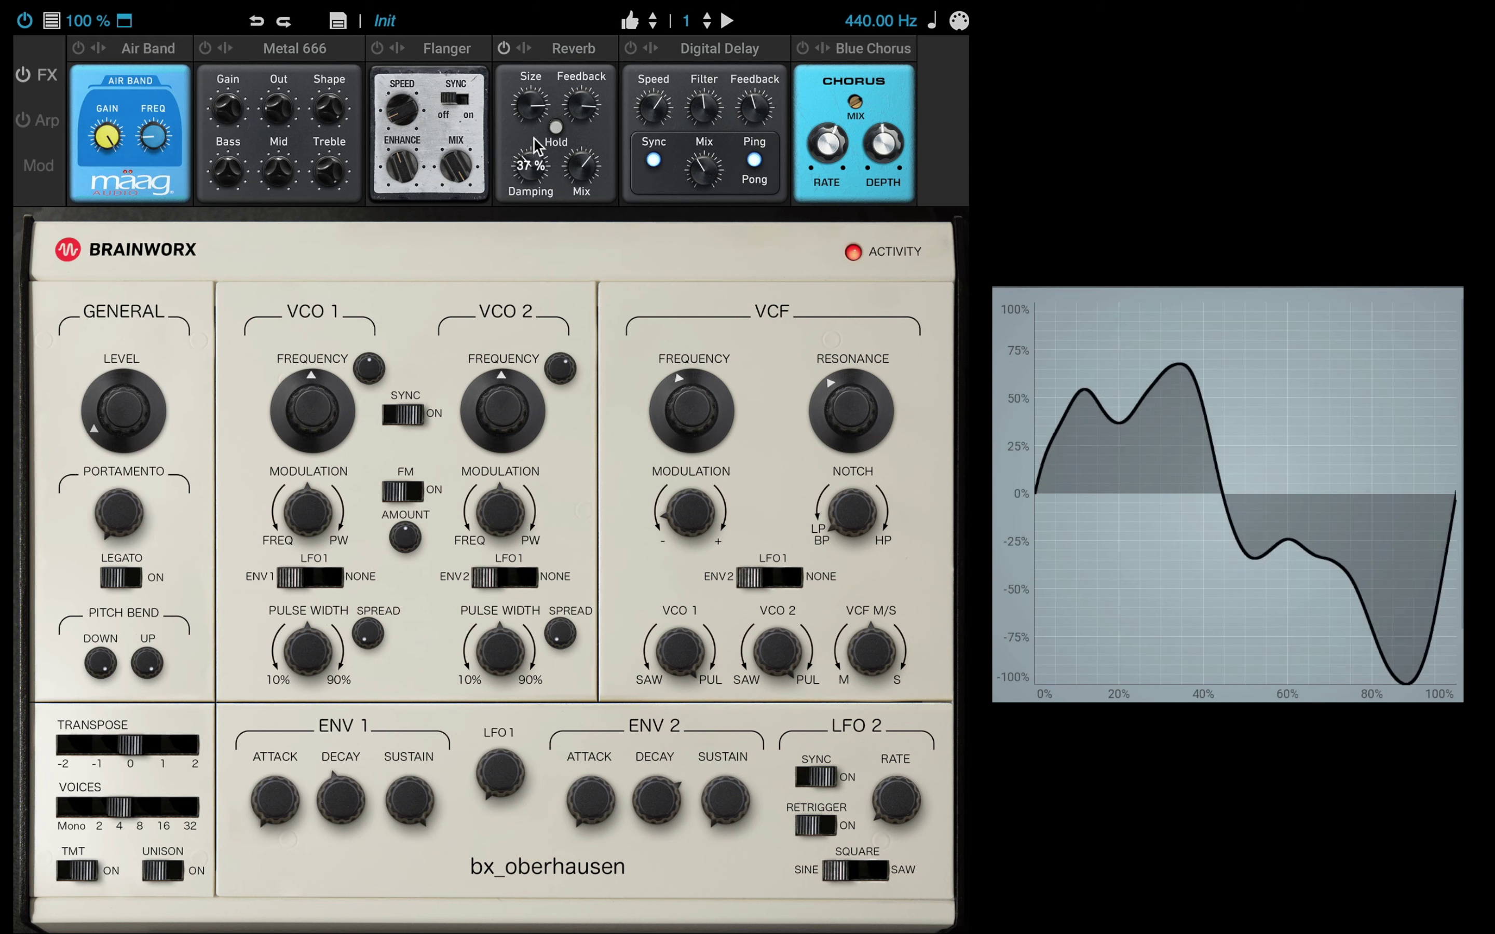
mouse_move(537, 134)
left_click_drag(685, 402, 667, 473)
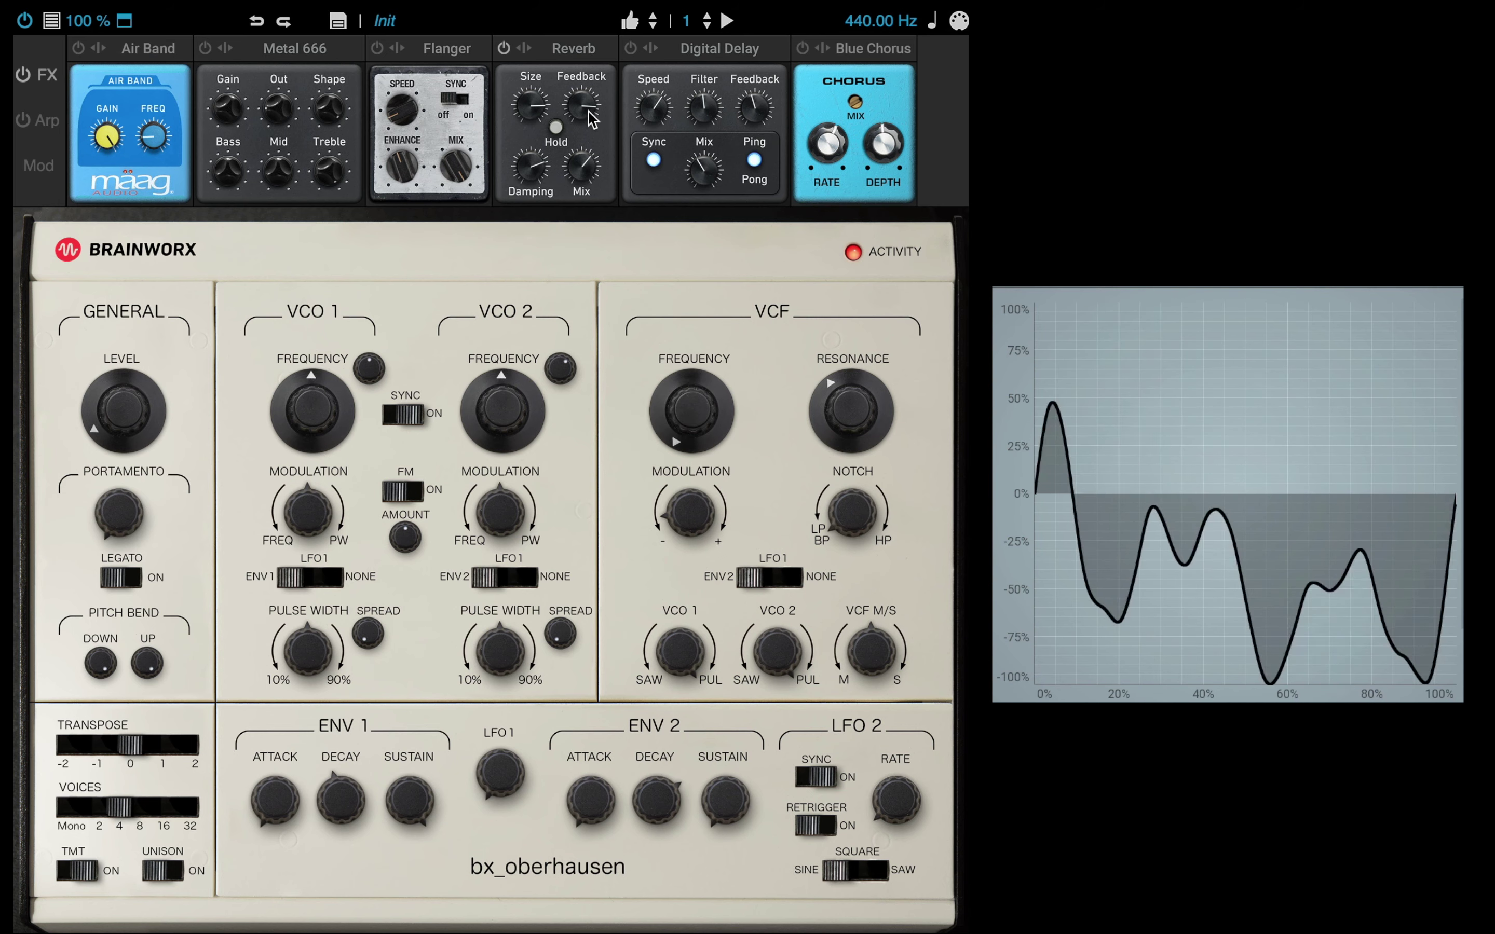
mouse_move(587, 102)
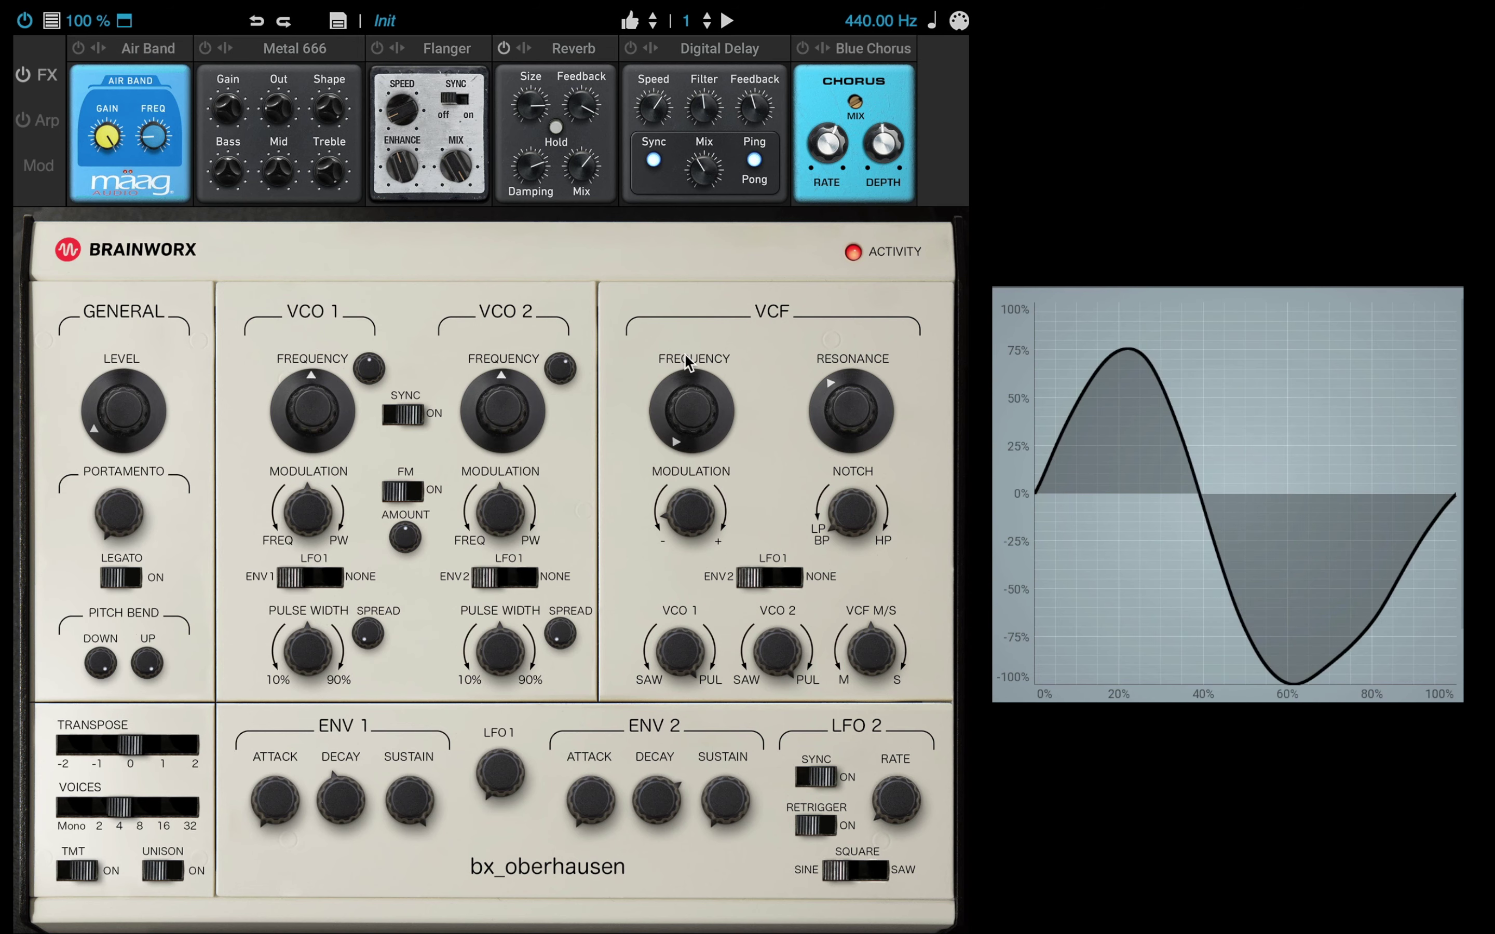
Turn on the Digital Delay ahead of the Reverb and raise the VCF frequency to a moderately low setting.
mouse_move(657, 422)
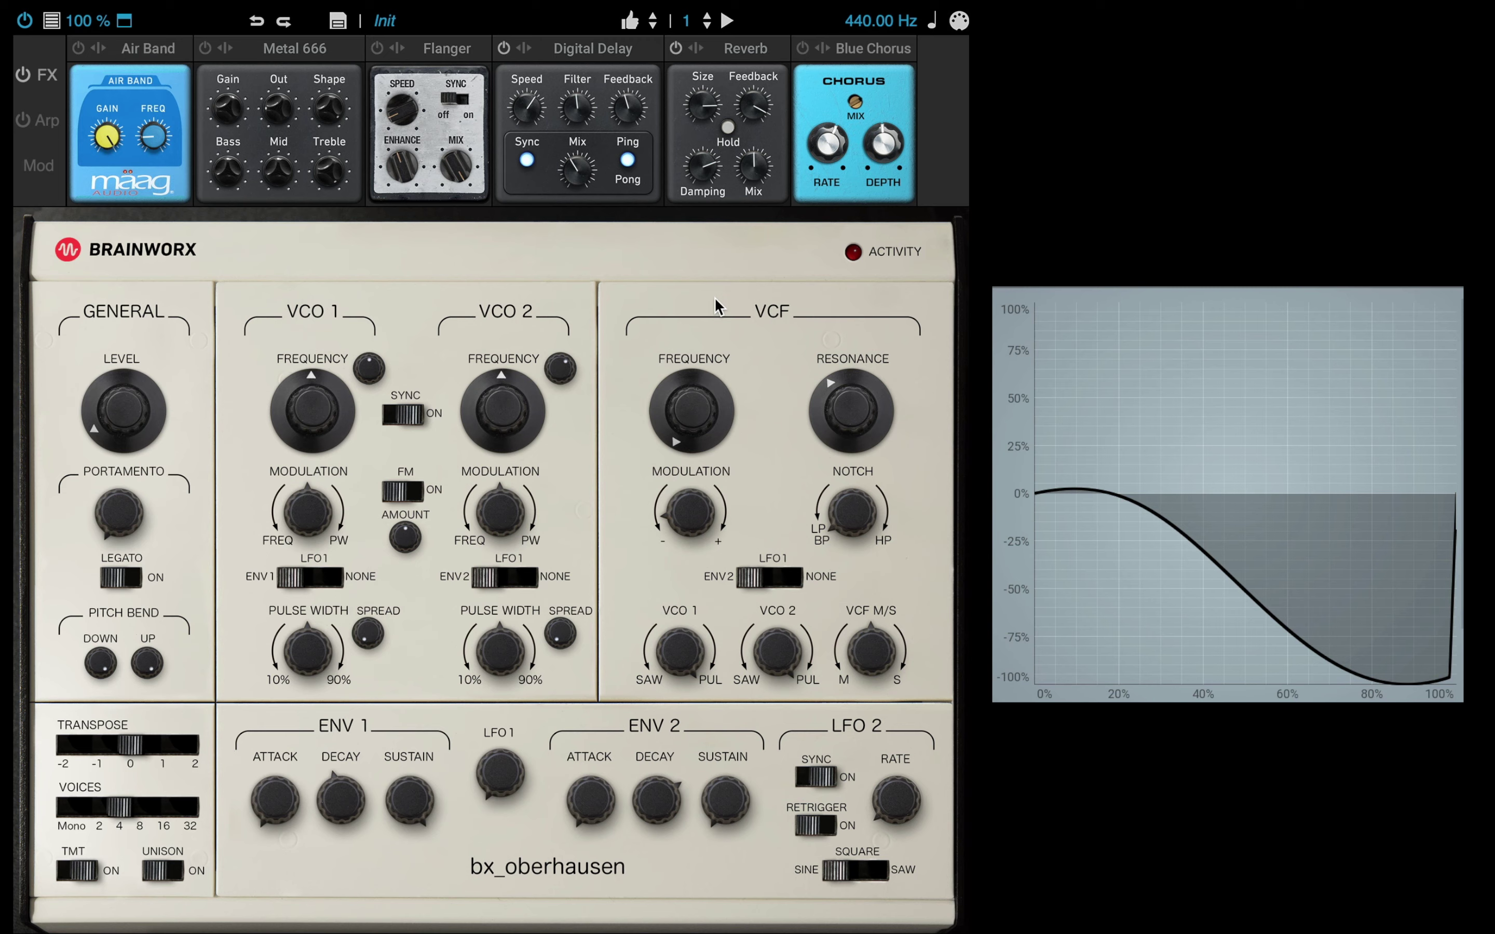
mouse_move(686, 396)
left_mouse_down()
mouse_move(650, 257)
mouse_move(635, 400)
mouse_move(630, 229)
mouse_move(601, 307)
mouse_move(701, 417)
left_mouse_up()
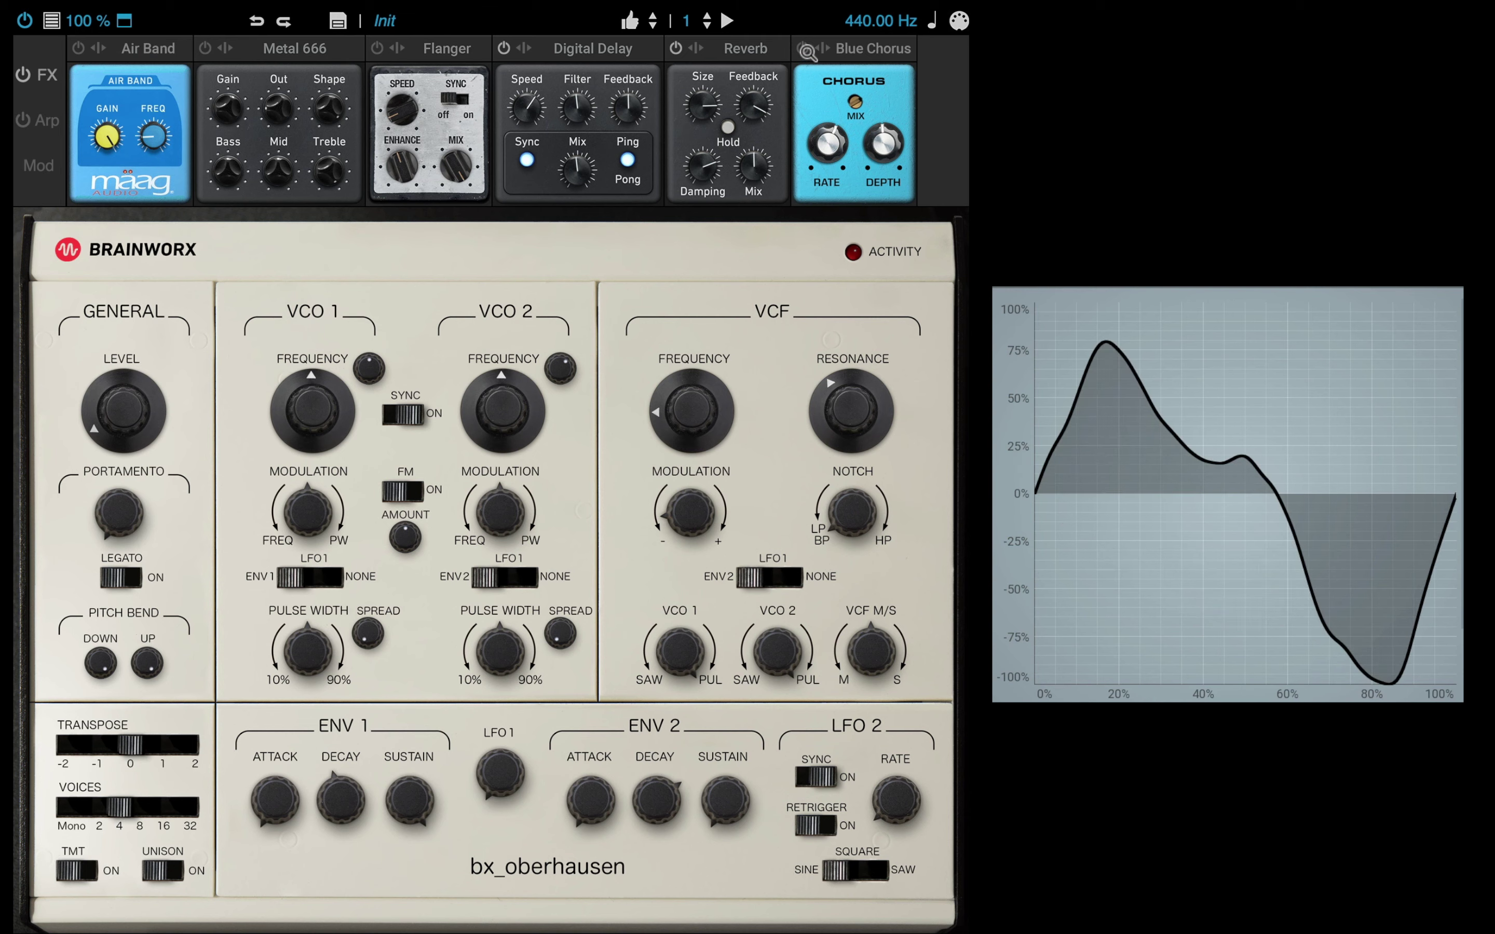
Turn on the Blue Chorus and sweep the VCF frequency up past mid-range and back down close to its minimum.
mouse_move(856, 101)
left_click_drag(692, 411, 670, 295)
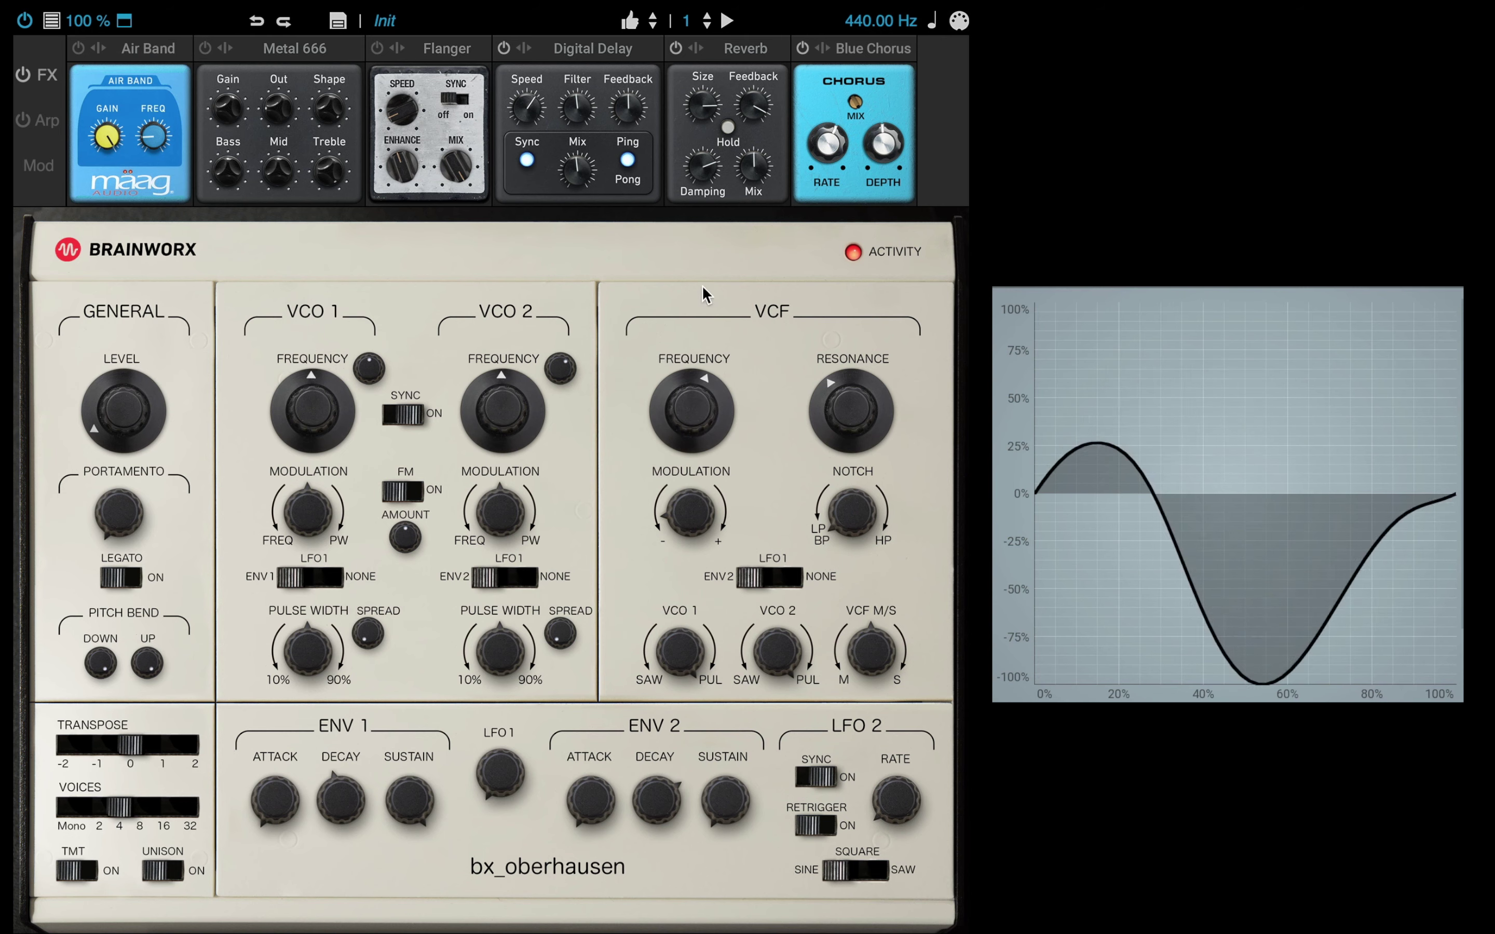
mouse_move(897, 147)
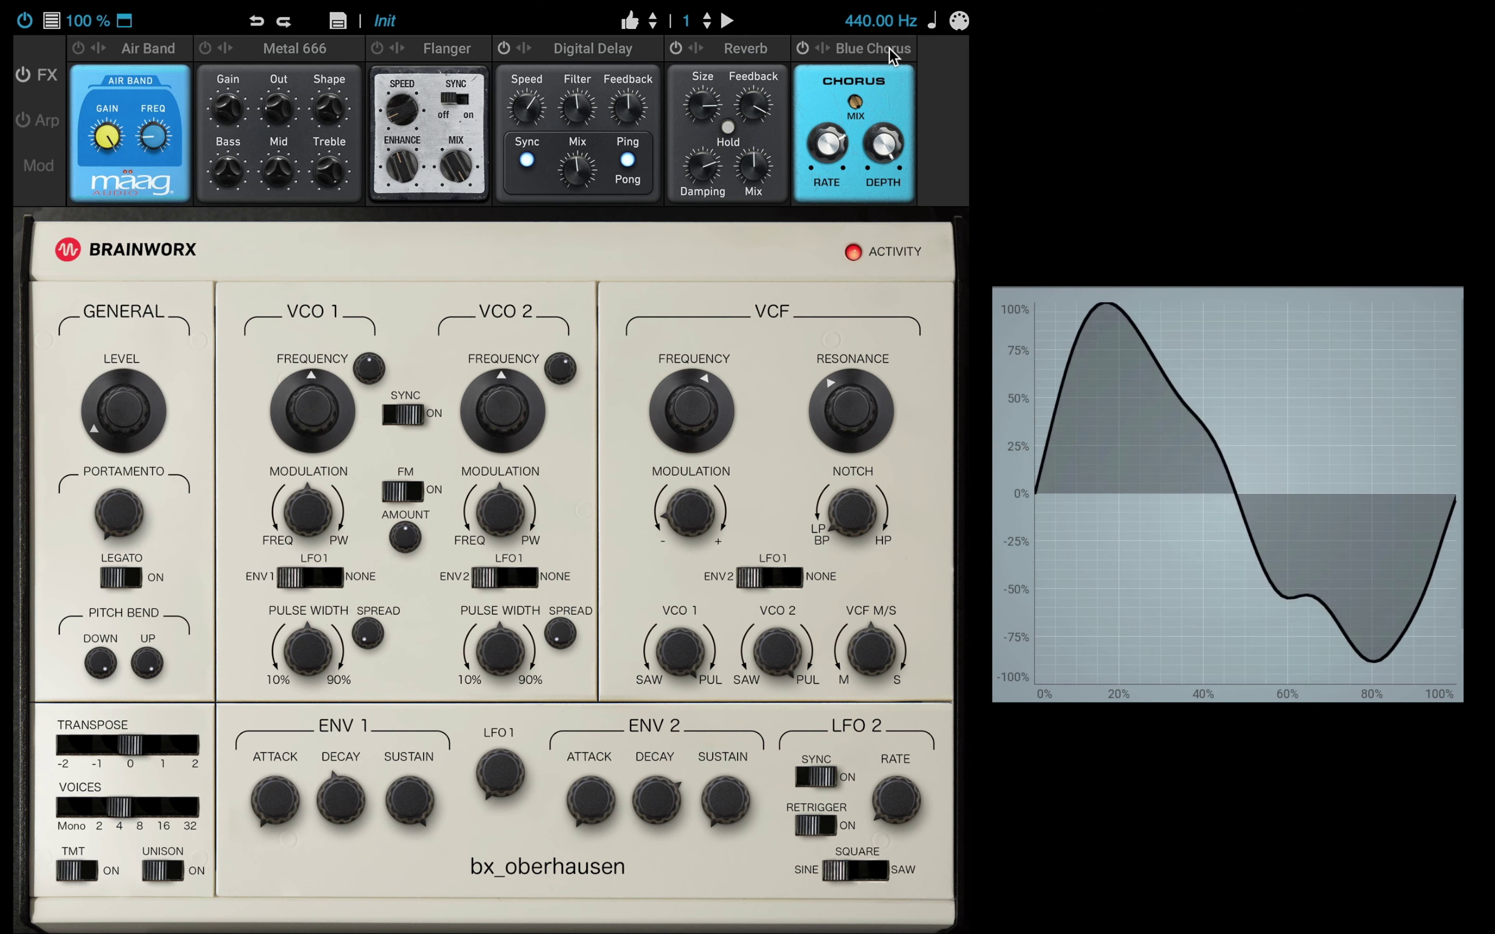
mouse_move(828, 154)
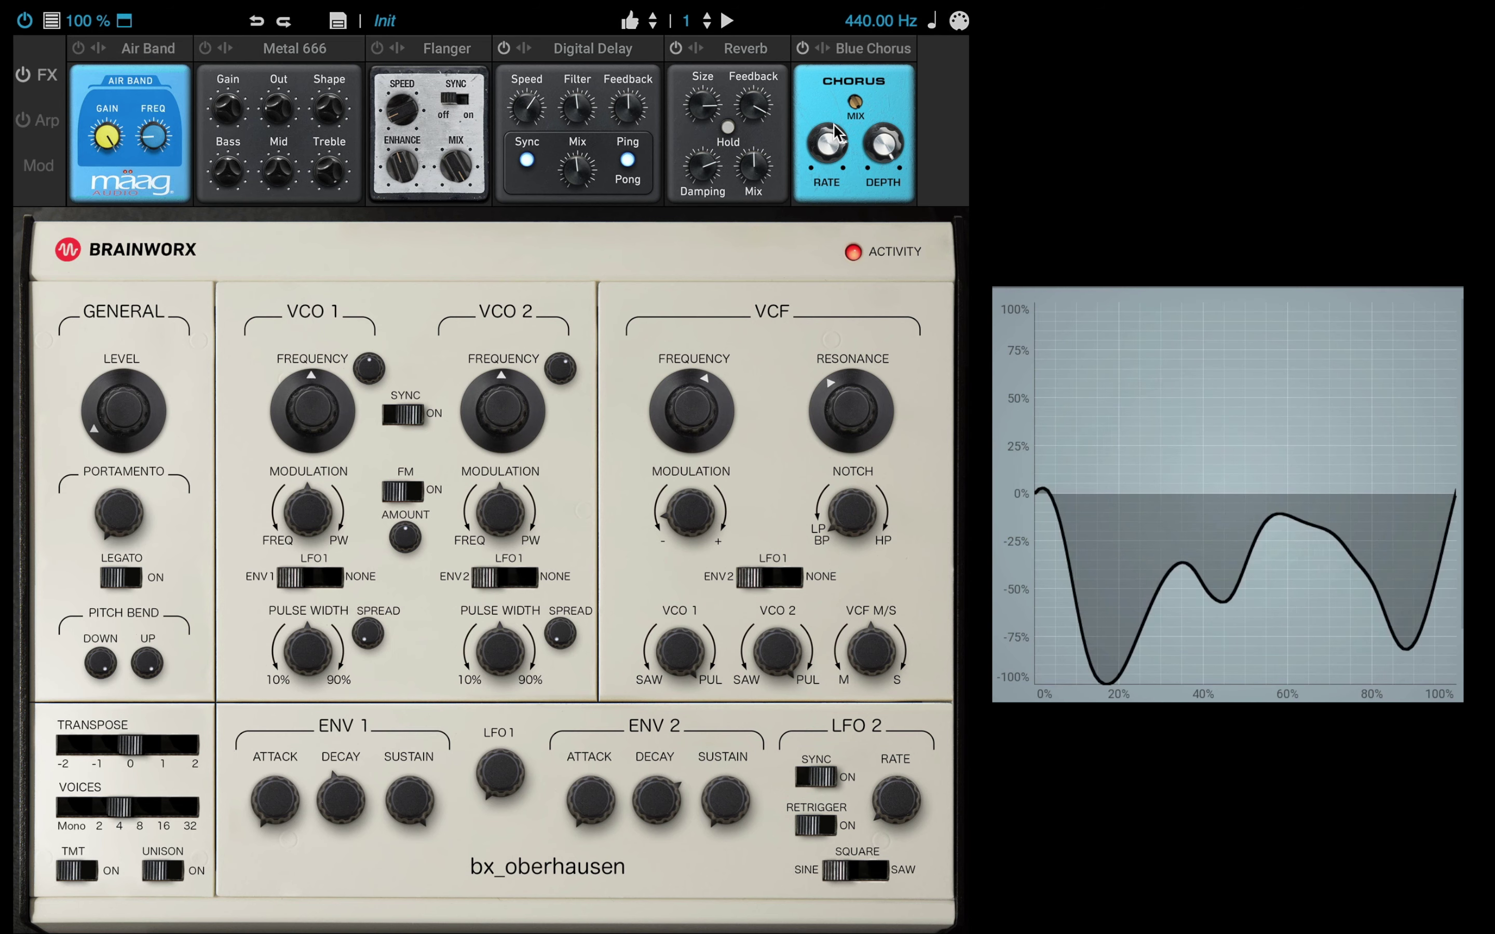
left_click_drag(855, 92, 843, 183)
left_click_drag(723, 406, 678, 483)
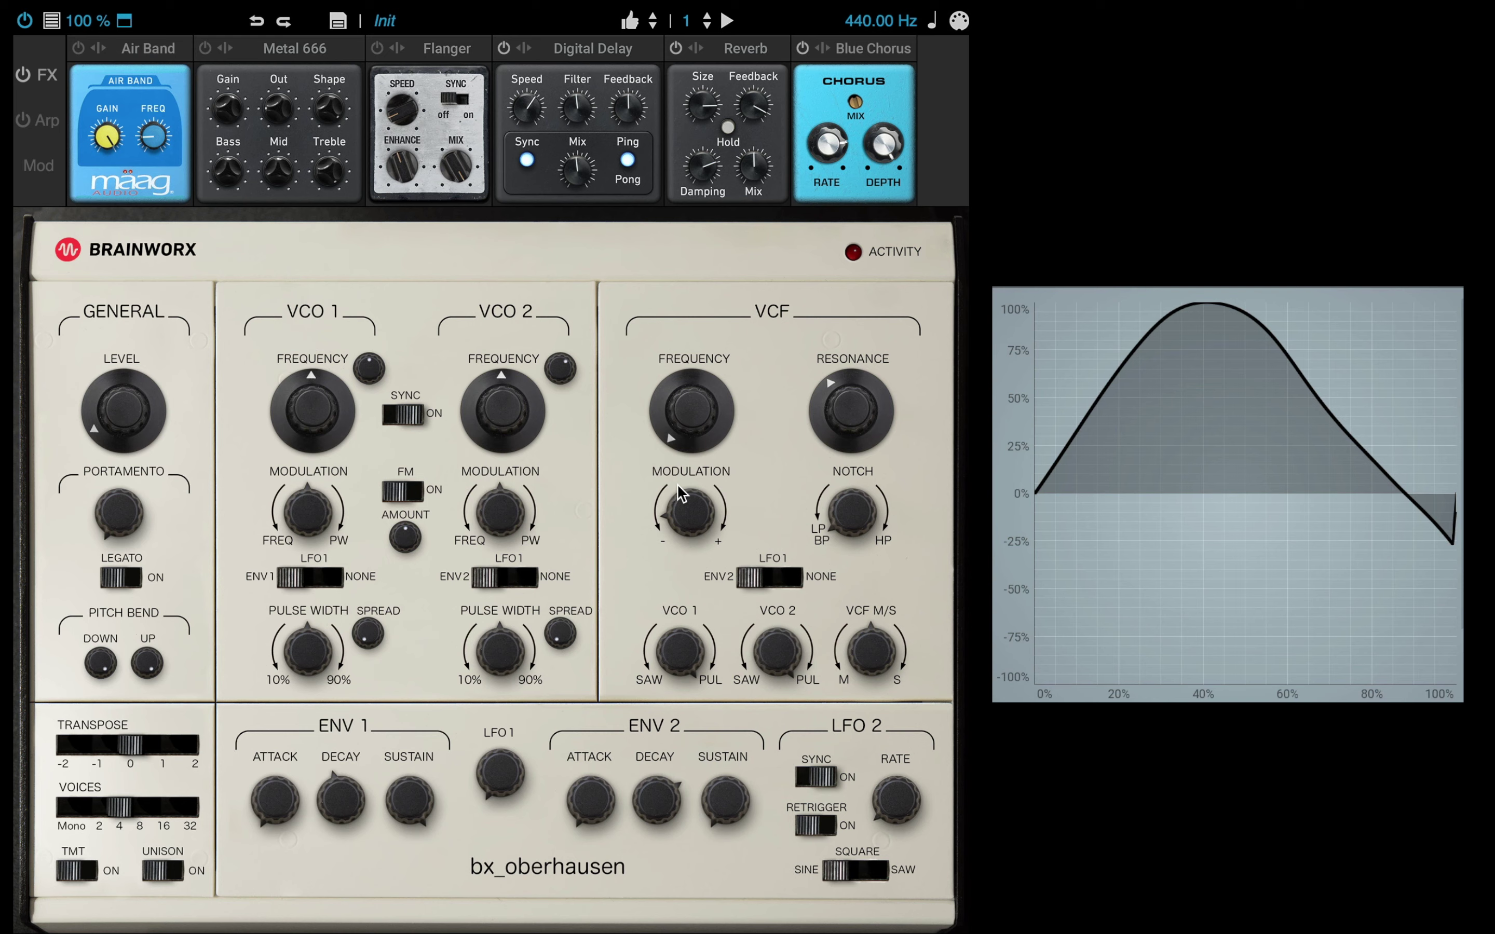
Sweep the VCF frequency through 2.86 kHz to about 645 Hz, with resonance above mid-range and slightly positive modulation.
left_click_drag(685, 389, 673, 263)
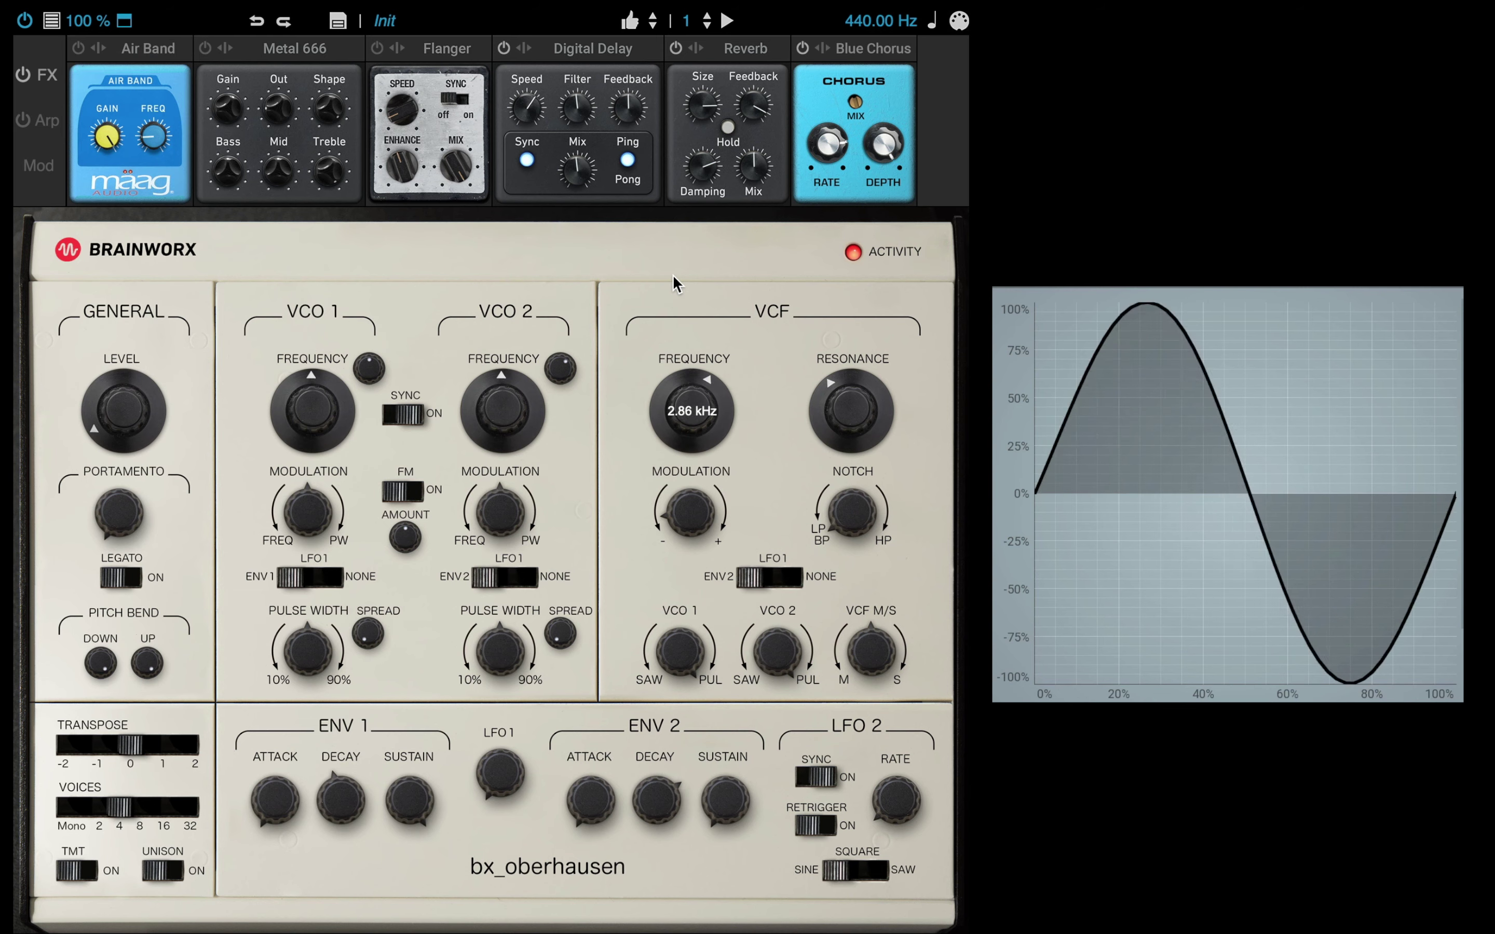
left_click_drag(849, 411, 814, 358)
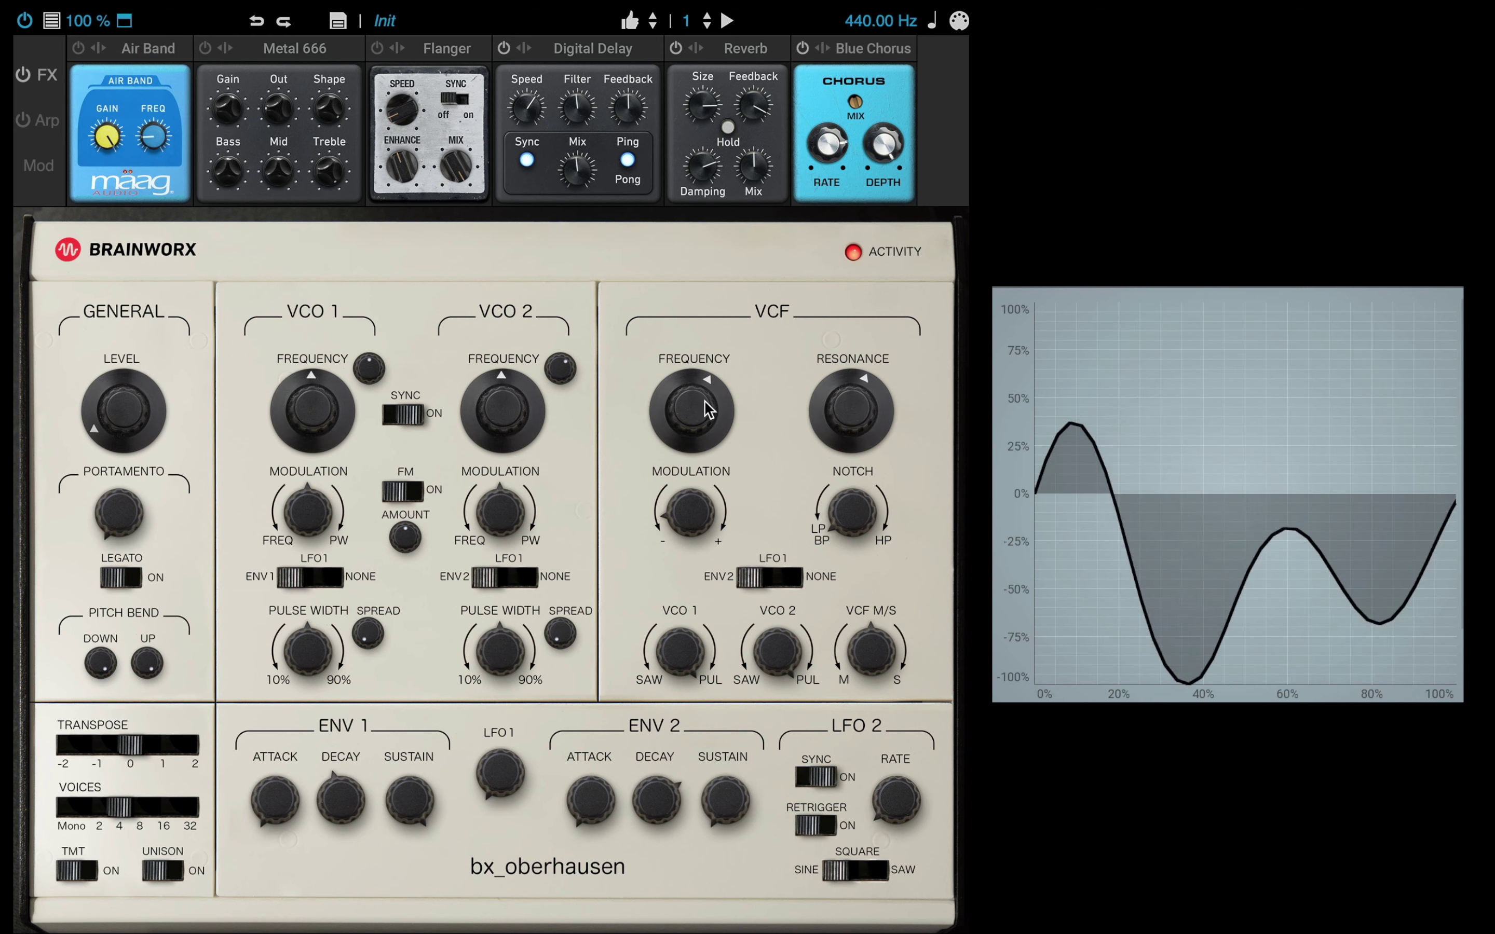
mouse_move(704, 400)
left_mouse_down()
mouse_move(697, 443)
mouse_move(693, 421)
left_mouse_up()
left_click_drag(691, 512, 665, 392)
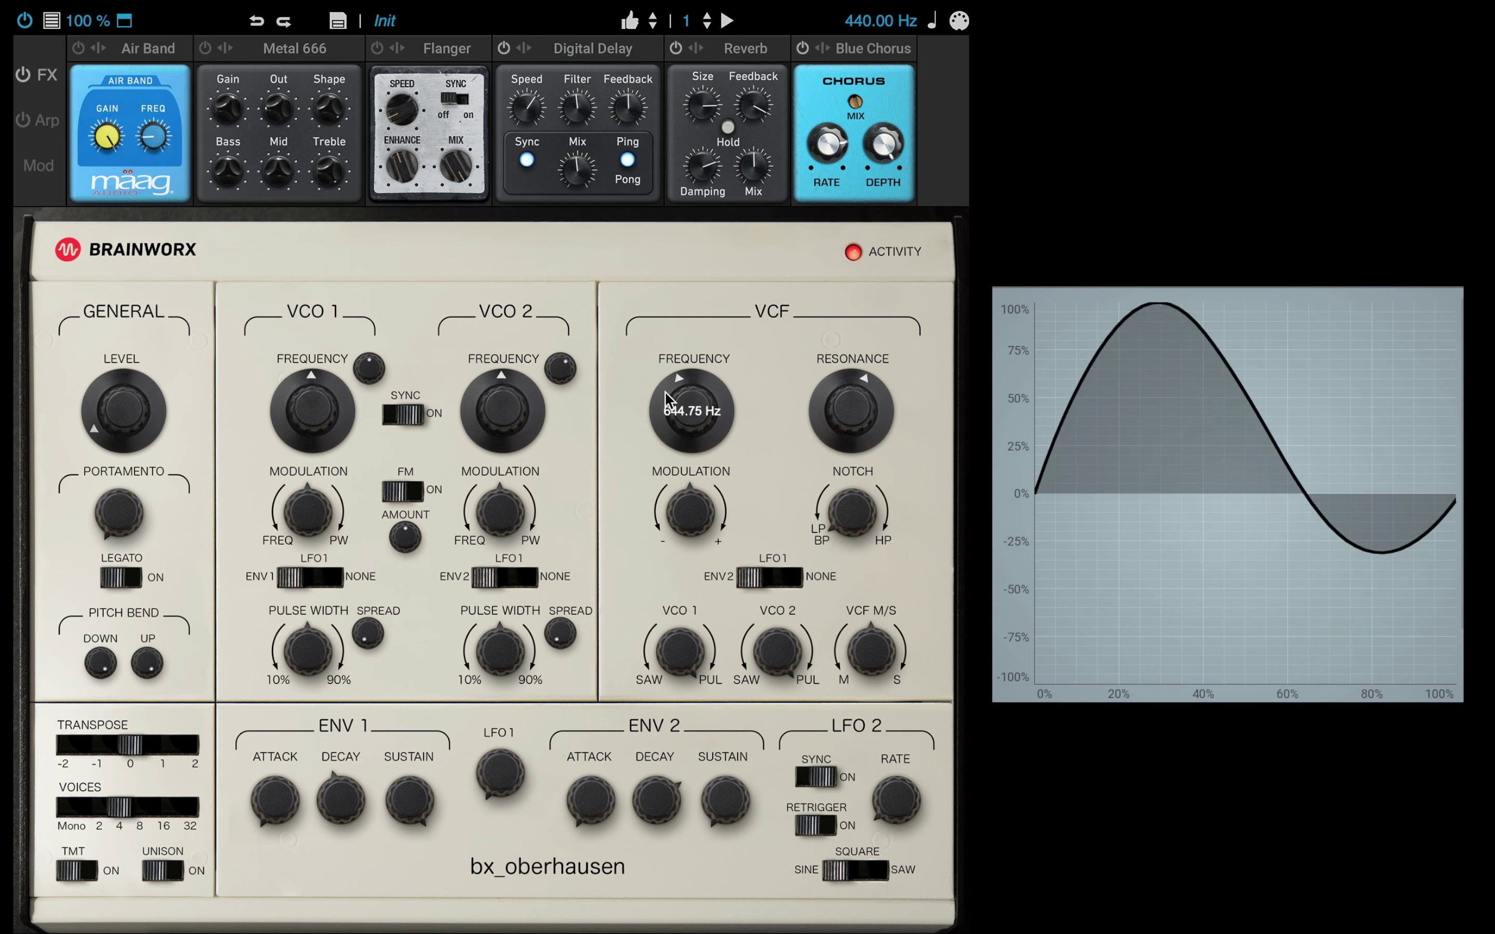
Set the VCF resonance to 8.93 dB, raise the modulation beyond +26 % and lower the VCF frequency to 201.61 Hz.
mouse_move(844, 420)
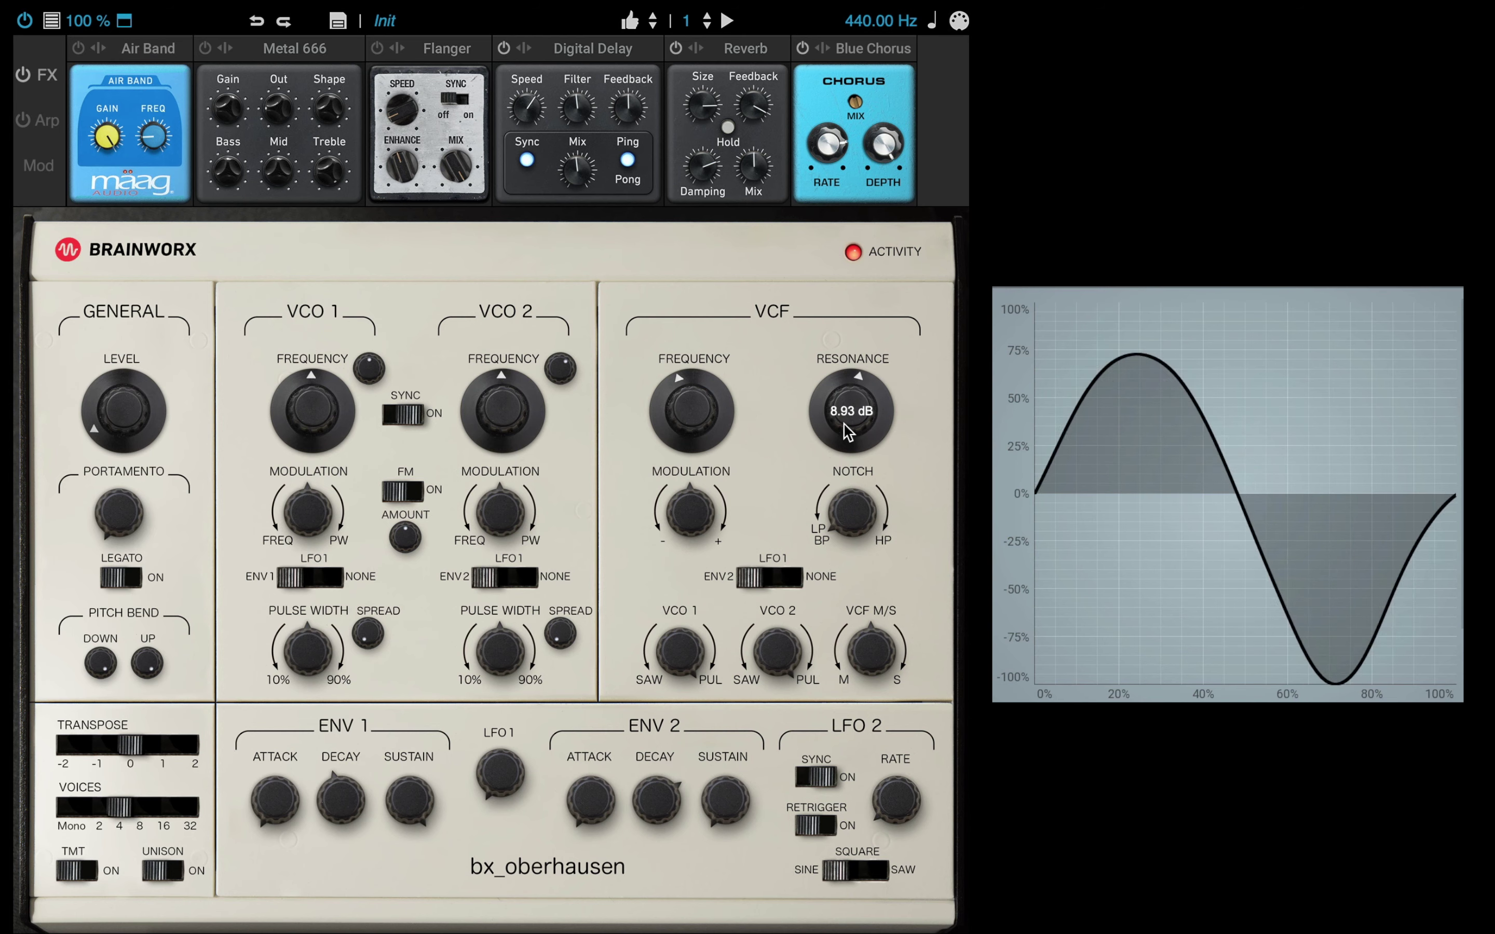
mouse_move(693, 495)
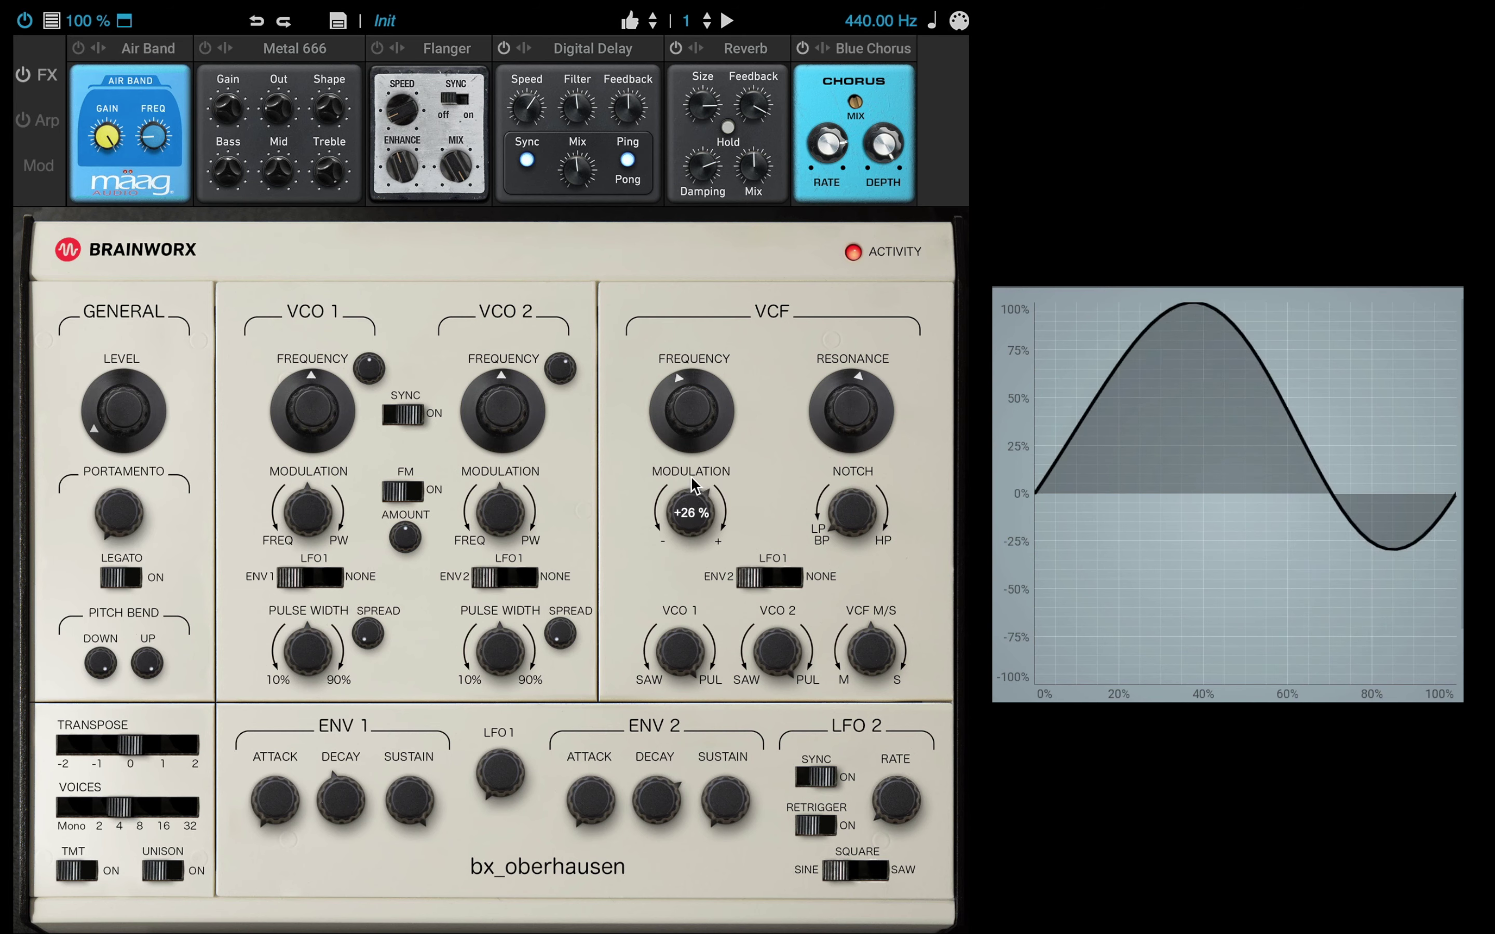
left_click_drag(693, 401, 696, 422)
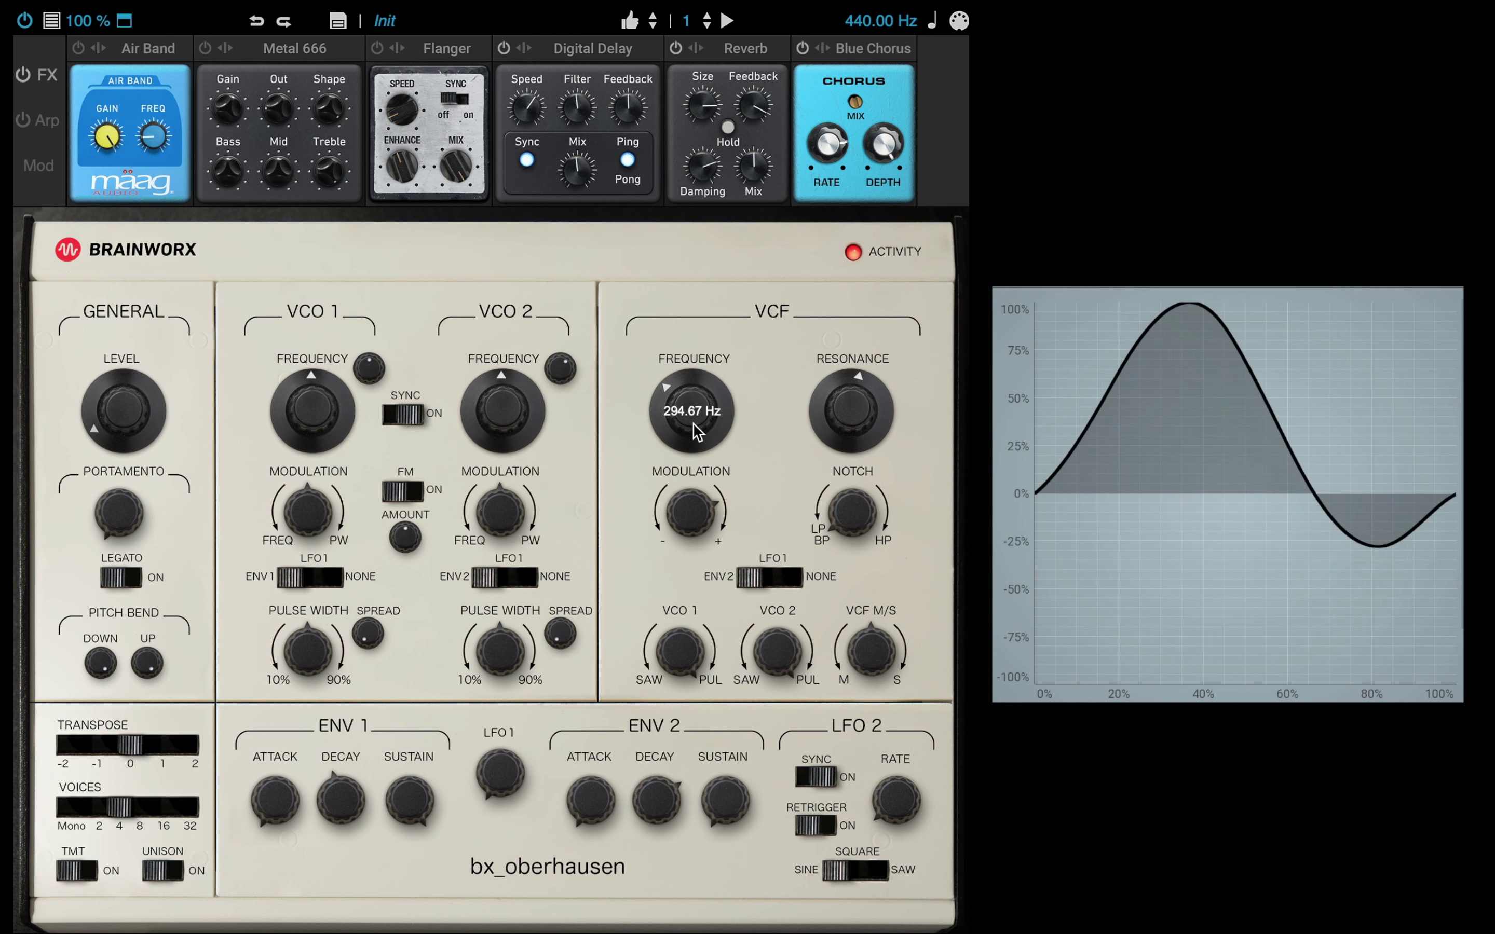
left_click_drag(693, 426, 693, 430)
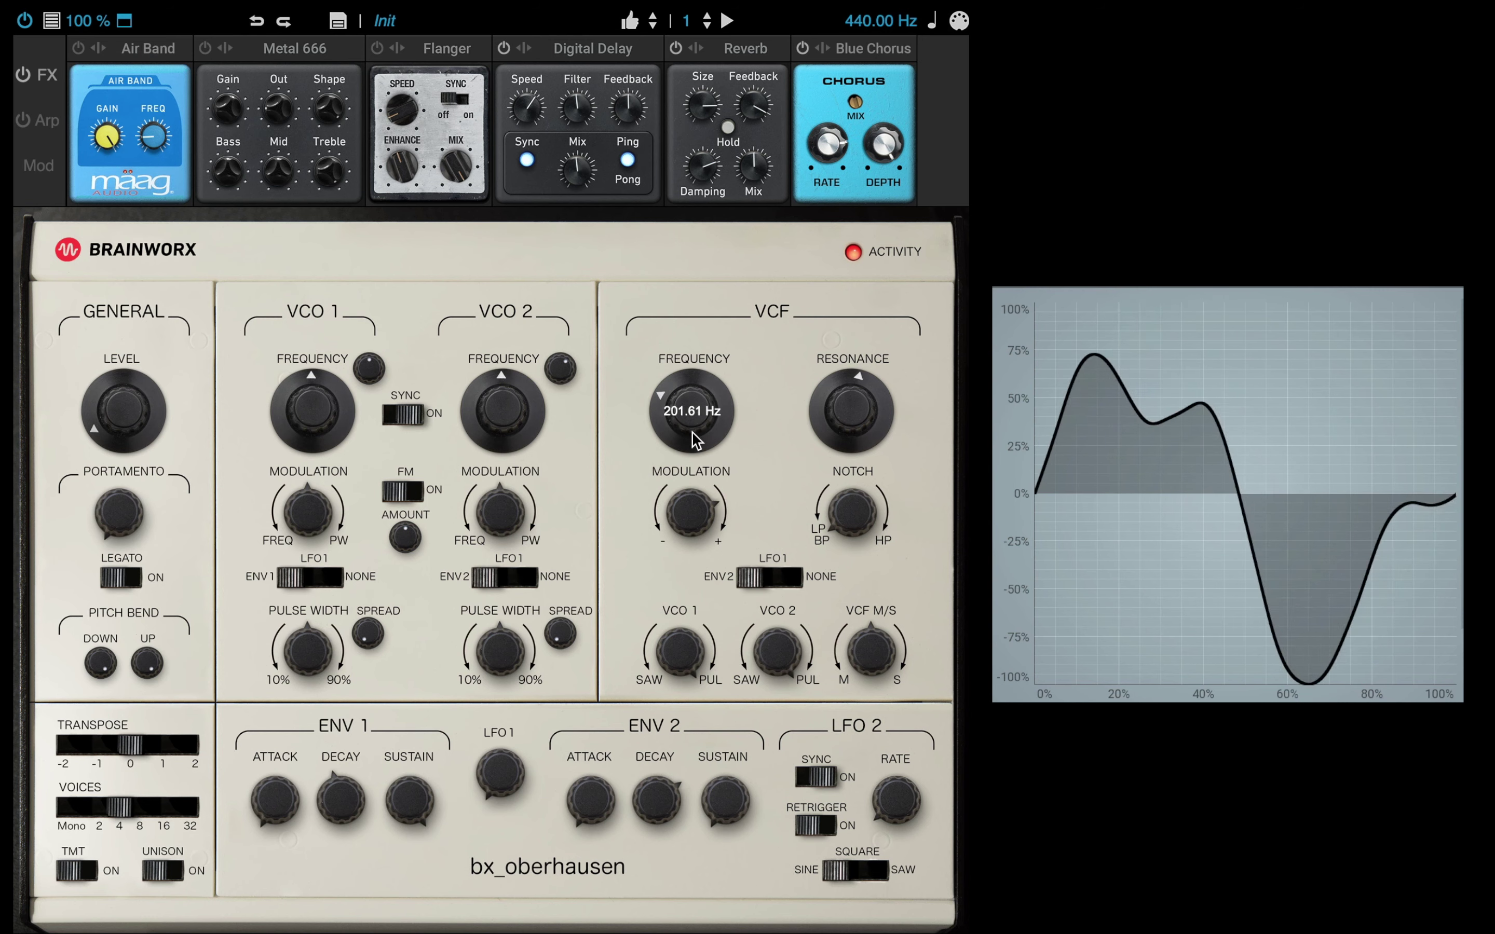
Lower the VCF resonance below 5.41 dB and reduce the VCF frequency further.
left_click_drag(855, 415, 858, 440)
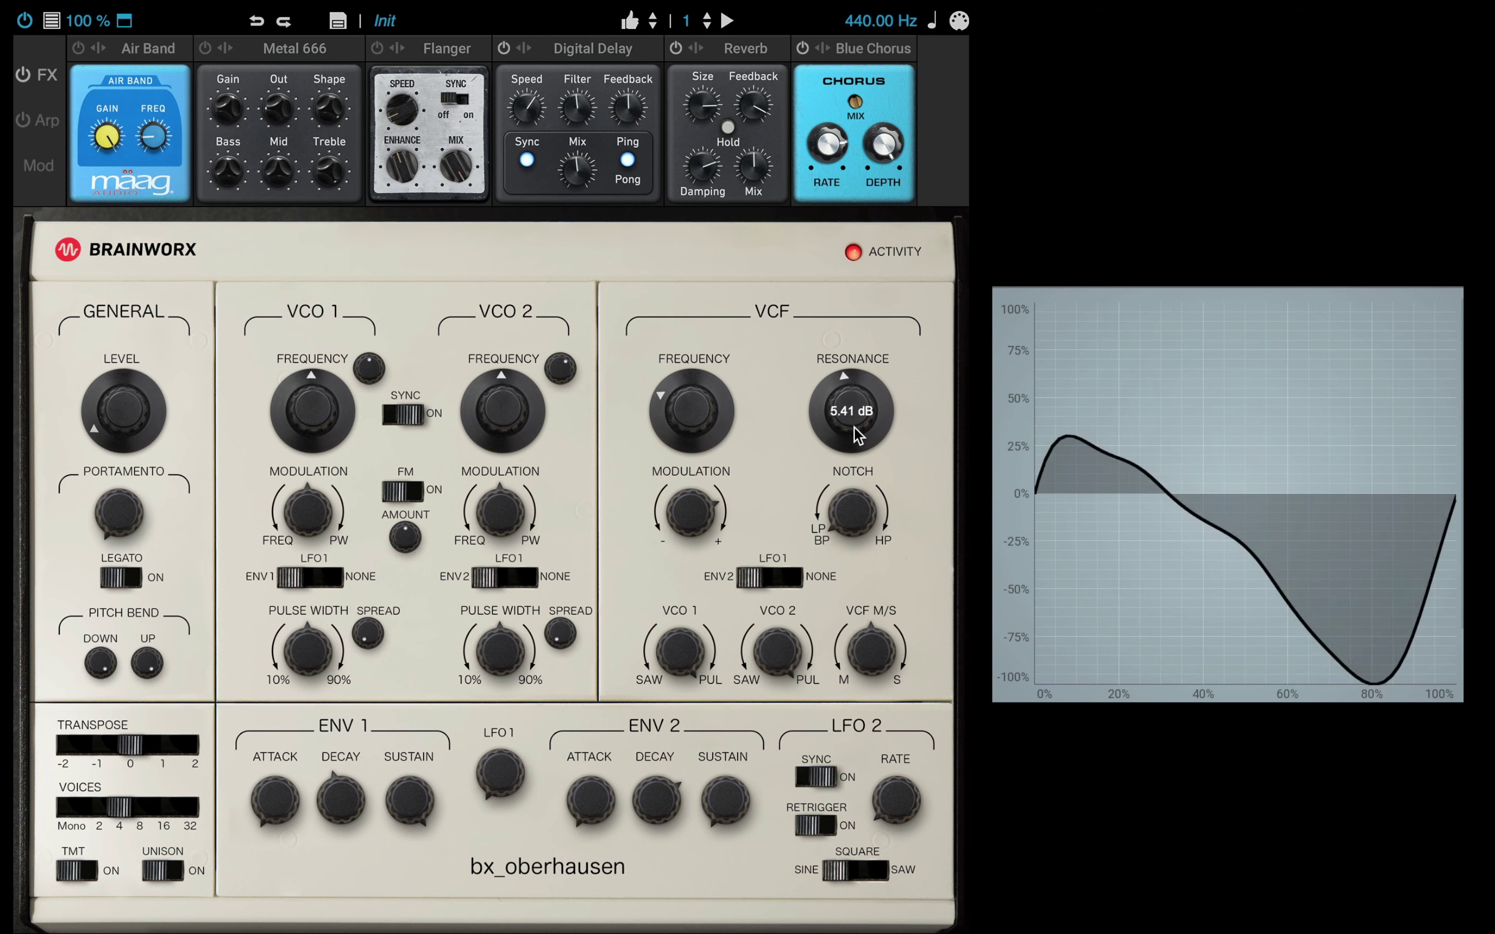
left_click_drag(694, 408, 697, 428)
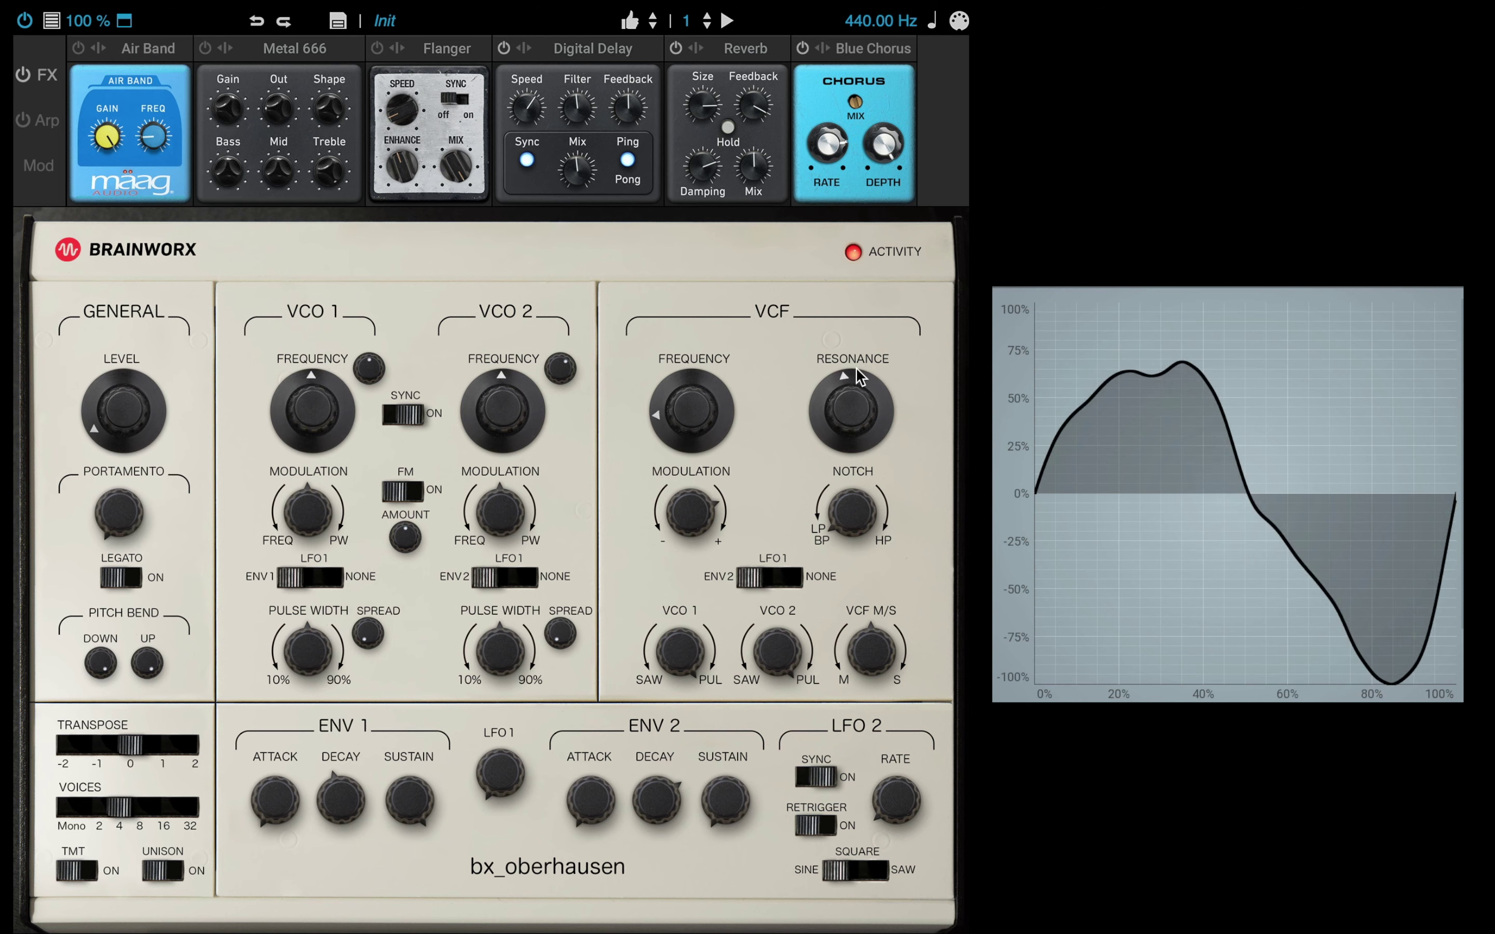
left_click_drag(862, 382, 862, 396)
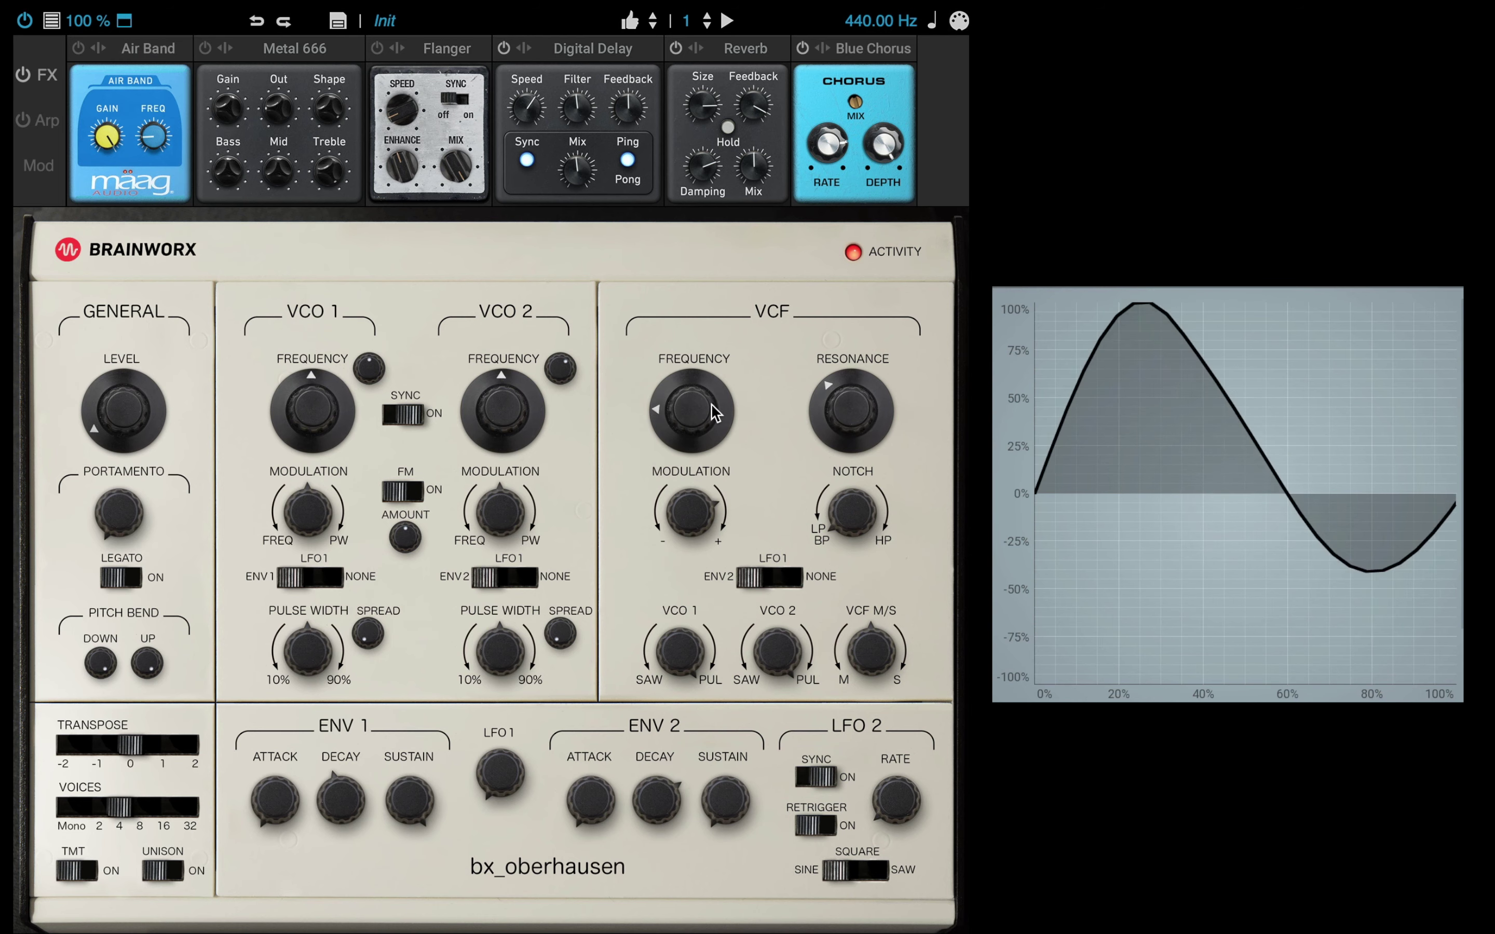